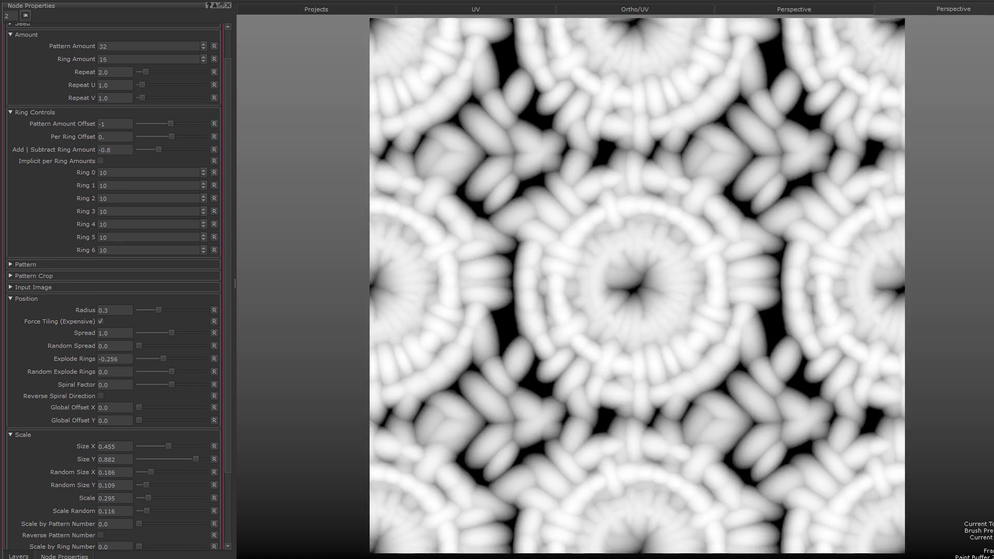
# Step: Set the circular pattern's Size X to 0.13 and Spiral Factor to -0.312, and reduce Size Y
pyautogui.moveTo(168, 446); pyautogui.dragTo(147, 446)
pyautogui.moveTo(195, 459); pyautogui.dragTo(204, 459)
pyautogui.moveTo(171, 385); pyautogui.dragTo(161, 385)
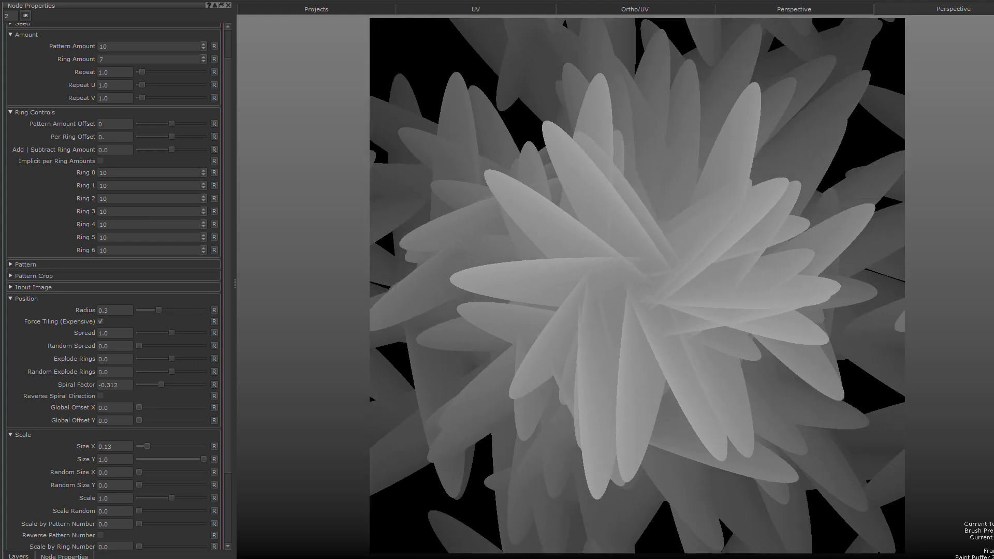
pyautogui.moveTo(203, 459); pyautogui.dragTo(191, 459)
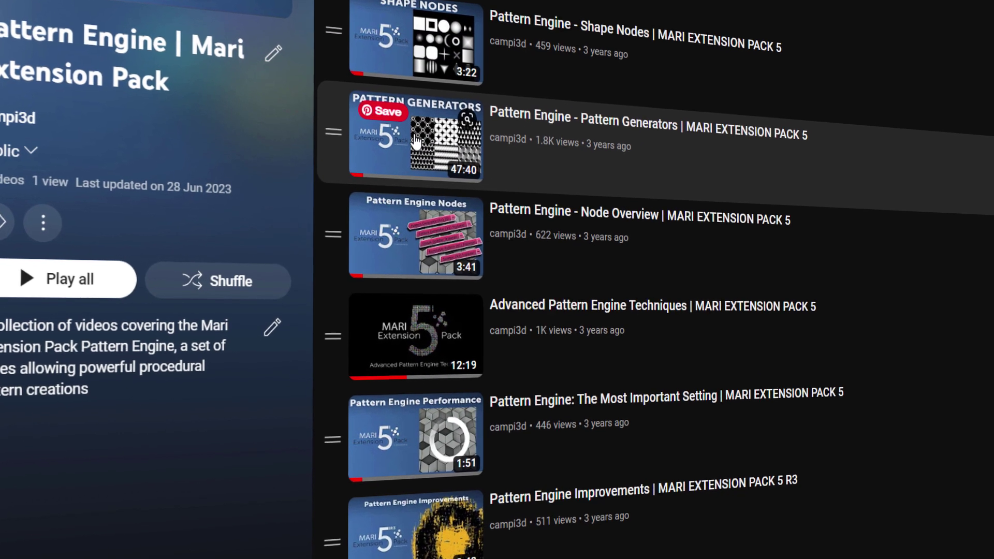
pyautogui.click(411, 150)
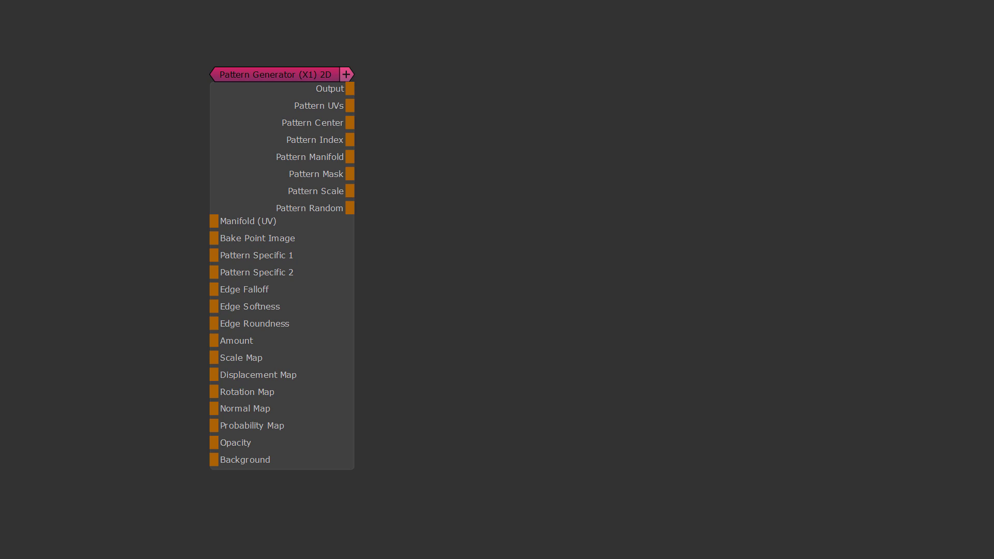
# Step: Bake the Pattern Generator's Output port to a paint node and place that node to the lower right of the generator
pyautogui.rightClick(377, 130)
pyautogui.moveTo(412, 181)
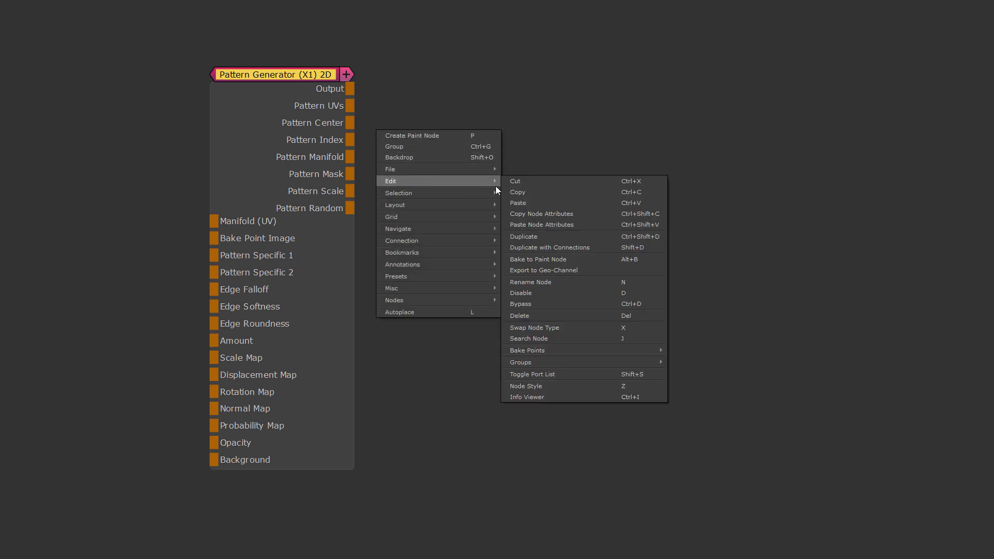
pyautogui.click(569, 260)
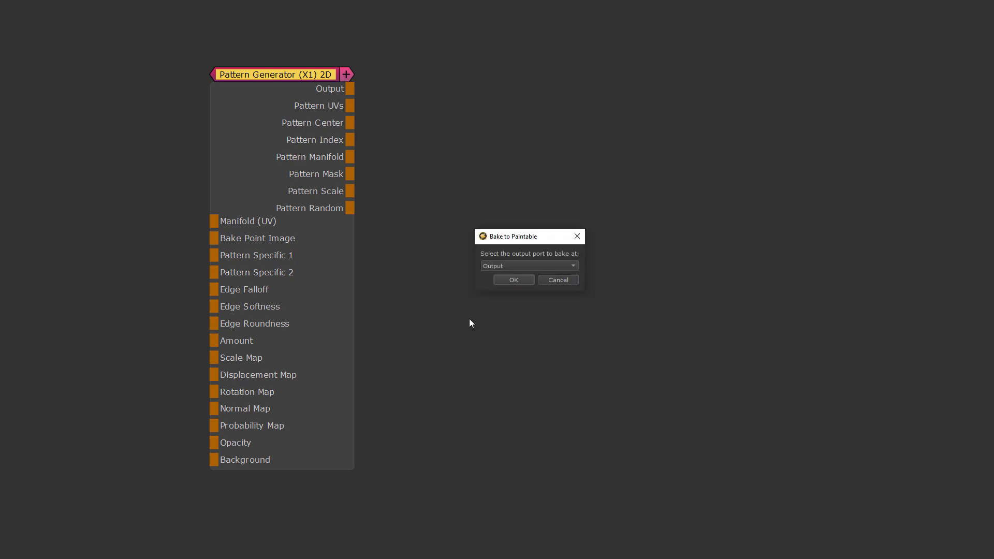
pyautogui.click(514, 280)
pyautogui.moveTo(488, 220); pyautogui.dragTo(676, 463)
# Step: Add a 2048 x 2048, 8bit Bake Point node and connect the Pattern Generator's Output to its input
pyautogui.click(458, 119)
pyautogui.press('Tab')
pyautogui.write('bake')
pyautogui.press('Return')
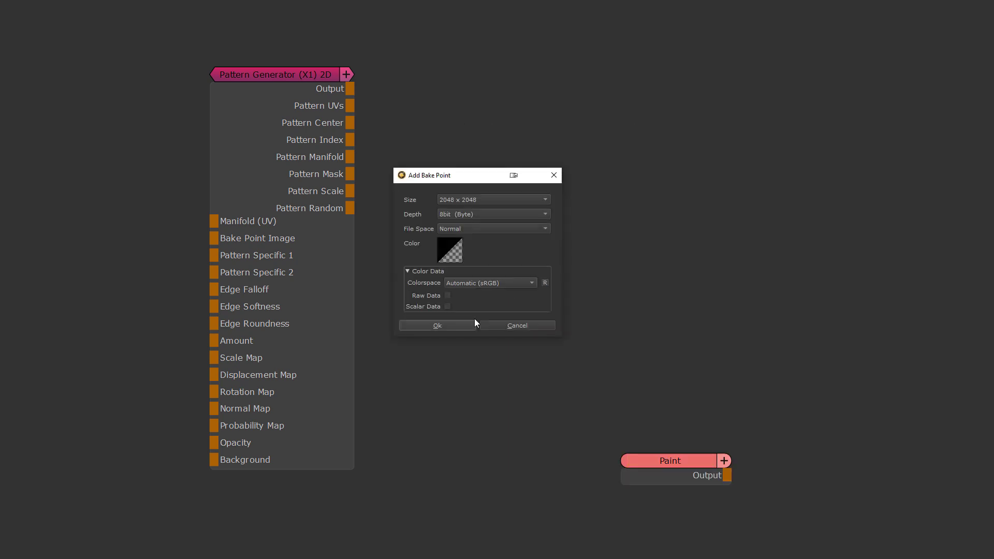
pyautogui.click(437, 325)
pyautogui.moveTo(350, 89); pyautogui.dragTo(463, 155)
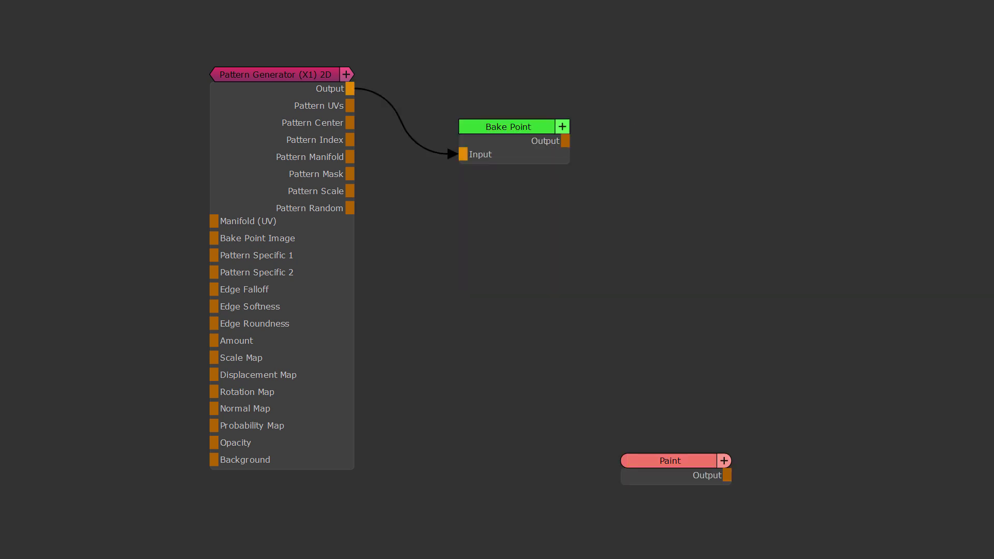
# Step: Open the Circular Pattern Generator's properties and look through its Amount and Ring Controls parameter groups
pyautogui.doubleClick(259, 76)
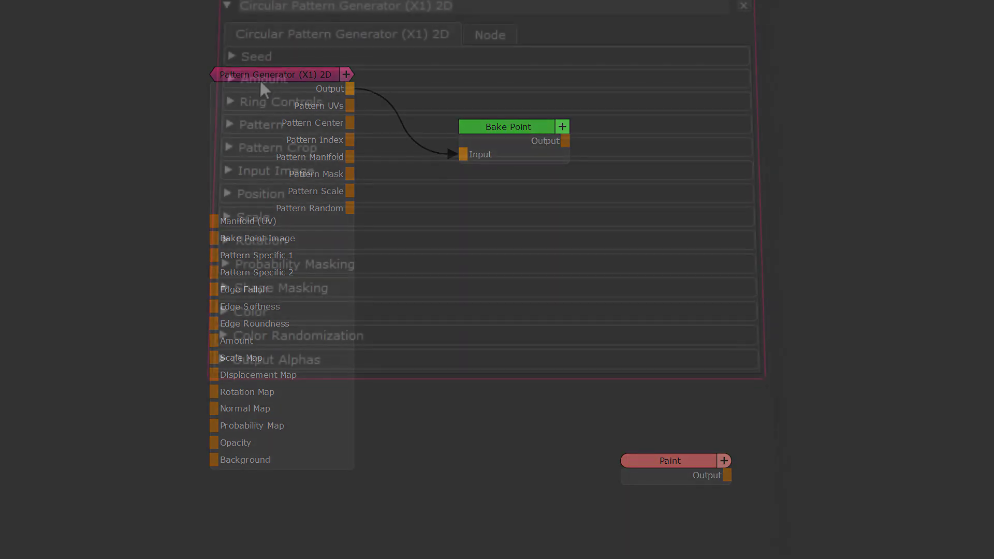
pyautogui.click(259, 76)
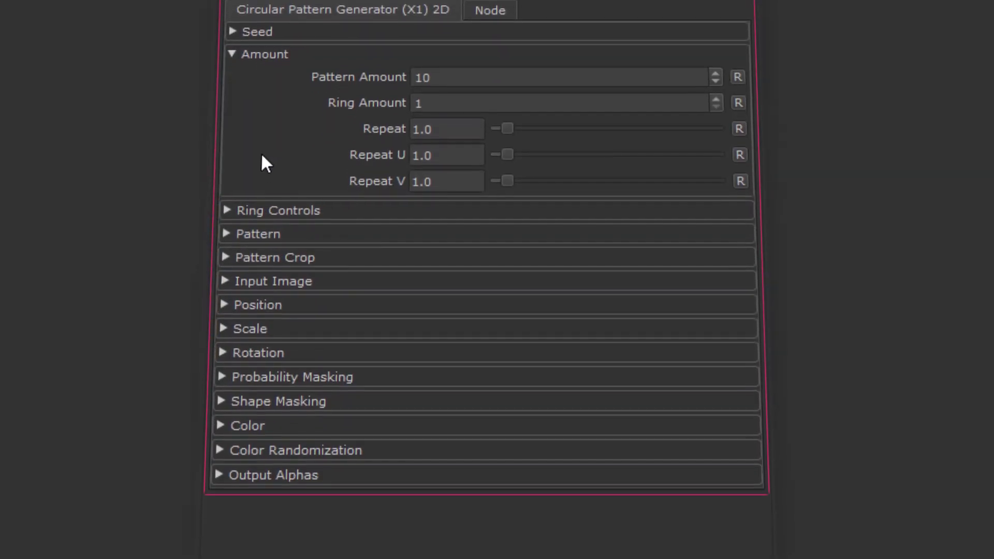
pyautogui.click(261, 220)
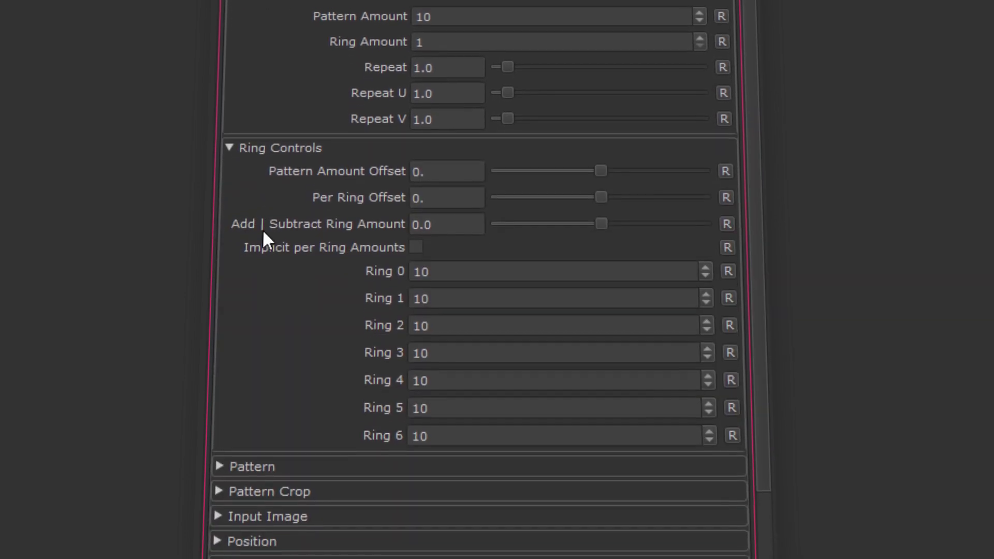
pyautogui.click(254, 420)
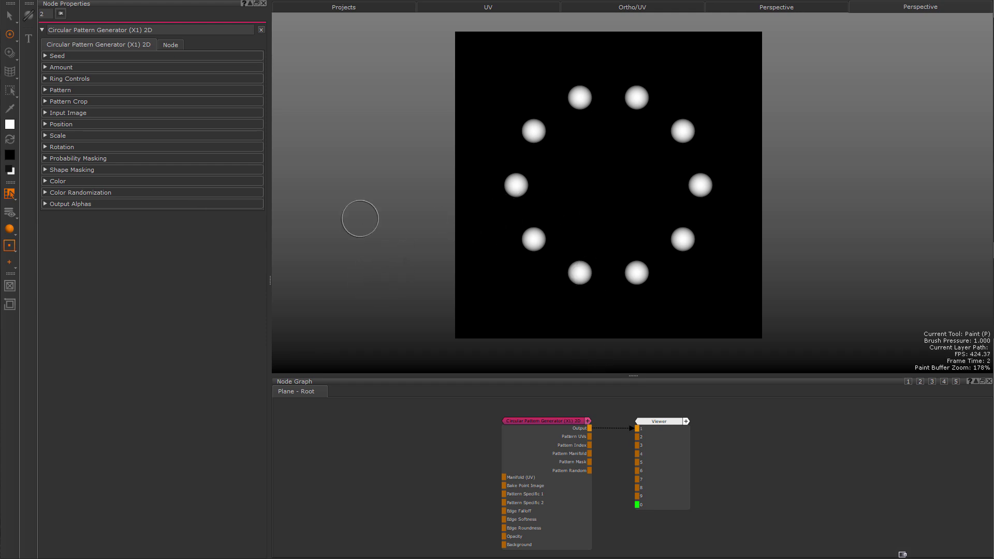
# Step: Set the Circular Pattern Generator's Pattern Amount to 16
pyautogui.click(62, 67)
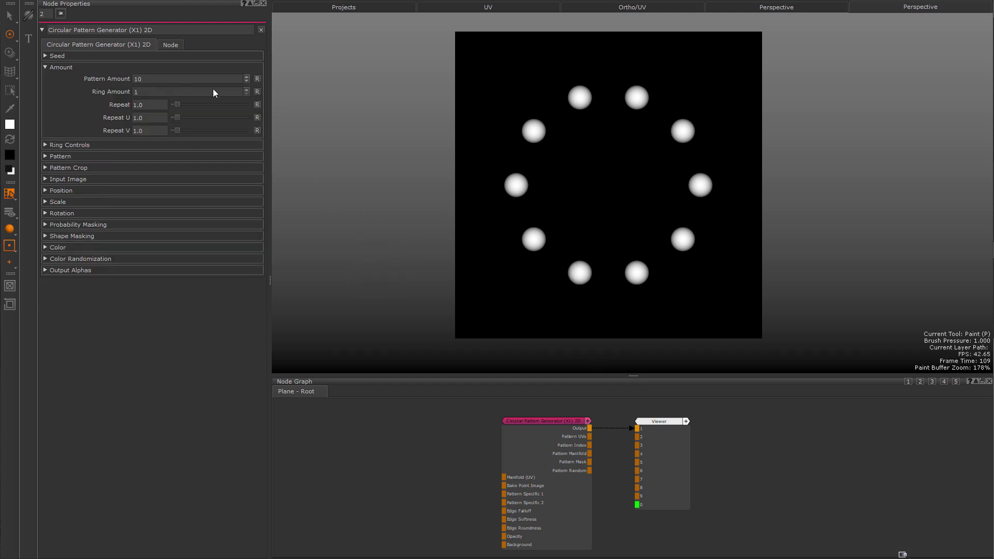
pyautogui.click(247, 77)
pyautogui.click(247, 77)
pyautogui.click(247, 76)
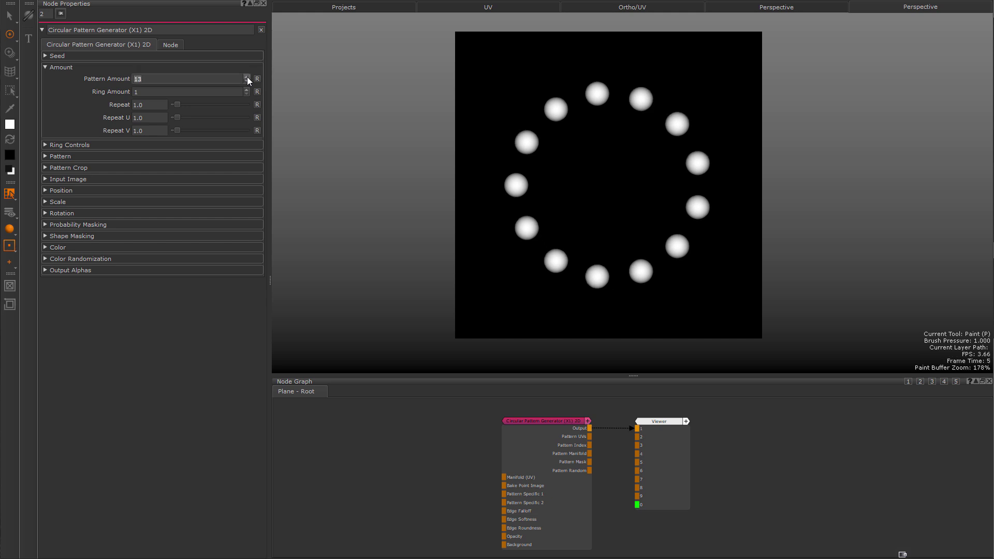
pyautogui.click(247, 76)
pyautogui.click(247, 77)
pyautogui.click(247, 77)
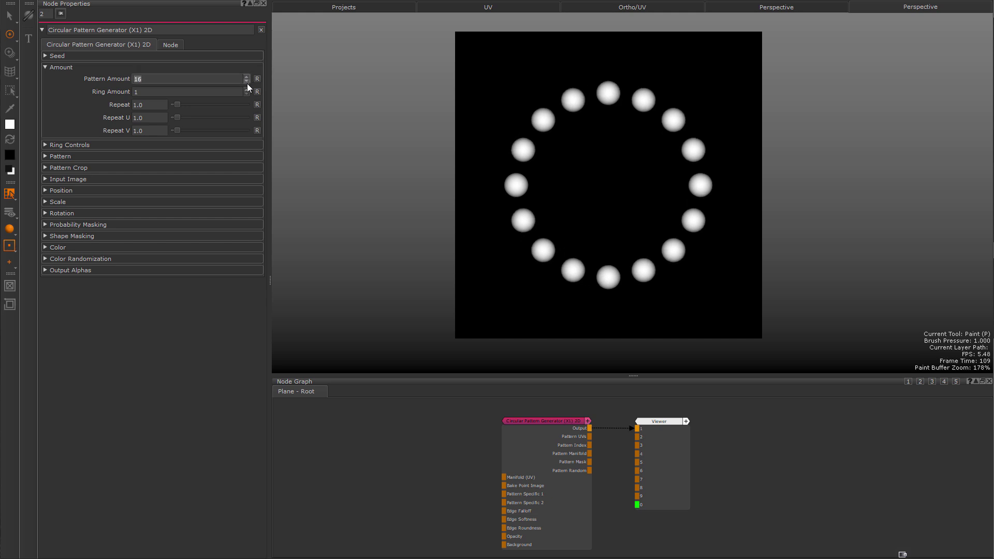
# Step: Raise the Ring Amount to 5, and reduce it to 2 rings
pyautogui.click(247, 89)
pyautogui.click(247, 89)
pyautogui.click(247, 89)
pyautogui.click(247, 89)
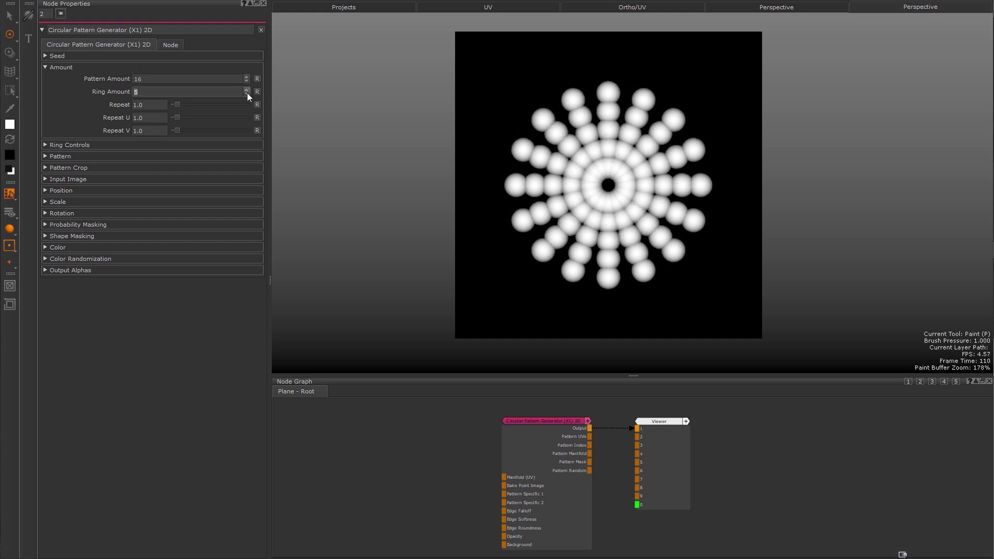
pyautogui.click(247, 94)
pyautogui.click(246, 94)
pyautogui.click(246, 94)
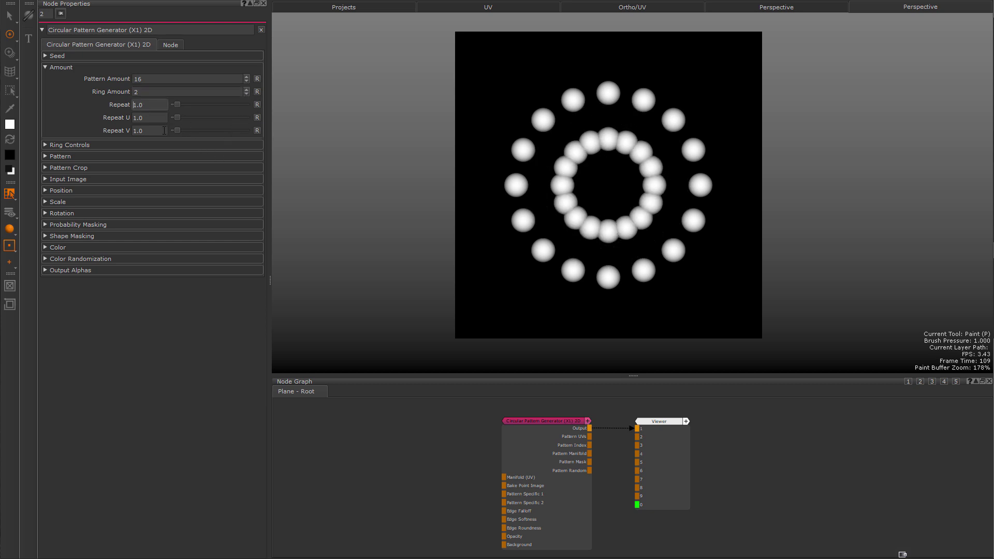
# Step: Set the overall Repeat of the circular pattern to 2.0
pyautogui.press('Up')
pyautogui.press('Up')
pyautogui.press('Up')
pyautogui.press('Down')
pyautogui.press('Down')
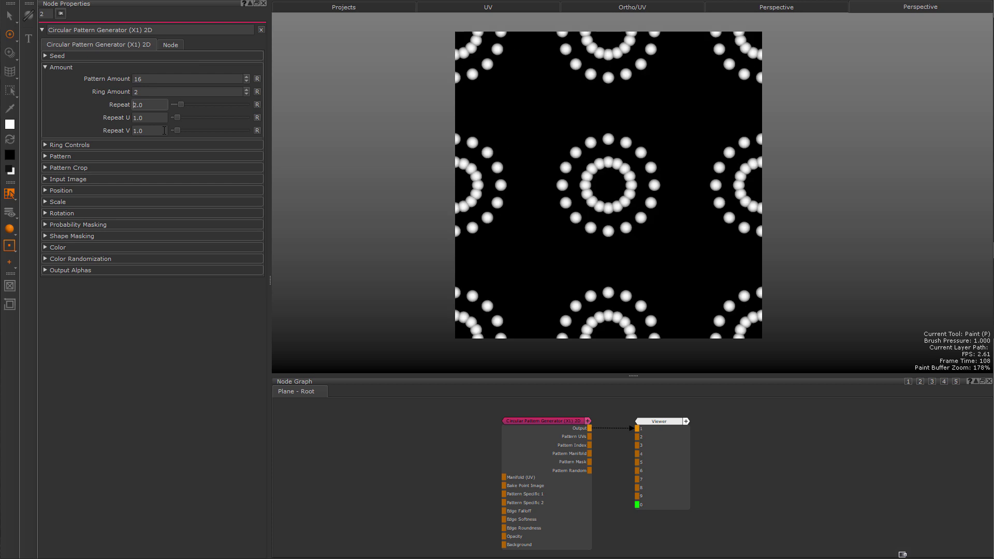
# Step: Set the Per Ring Offset in the Ring Controls to 4.0
pyautogui.click(73, 146)
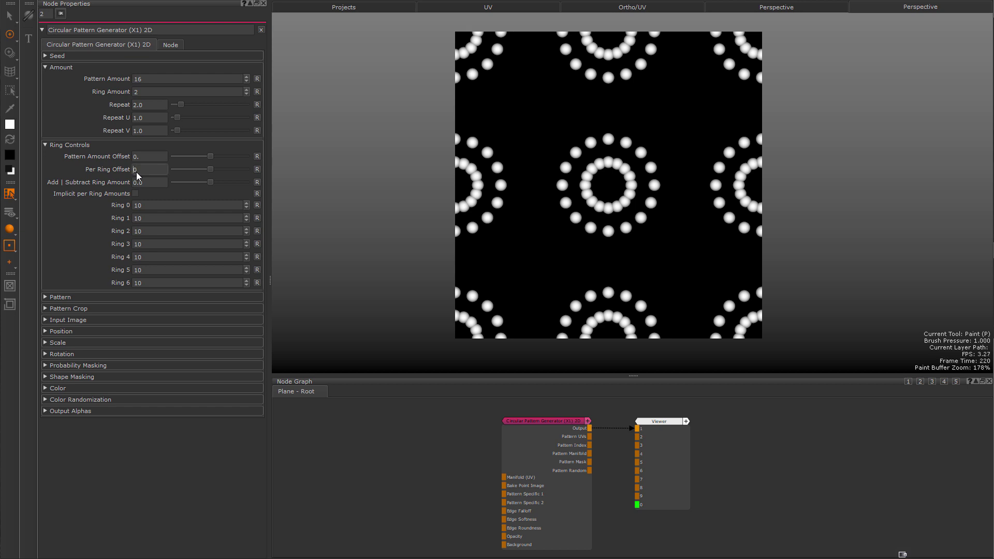
pyautogui.press('Up')
pyautogui.press('Up')
pyautogui.press('Up')
pyautogui.press('Up')
pyautogui.press('Up')
pyautogui.press('Up')
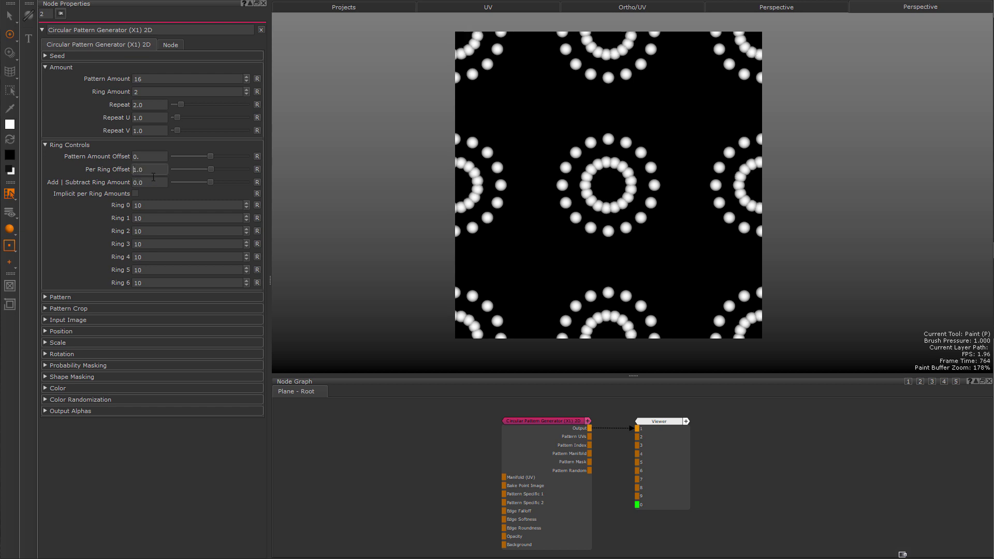
pyautogui.press('Down')
pyautogui.press('Down')
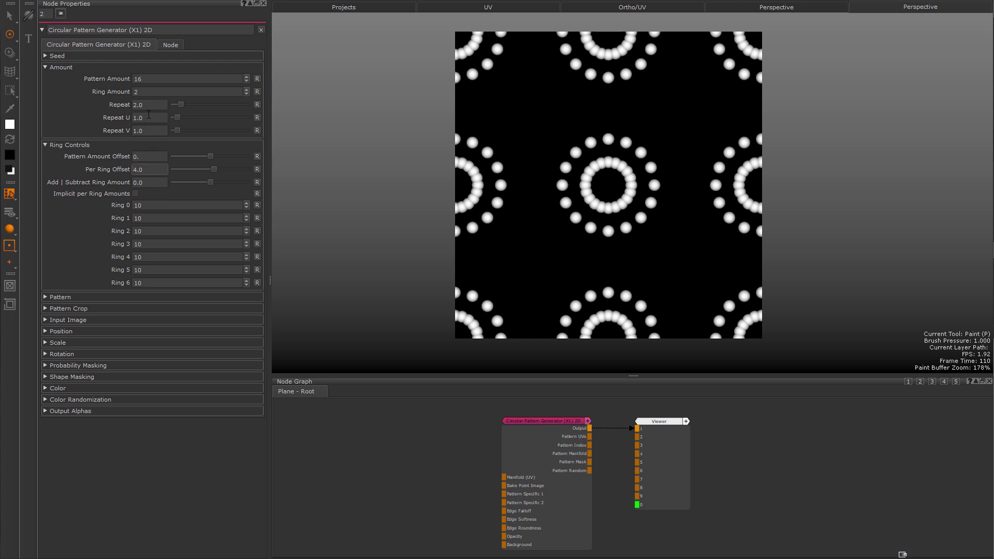
# Step: Set the Pattern Amount to 10 and the Per Ring Offset to -2.0
pyautogui.click(148, 79)
pyautogui.write('10')
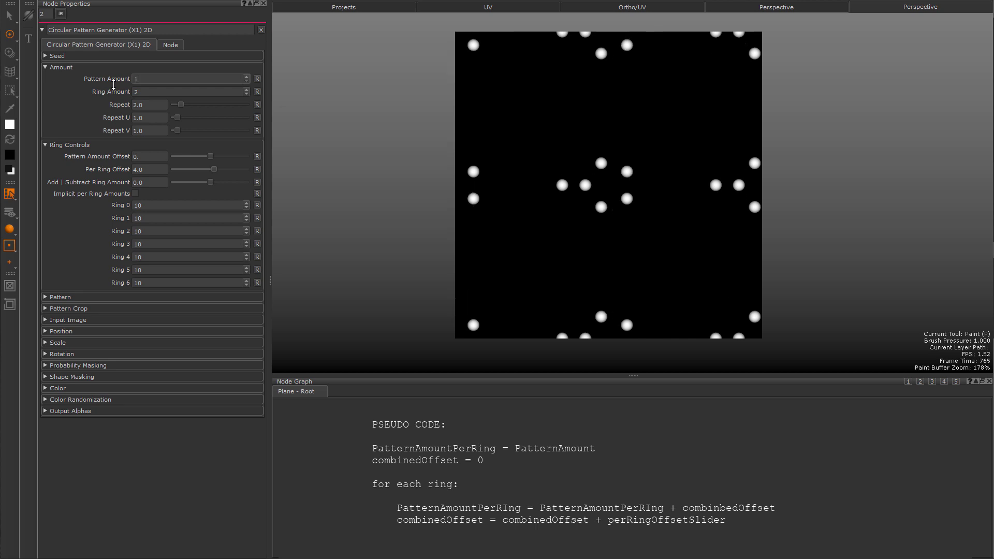
pyautogui.click(150, 170)
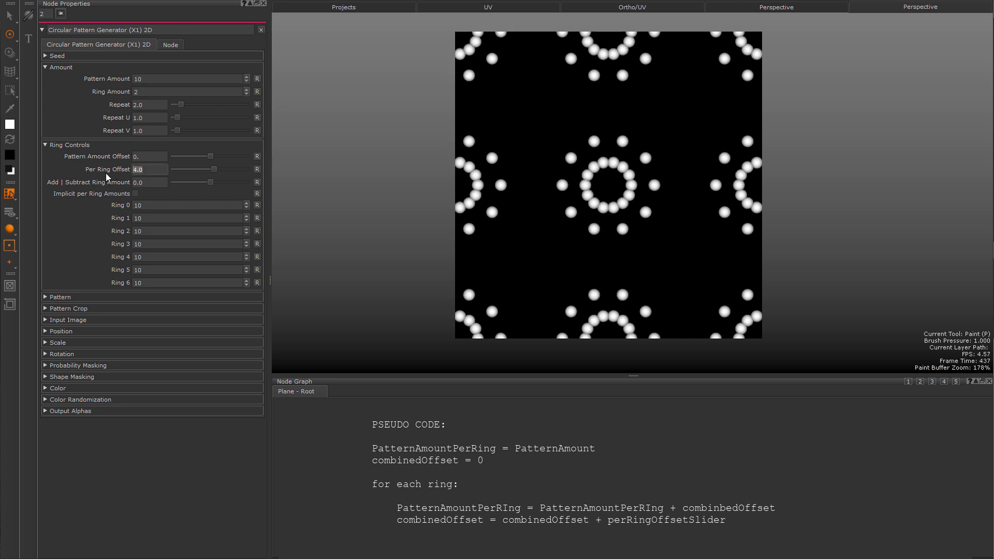
pyautogui.press('Return')
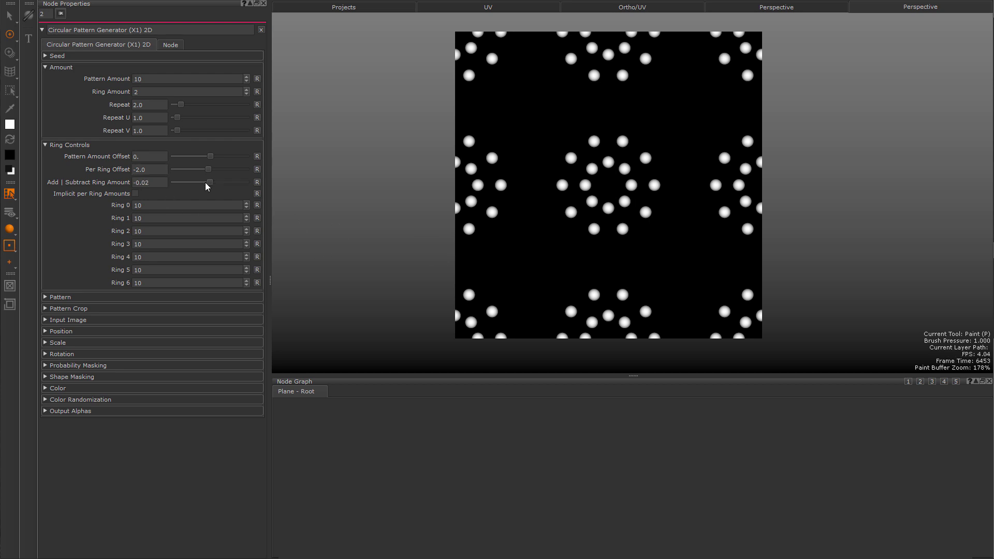
# Step: Set Add | Subtract Ring Amount to 2.0 and increase the Ring Amount to 4
pyautogui.moveTo(206, 186); pyautogui.dragTo(259, 187)
pyautogui.click(246, 90)
pyautogui.click(246, 90)
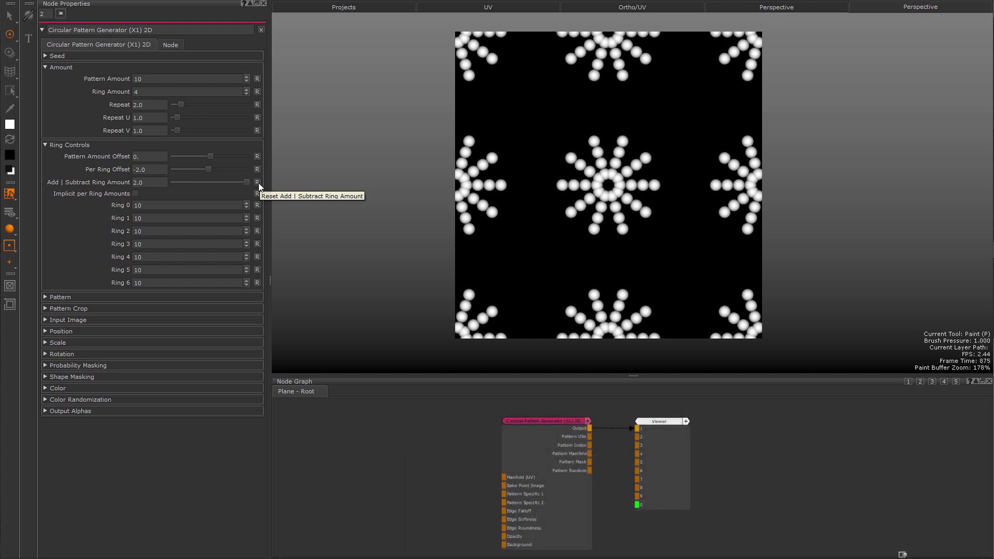
# Step: Reset Add | Subtract Ring Amount and Per Ring Offset to their defaults, and enable Implicit per Ring Amounts
pyautogui.click(257, 182)
pyautogui.click(257, 169)
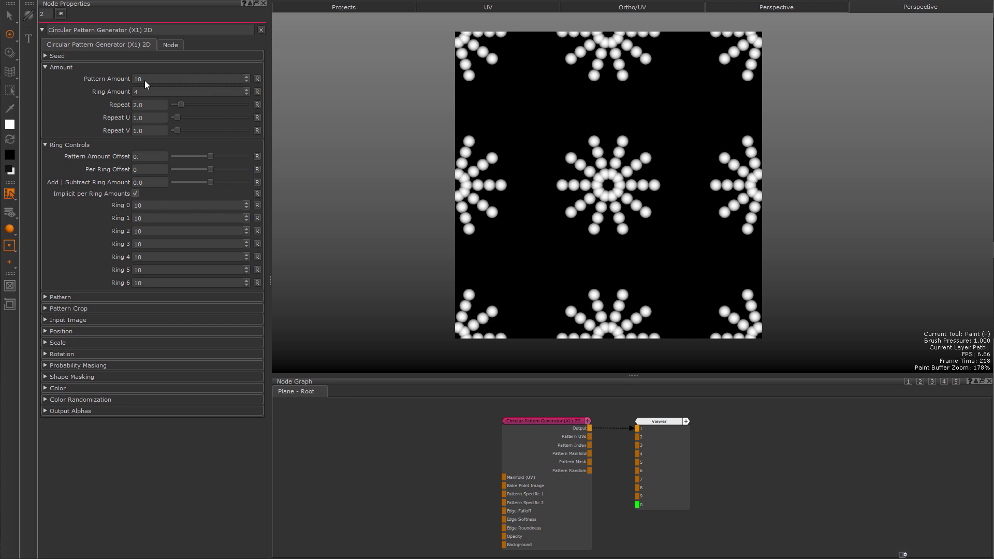
# Step: Try changing the Pattern Amount with Implicit per Ring Amounts enabled, and return it to 10
pyautogui.click(248, 78)
pyautogui.click(247, 81)
pyautogui.click(247, 81)
# Step: Set the implicit ring amounts to 6 for Ring 0, 4 for Ring 1, and 2 for Rings 2 and 3
pyautogui.scroll(-4, 247, 207)
pyautogui.scroll(-5, 246, 220)
pyautogui.scroll(-1, 246, 219)
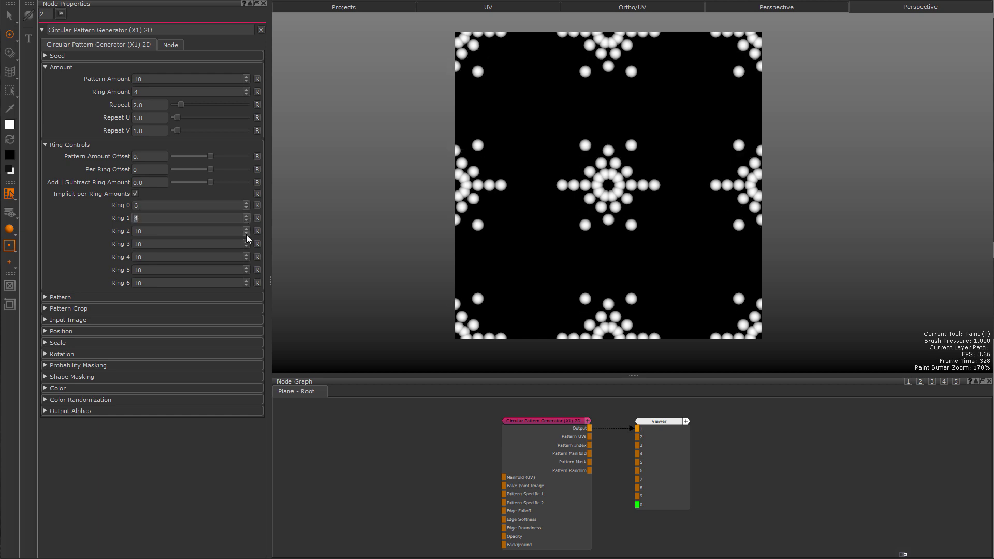
pyautogui.scroll(-8, 247, 234)
pyautogui.scroll(-2, 246, 246)
pyautogui.scroll(-6, 245, 247)
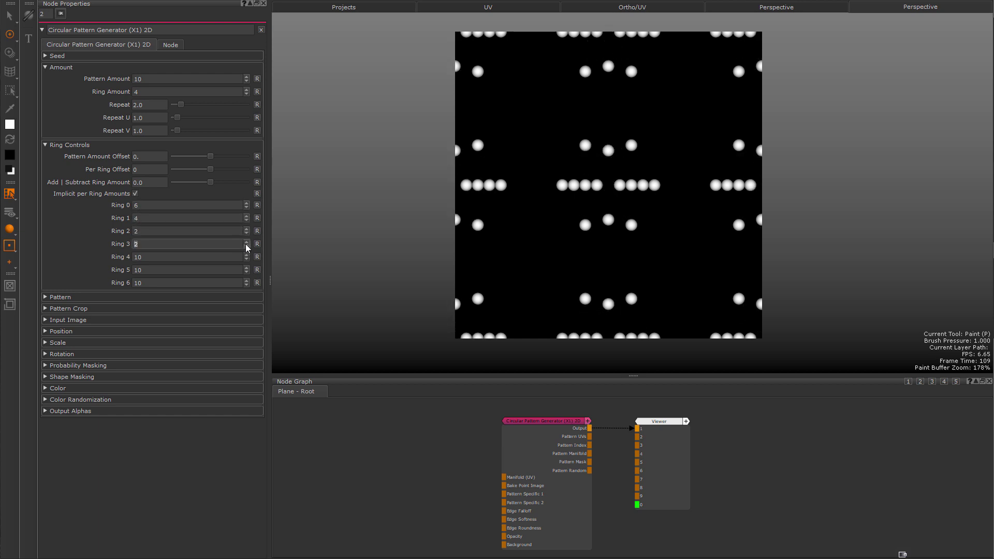
# Step: Set the Per Ring Offset to 2.0 and Add | Subtract Ring Amount to -1.177
pyautogui.moveTo(212, 169); pyautogui.dragTo(277, 189)
pyautogui.moveTo(277, 188); pyautogui.dragTo(193, 190)
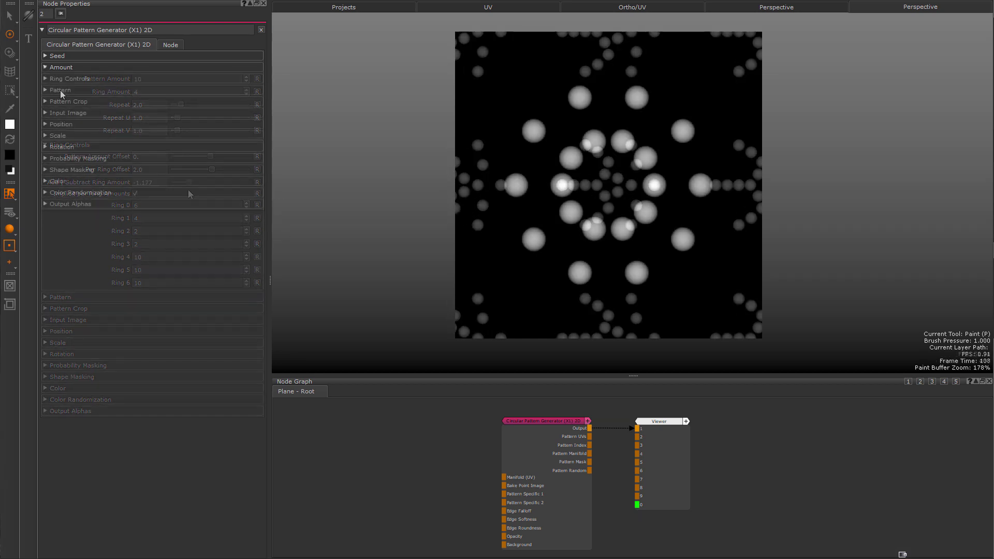
# Step: Try the Cross 2 and Square shapes for the circular pattern
pyautogui.click(60, 90)
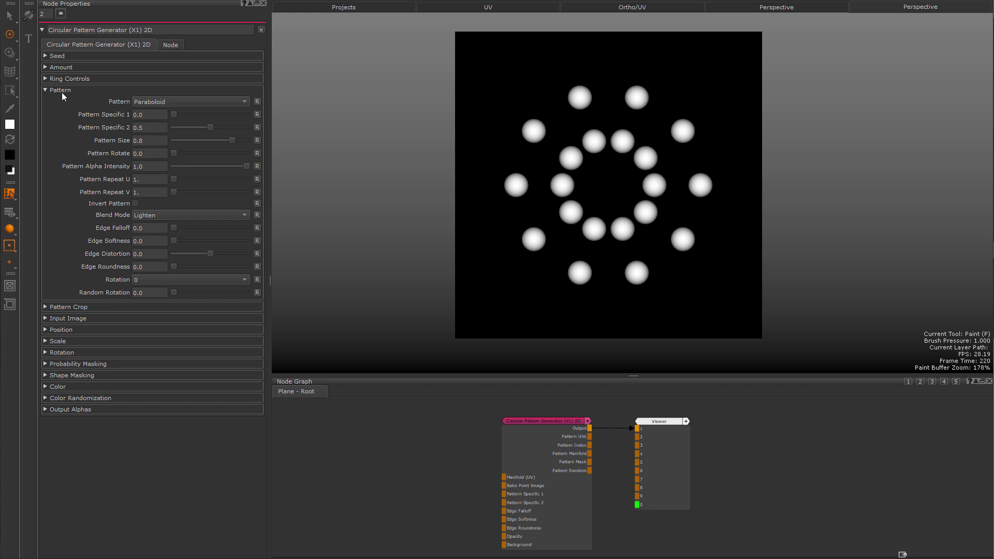
pyautogui.click(166, 101)
pyautogui.click(181, 212)
pyautogui.click(167, 102)
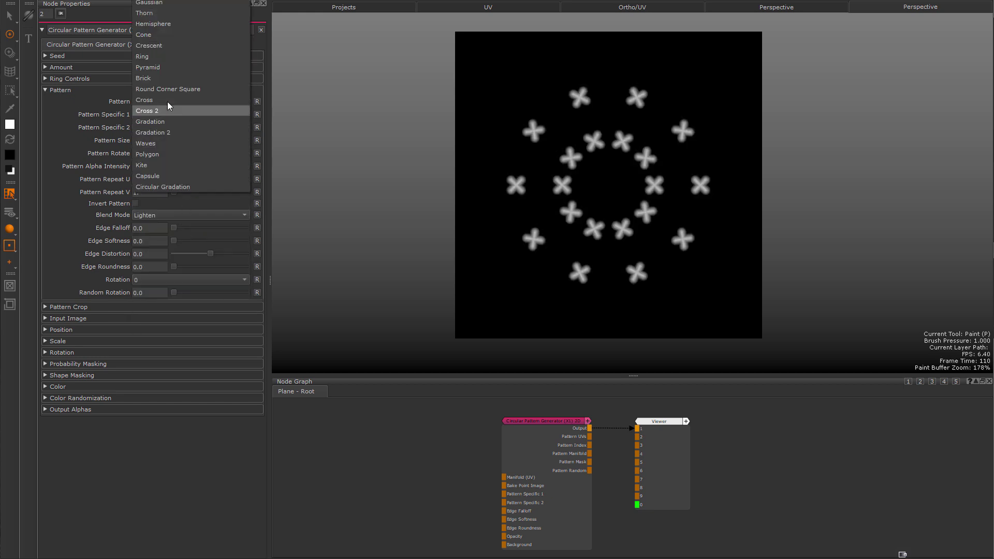
pyautogui.click(167, 110)
# Step: Switch the pattern shape to Input Image and review the Input Image map settings
pyautogui.click(157, 101)
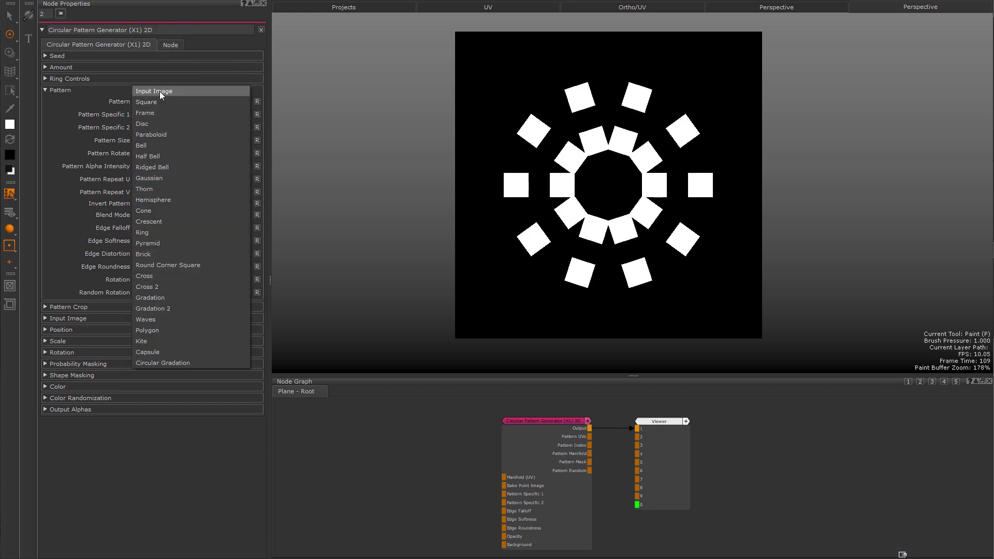
pyautogui.click(159, 91)
pyautogui.click(68, 318)
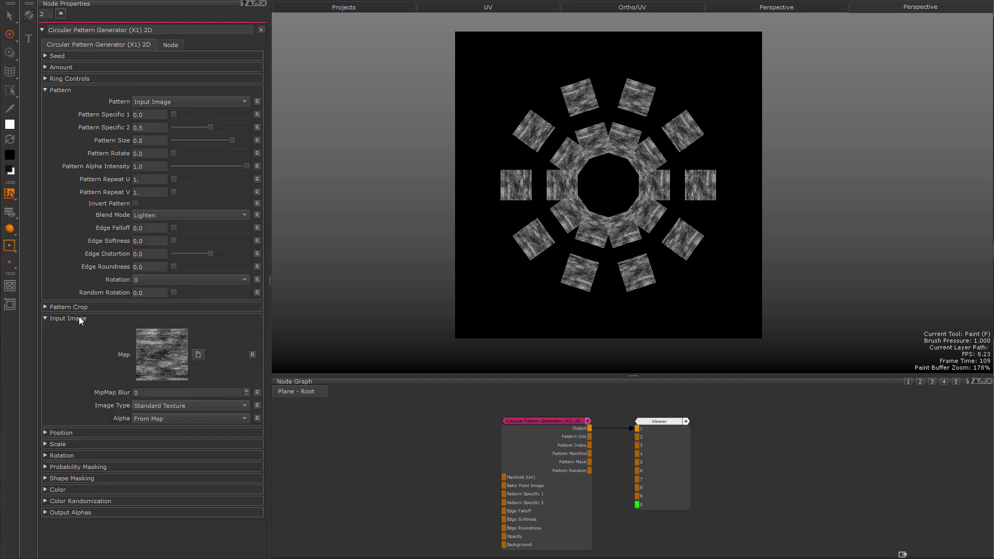
pyautogui.click(78, 315)
# Step: Change the pattern shape to Cross, with Pattern Specific 1 at 0.149 and Pattern Specific 2 at 0.333
pyautogui.click(160, 102)
pyautogui.click(166, 277)
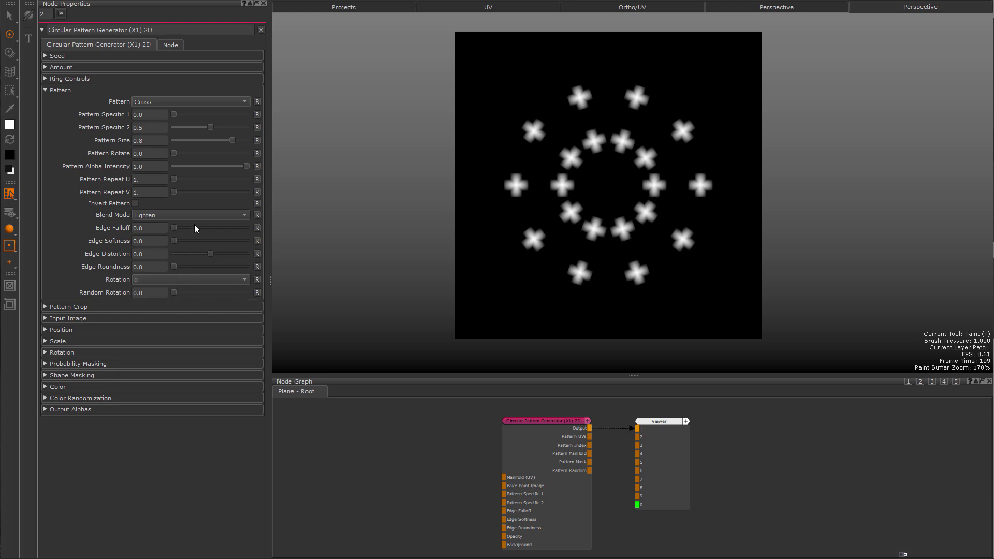
pyautogui.moveTo(174, 116); pyautogui.dragTo(196, 150)
# Step: Change the pattern shape to Paraboloid
pyautogui.click(173, 102)
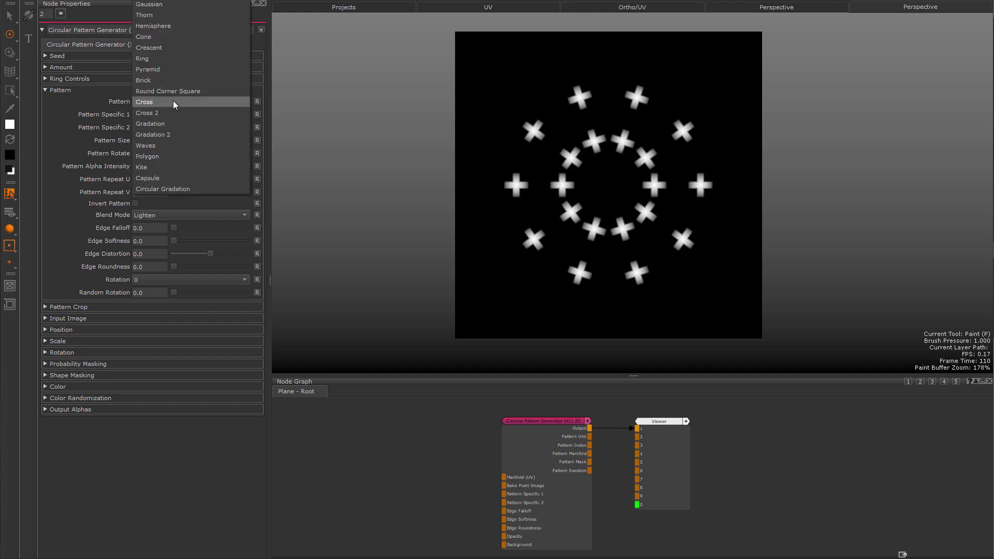
pyautogui.click(200, 136)
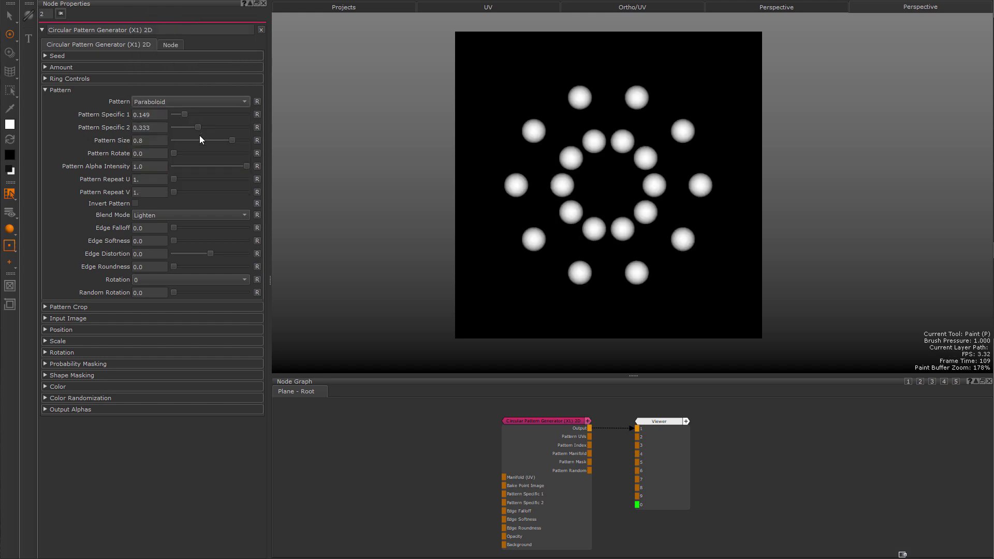
# Step: Set Pattern Specific 2 of the circular pattern to 0.475
pyautogui.moveTo(198, 131)
pyautogui.mouseDown()
pyautogui.moveTo(233, 140)
pyautogui.moveTo(176, 139)
pyautogui.moveTo(219, 141)
pyautogui.moveTo(209, 141)
pyautogui.mouseUp()
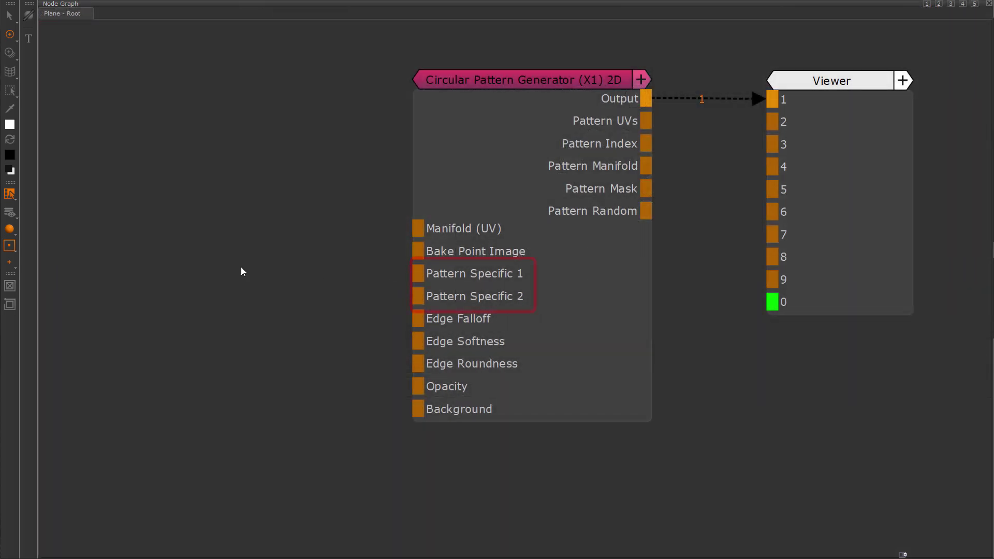
# Step: Create a Float node and connect its output to the Pattern Specific 1 input of the Circular Pattern Generator
pyautogui.press('Tab')
pyautogui.write('float')
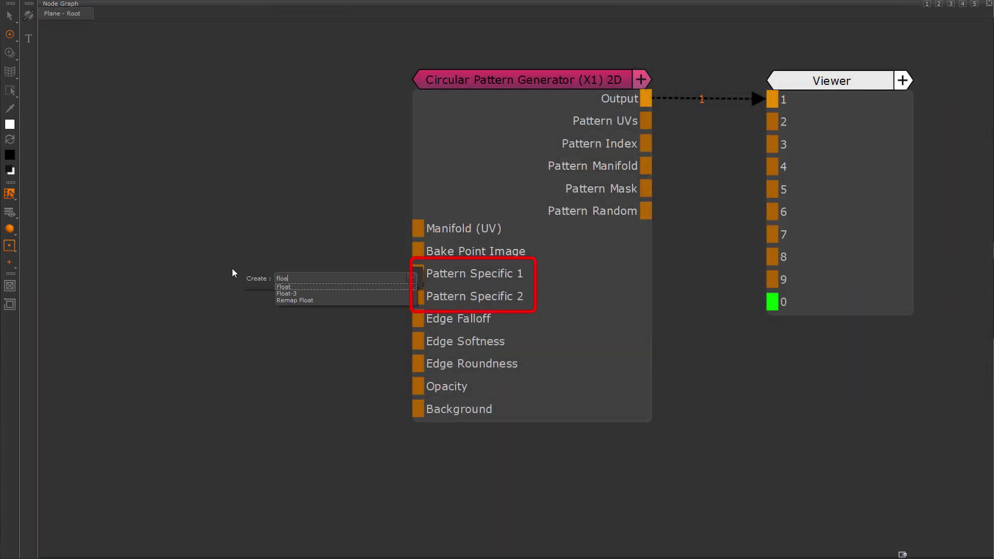
pyautogui.press('Return')
pyautogui.moveTo(355, 281); pyautogui.dragTo(440, 274)
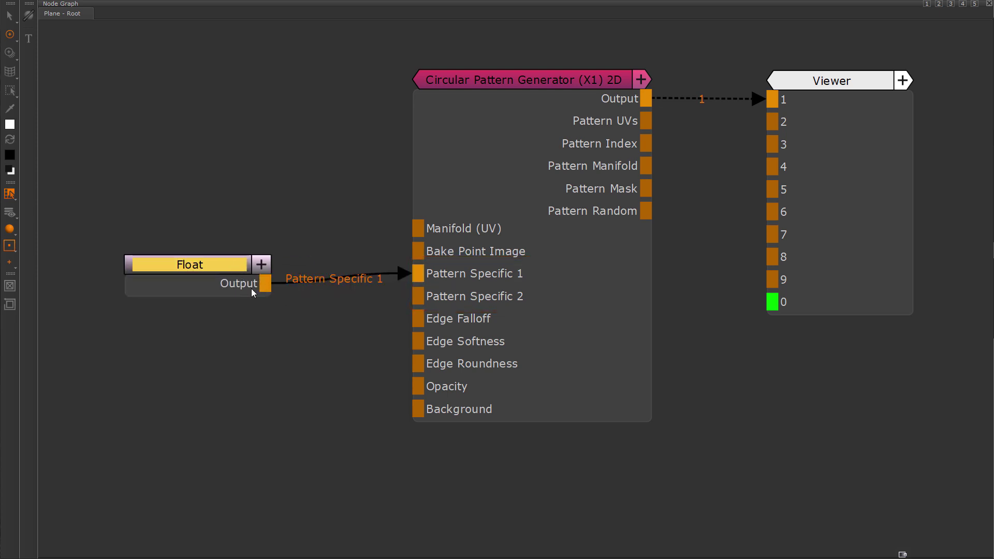
pyautogui.moveTo(251, 288); pyautogui.dragTo(255, 277)
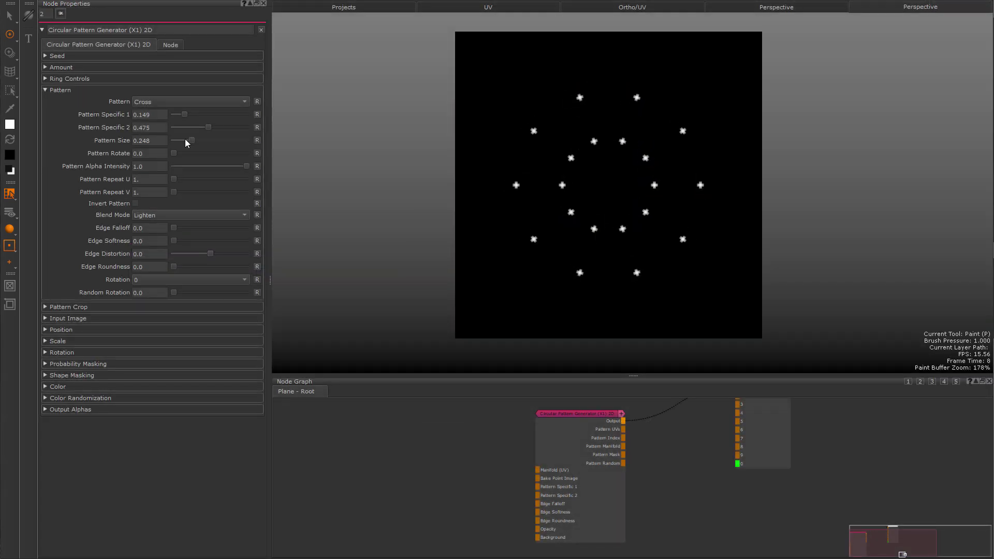
# Step: Set Pattern Size to 0.738 and try other values for Pattern Alpha Intensity, Pattern Repeat U and the overall Repeat amount
pyautogui.moveTo(186, 140)
pyautogui.mouseDown()
pyautogui.moveTo(251, 144)
pyautogui.moveTo(189, 154)
pyautogui.moveTo(256, 153)
pyautogui.moveTo(175, 153)
pyautogui.moveTo(194, 166)
pyautogui.moveTo(296, 165)
pyautogui.mouseUp()
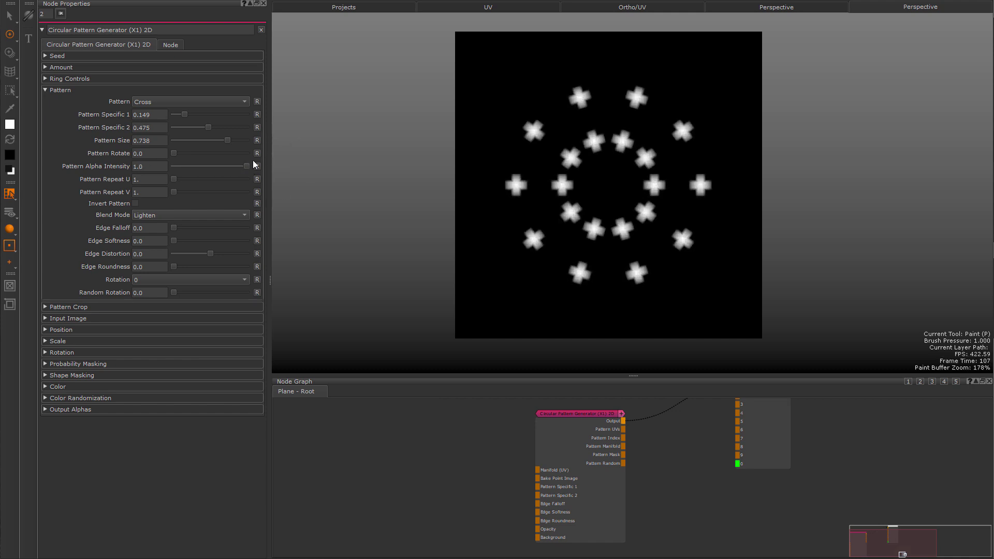
pyautogui.moveTo(250, 166)
pyautogui.mouseDown()
pyautogui.moveTo(200, 167)
pyautogui.moveTo(263, 167)
pyautogui.mouseUp()
pyautogui.moveTo(174, 179)
pyautogui.mouseDown()
pyautogui.moveTo(194, 179)
pyautogui.moveTo(172, 182)
pyautogui.moveTo(178, 192)
pyautogui.moveTo(203, 193)
pyautogui.moveTo(175, 192)
pyautogui.mouseUp()
pyautogui.click(74, 69)
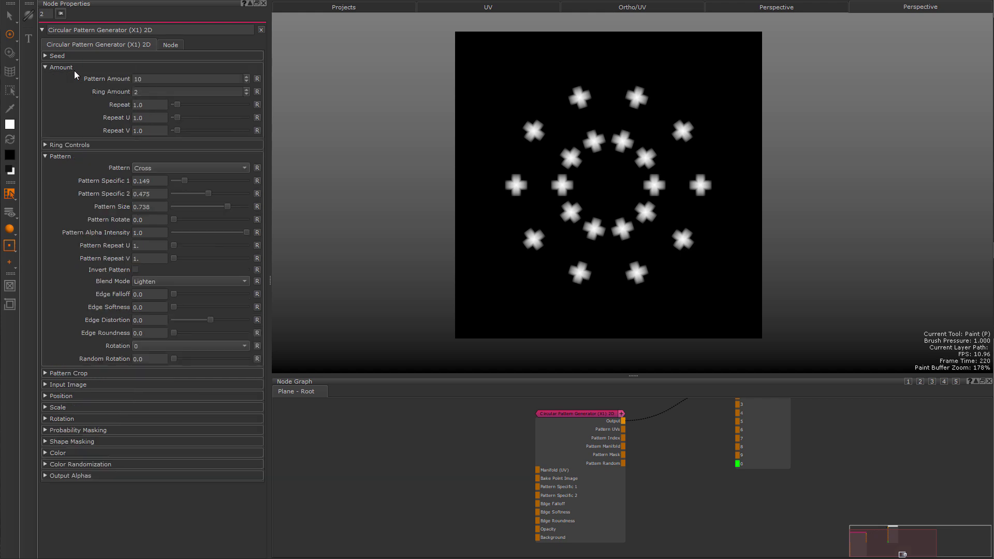
pyautogui.moveTo(178, 104); pyautogui.dragTo(194, 106)
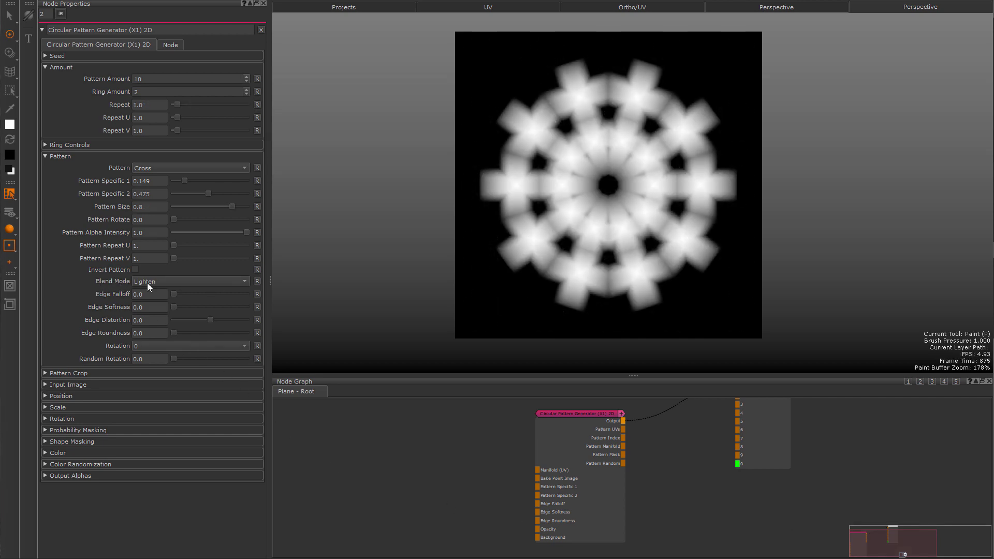
# Step: Set the pattern's Blend Mode to Normal, Pattern Alpha Intensity to 0.752 and Pattern Specific 2 to 1.0
pyautogui.click(188, 282)
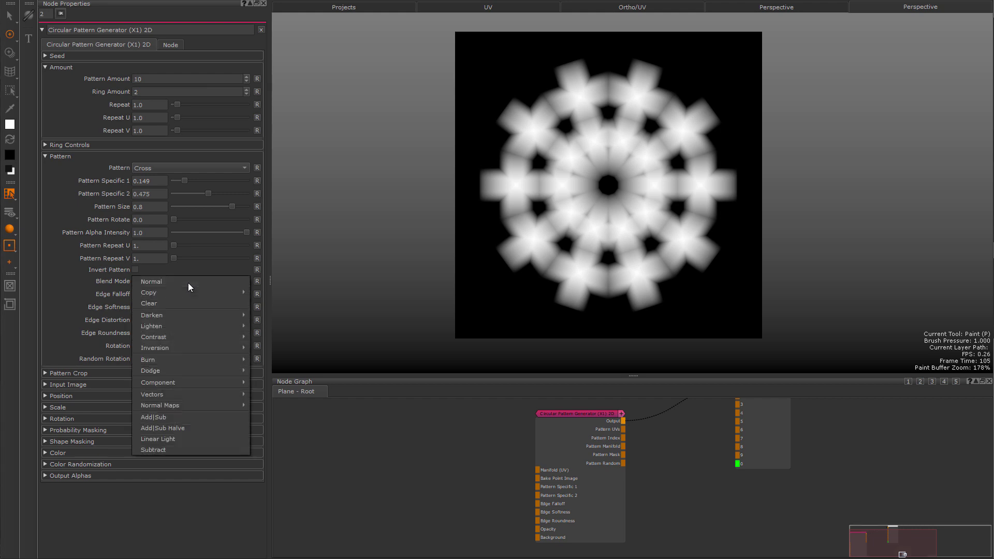
pyautogui.click(176, 283)
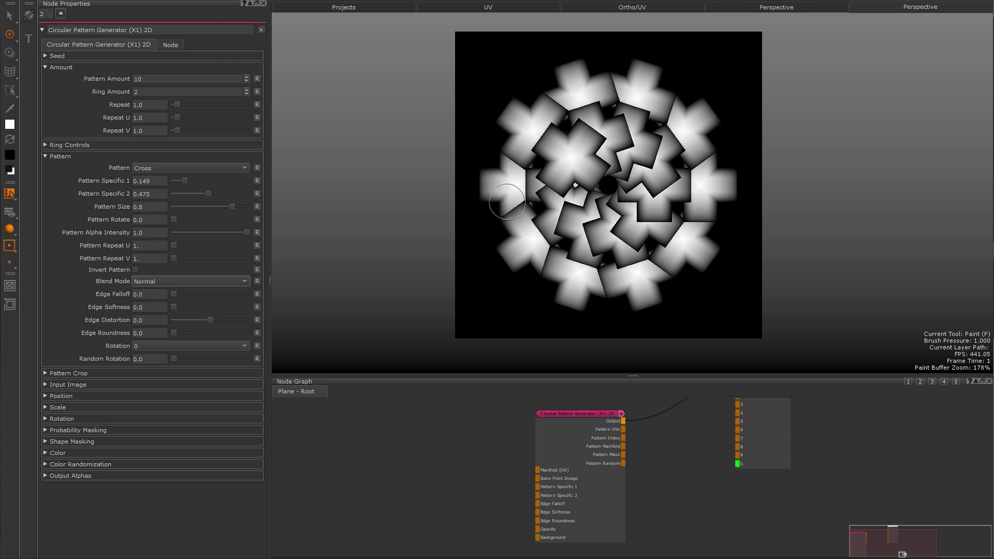
pyautogui.moveTo(246, 232)
pyautogui.mouseDown()
pyautogui.moveTo(224, 234)
pyautogui.moveTo(250, 236)
pyautogui.moveTo(231, 240)
pyautogui.mouseUp()
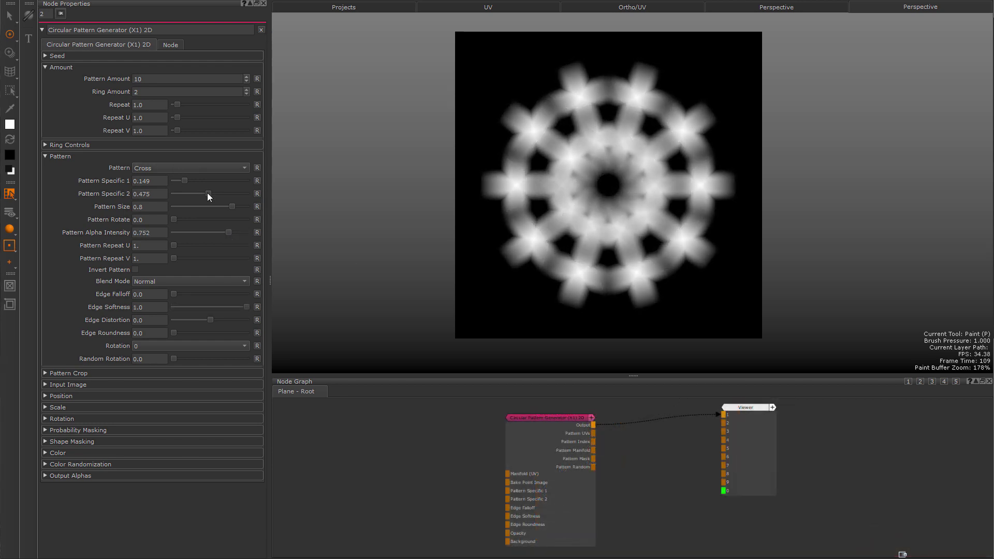
pyautogui.moveTo(207, 193); pyautogui.dragTo(269, 197)
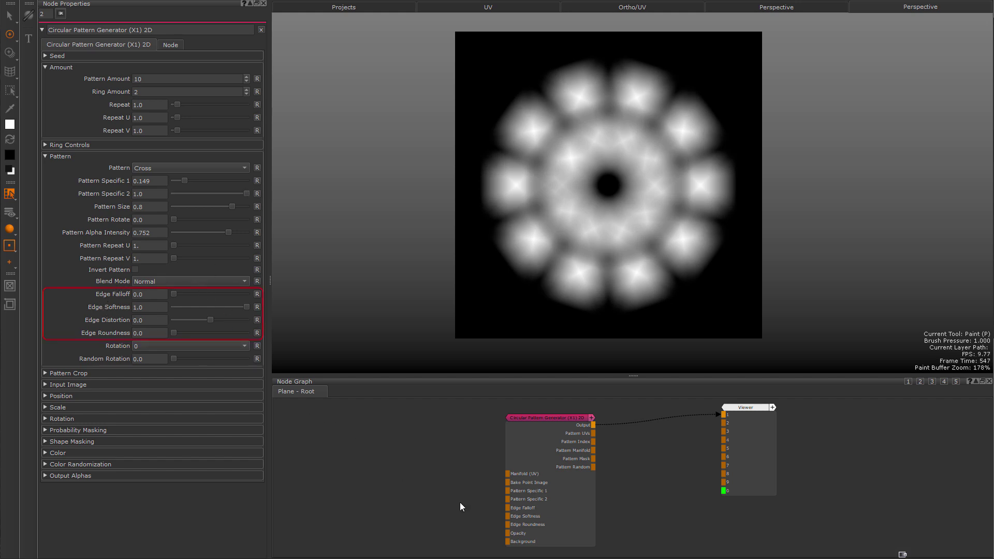
# Step: Try the Edge Softness and Edge Roundness settings and set Edge Falloff to 2.0
pyautogui.scroll(4, 466, 492)
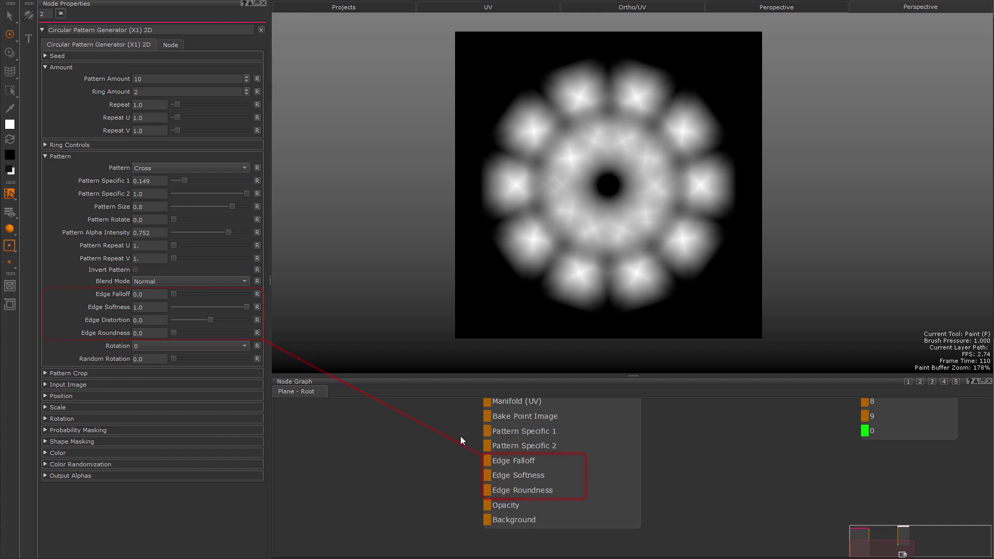
pyautogui.scroll(-4, 451, 430)
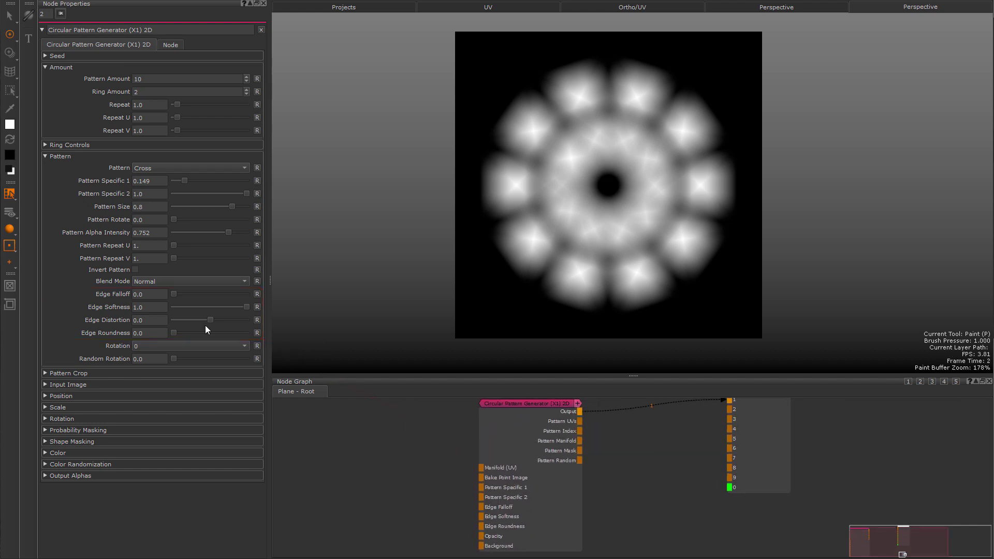
pyautogui.moveTo(173, 293); pyautogui.dragTo(287, 293)
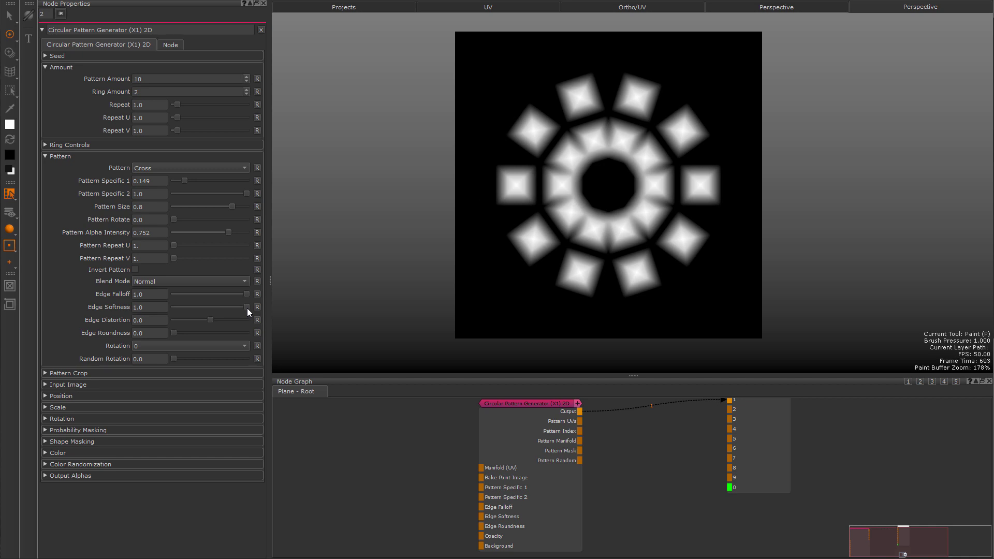
pyautogui.moveTo(247, 309); pyautogui.dragTo(289, 316)
pyautogui.moveTo(172, 333); pyautogui.dragTo(142, 339)
pyautogui.click(136, 295)
pyautogui.write('2')
pyautogui.press('Return')
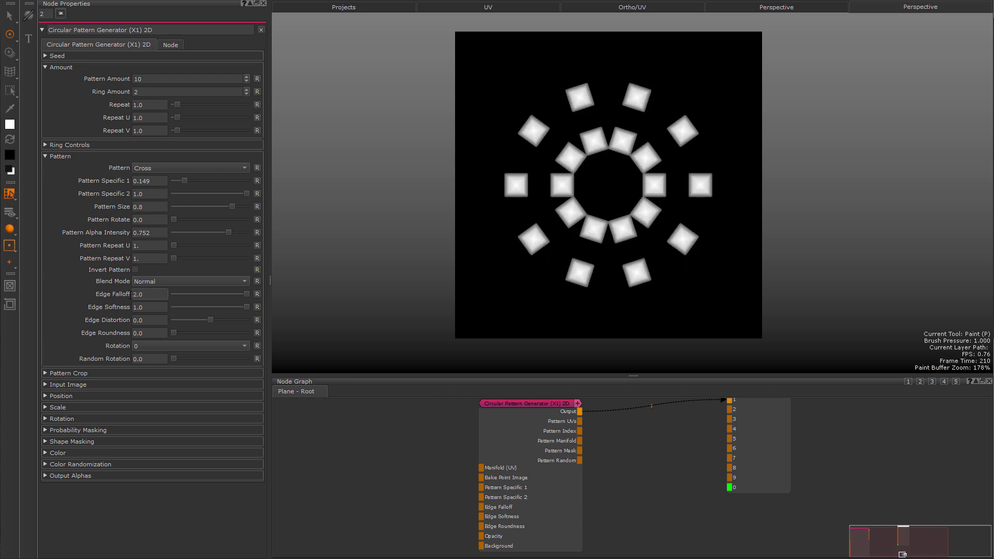
# Step: Expand the Scale settings and reset Blend Mode, Edge Falloff and Edge Softness to their defaults
pyautogui.click(217, 408)
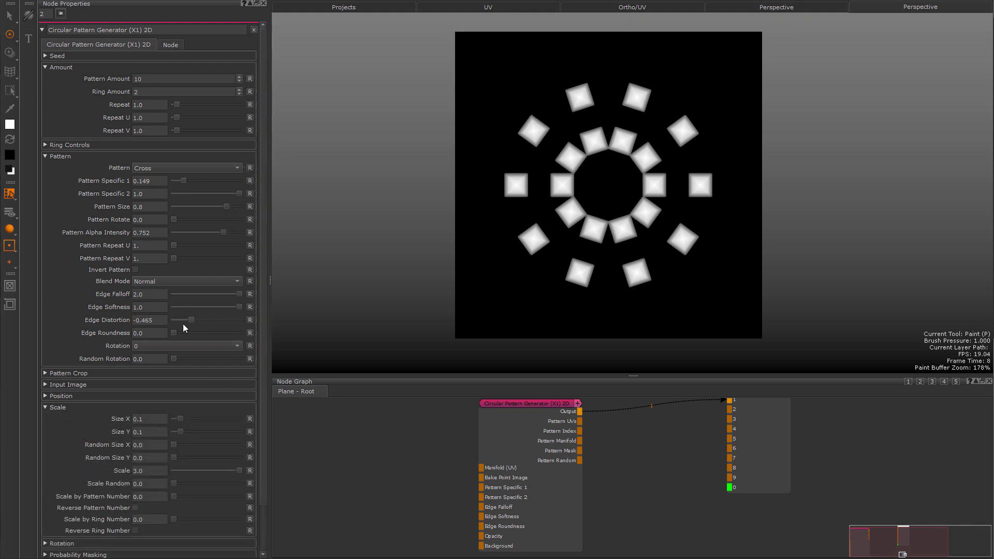
pyautogui.click(249, 281)
pyautogui.click(250, 294)
pyautogui.click(249, 307)
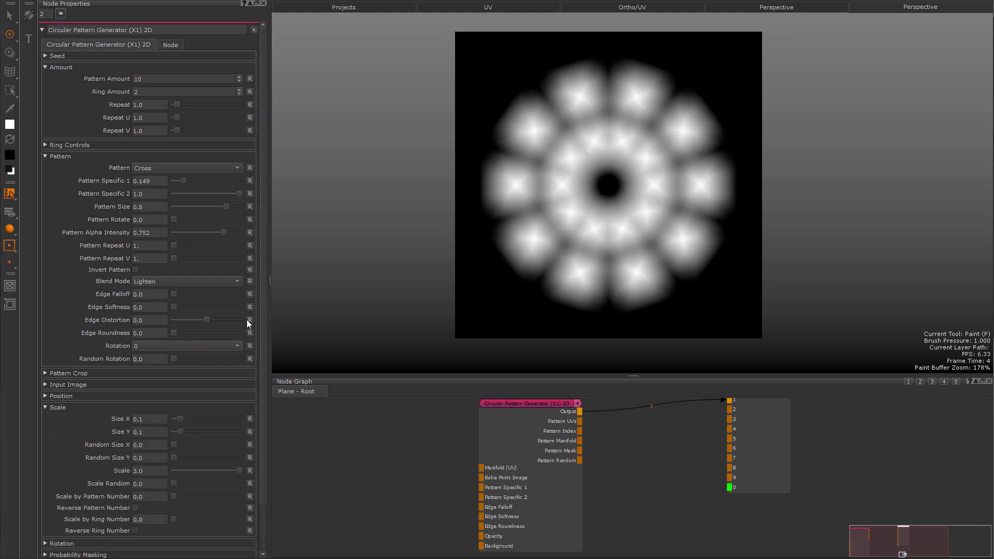
# Step: Switch the pattern shape to Input Image and set Edge Falloff to 0.48
pyautogui.click(222, 168)
pyautogui.click(217, 257)
pyautogui.moveTo(174, 294); pyautogui.dragTo(206, 294)
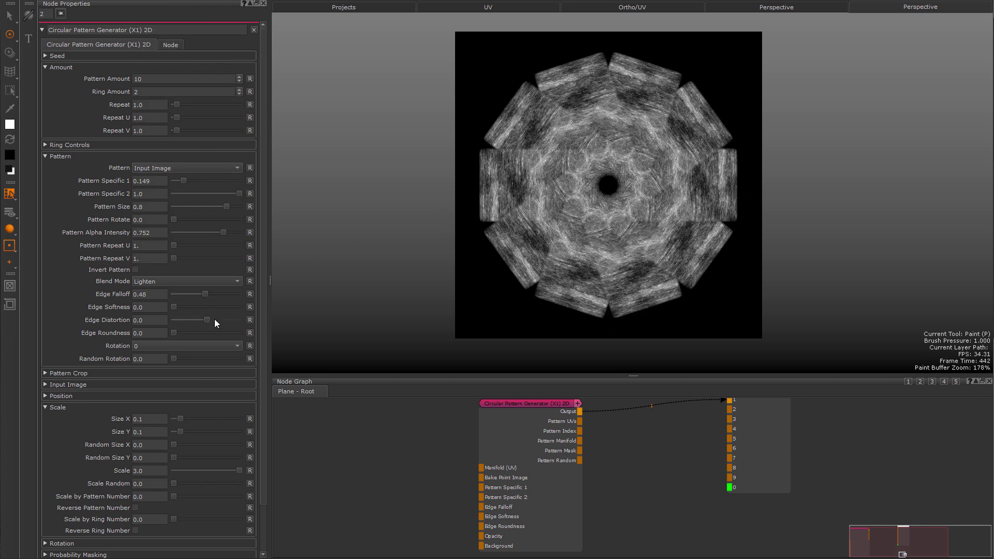
# Step: Try Edge Distortion at 1.0 on the image pattern, return it to 0.0, and set Edge Softness to 0.315
pyautogui.scroll(10, 526, 102)
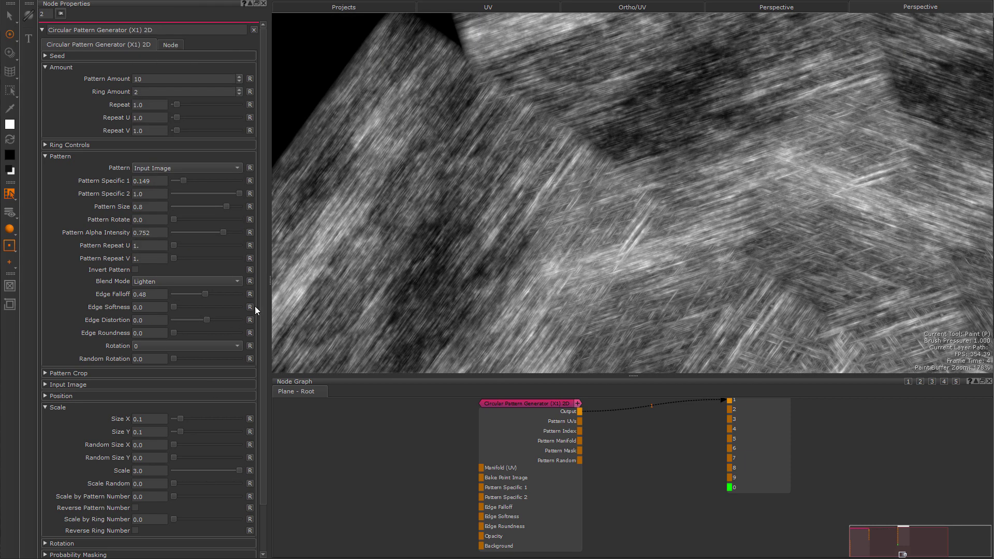
pyautogui.moveTo(173, 308); pyautogui.dragTo(265, 322)
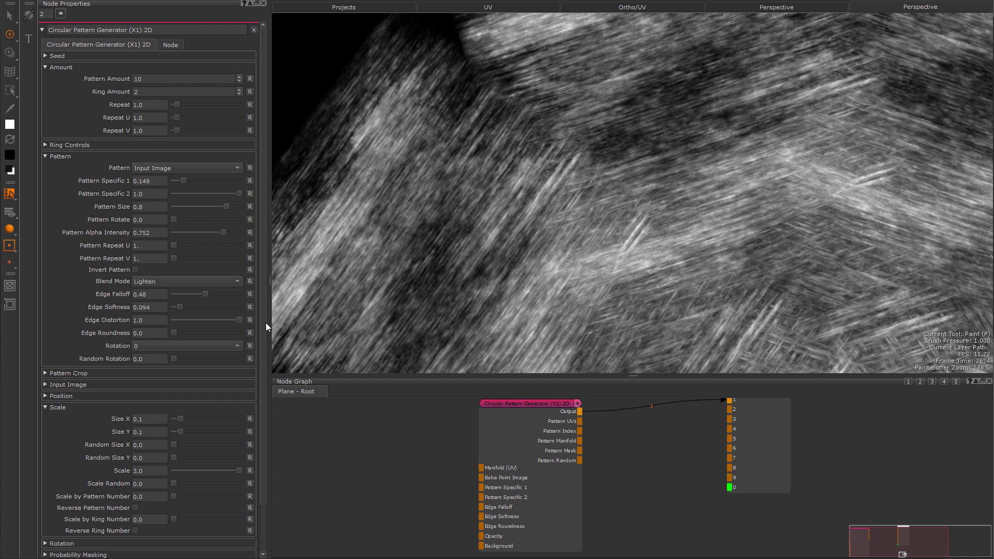
pyautogui.moveTo(266, 322)
pyautogui.mouseDown()
pyautogui.moveTo(130, 332)
pyautogui.moveTo(257, 328)
pyautogui.mouseUp()
pyautogui.moveTo(179, 308)
pyautogui.mouseDown()
pyautogui.moveTo(208, 311)
pyautogui.moveTo(194, 312)
pyautogui.mouseUp()
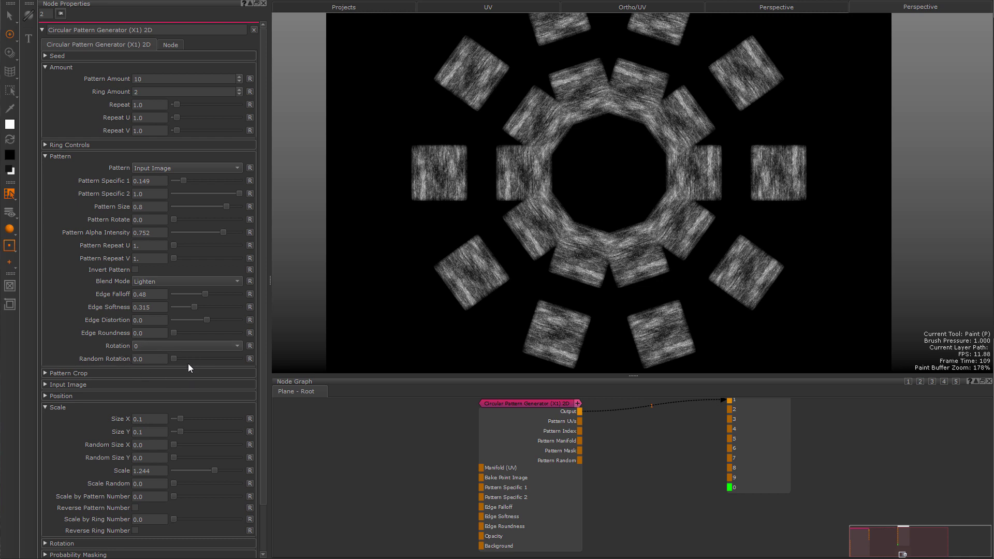
# Step: Try the pattern Rotation at 90, return it to 0, and set Random Rotation to 1.0
pyautogui.click(179, 345)
pyautogui.click(173, 356)
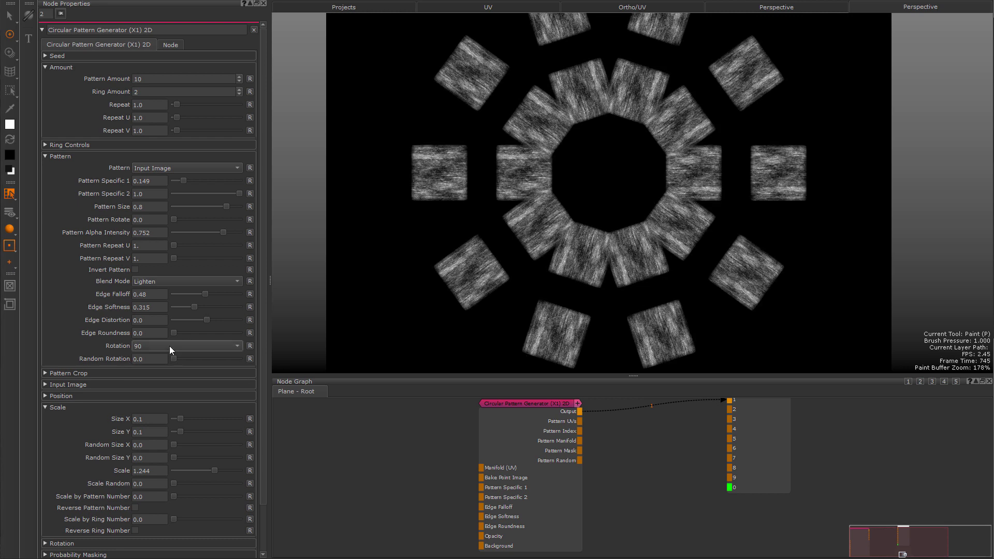
pyautogui.click(169, 346)
pyautogui.click(169, 339)
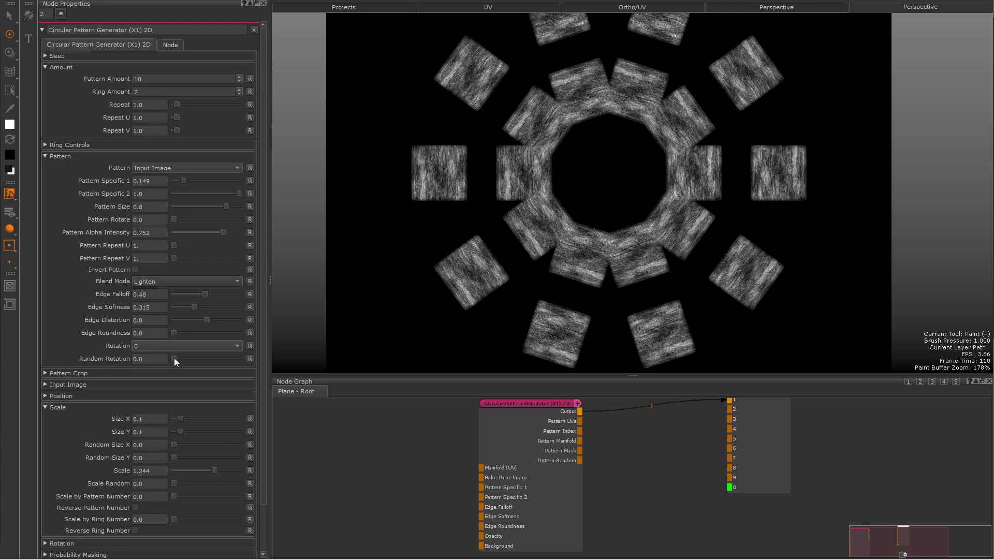
pyautogui.moveTo(173, 359); pyautogui.dragTo(246, 365)
# Step: Change the pattern shape to Hemisphere and crop it with Pattern Crop Top at 0.449 and Bottom at 0.756
pyautogui.scroll(-2, 49, 328)
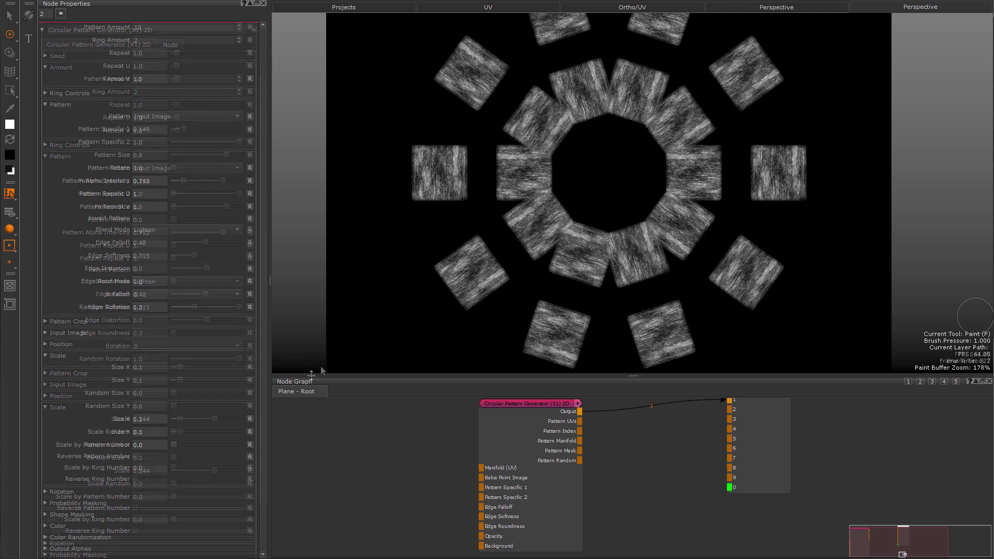
pyautogui.click(64, 322)
pyautogui.moveTo(173, 333)
pyautogui.mouseDown()
pyautogui.moveTo(223, 331)
pyautogui.moveTo(176, 334)
pyautogui.mouseUp()
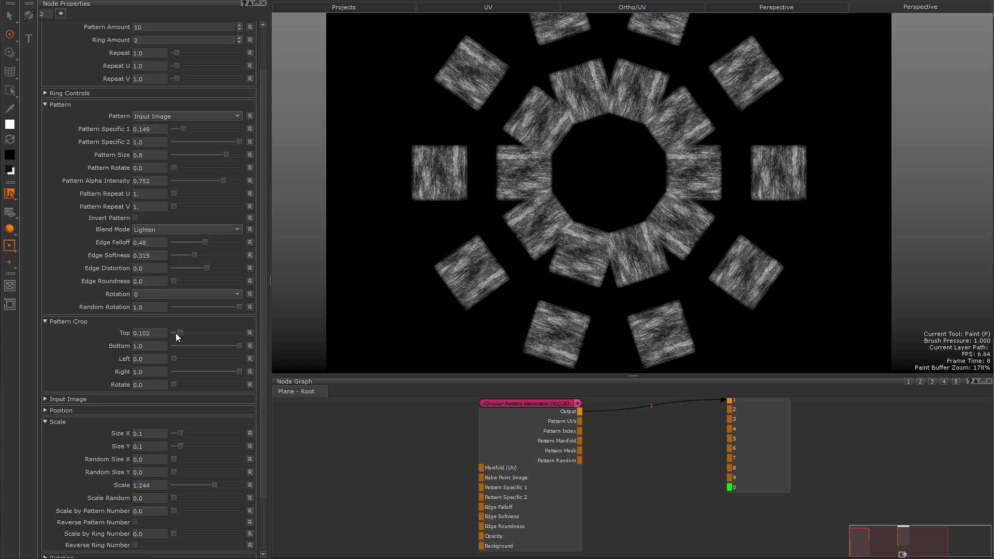
pyautogui.moveTo(240, 345)
pyautogui.mouseDown()
pyautogui.moveTo(202, 350)
pyautogui.moveTo(244, 347)
pyautogui.mouseUp()
pyautogui.click(153, 116)
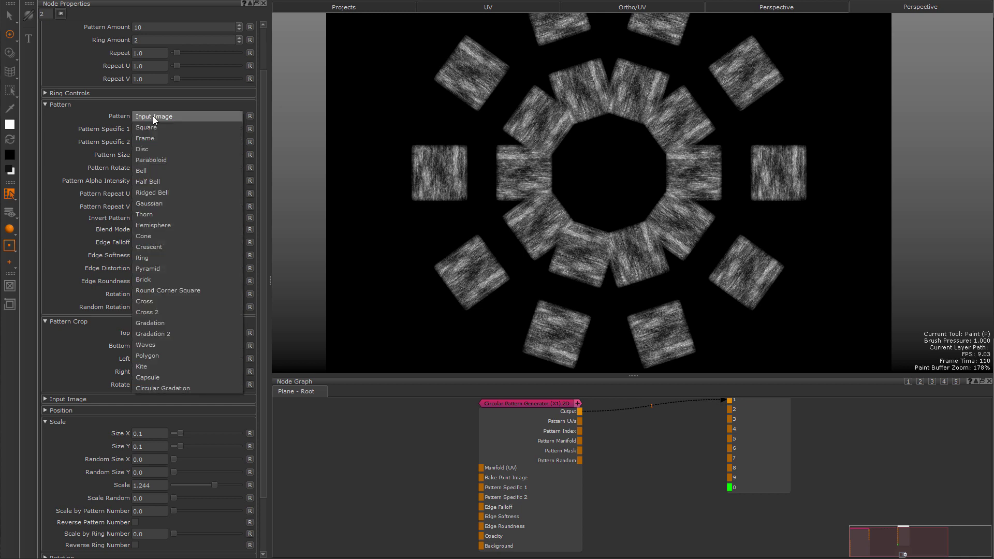
pyautogui.click(163, 224)
pyautogui.moveTo(175, 333); pyautogui.dragTo(219, 346)
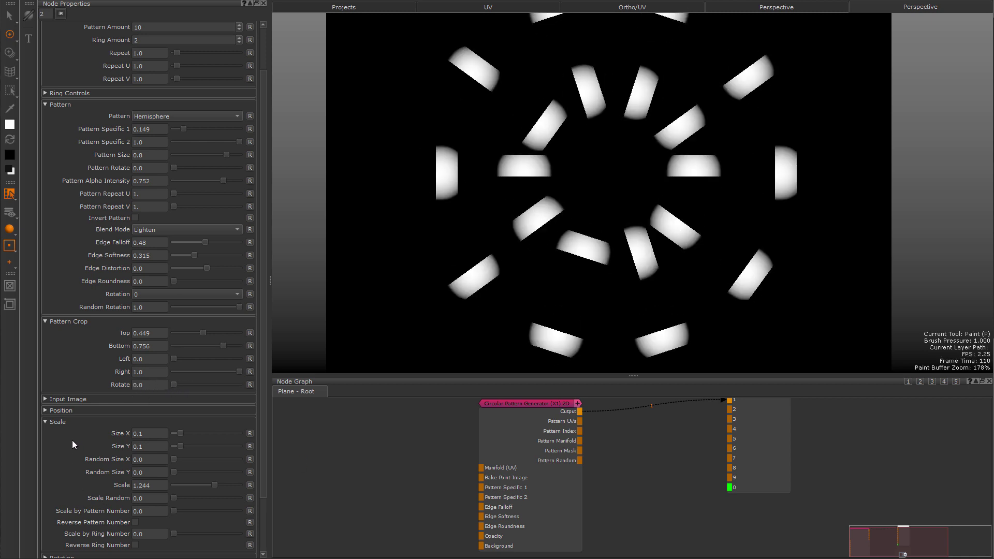
# Step: Expand the Input Image settings and switch the pattern shape back to Input Image
pyautogui.click(72, 399)
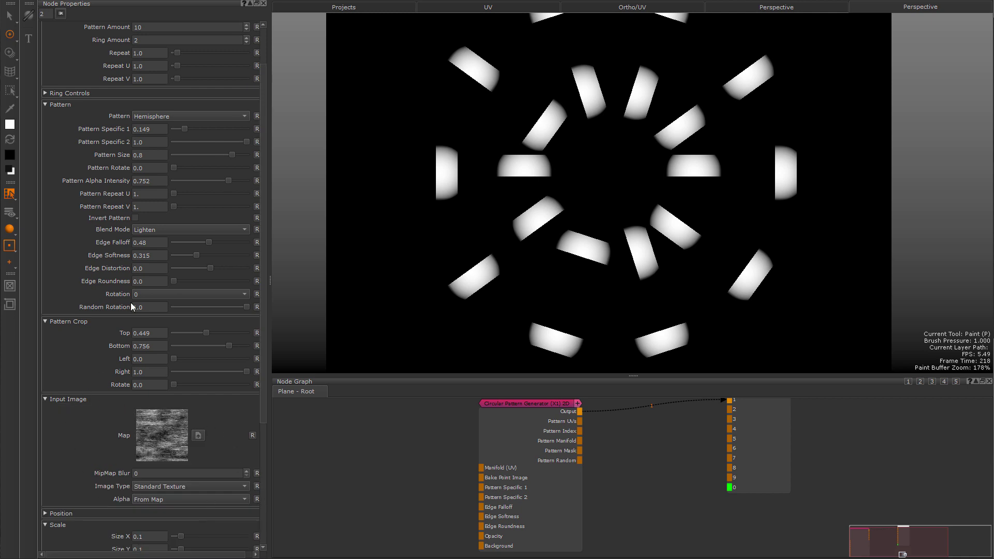
pyautogui.click(143, 117)
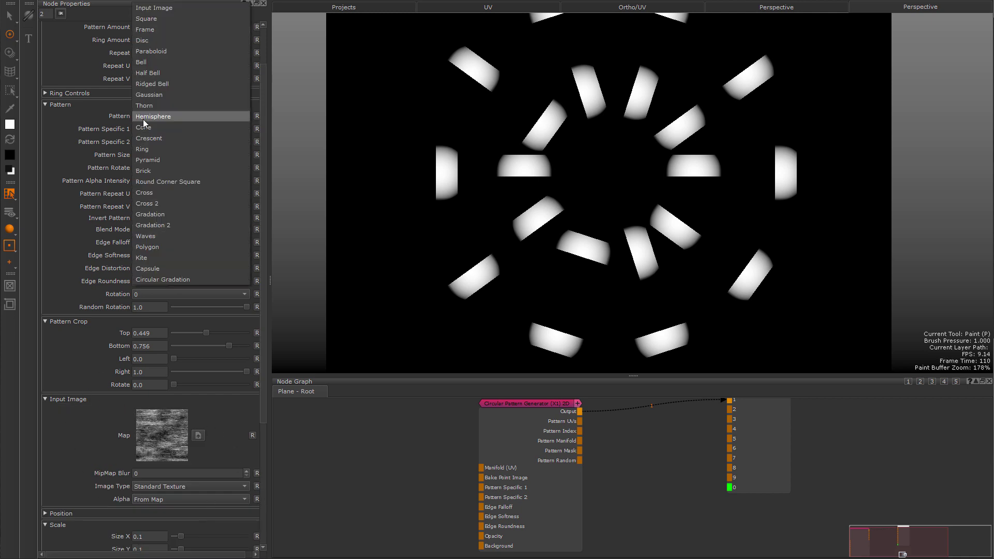
pyautogui.click(155, 9)
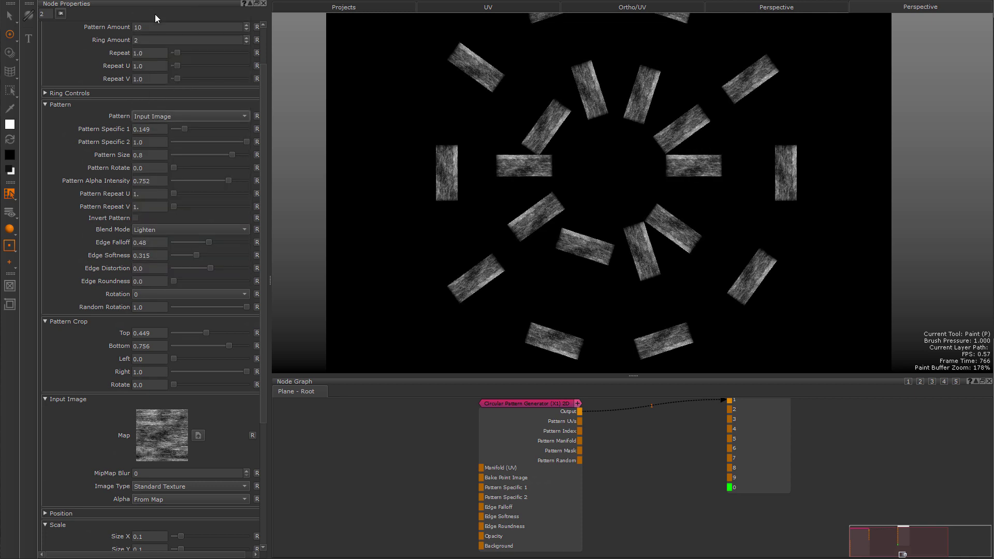
# Step: Create a Cloud node in the node graph and place it to the left of the Circular Pattern Generator
pyautogui.scroll(-2, 170, 145)
pyautogui.press('space')
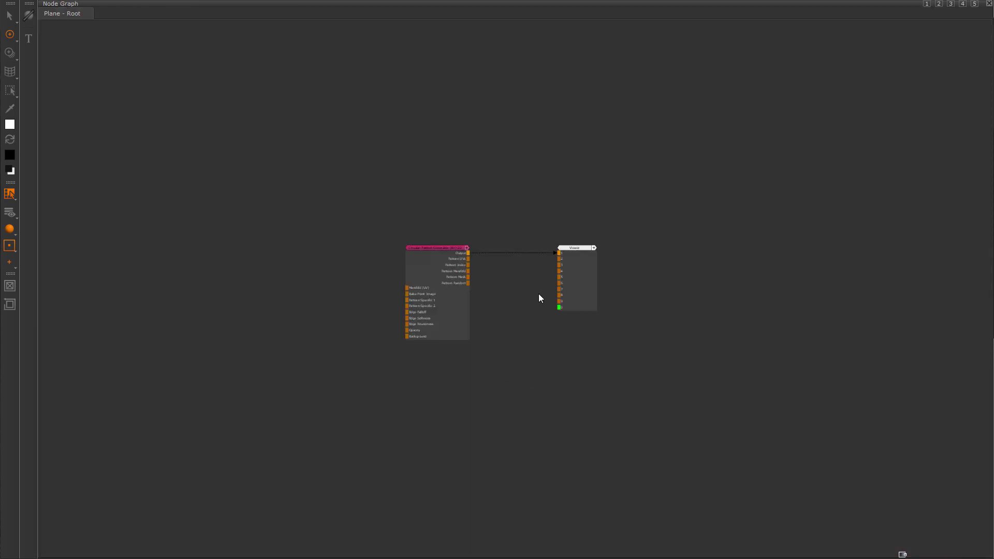
pyautogui.scroll(5, 503, 317)
pyautogui.scroll(3, 594, 209)
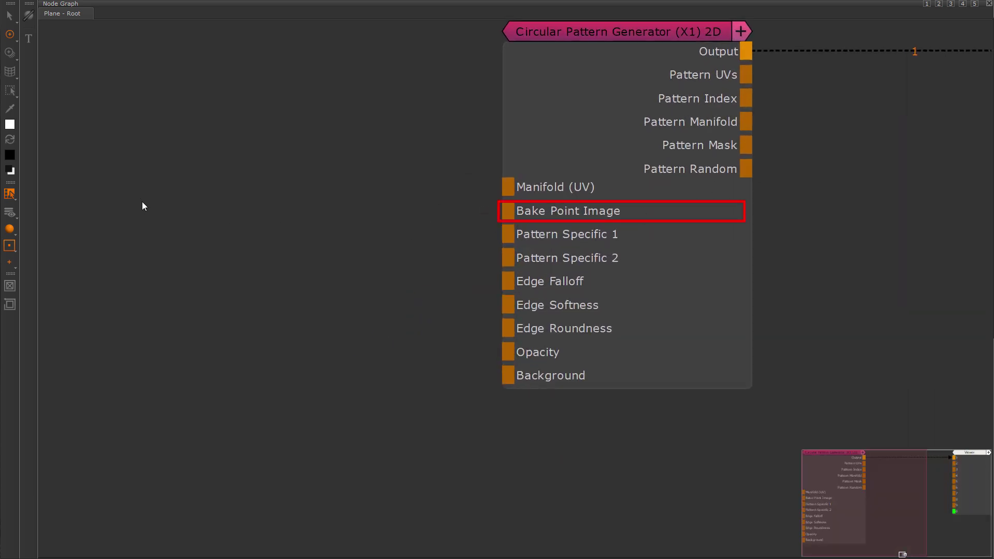
pyautogui.press('Tab')
pyautogui.write('clo')
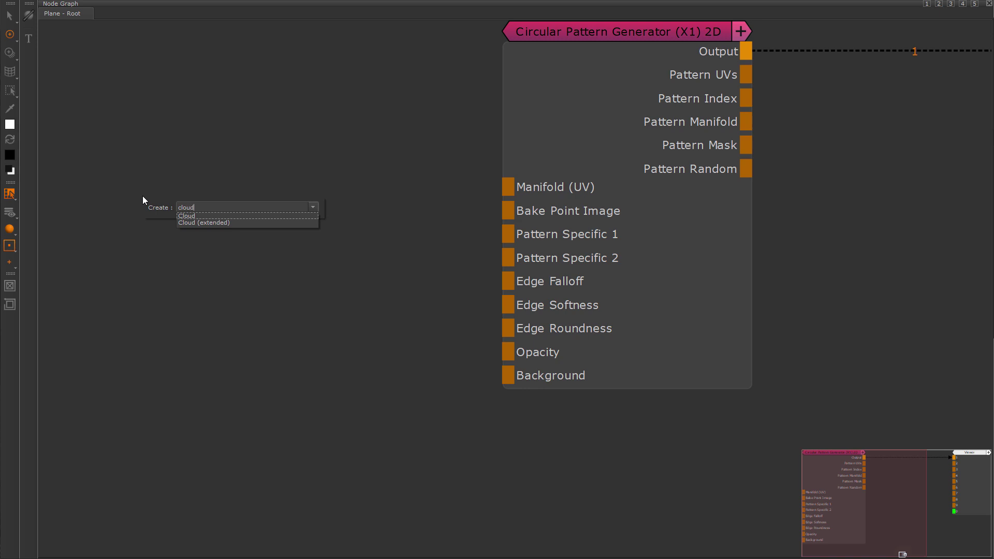
pyautogui.write('ud')
pyautogui.press('Down')
pyautogui.press('Return')
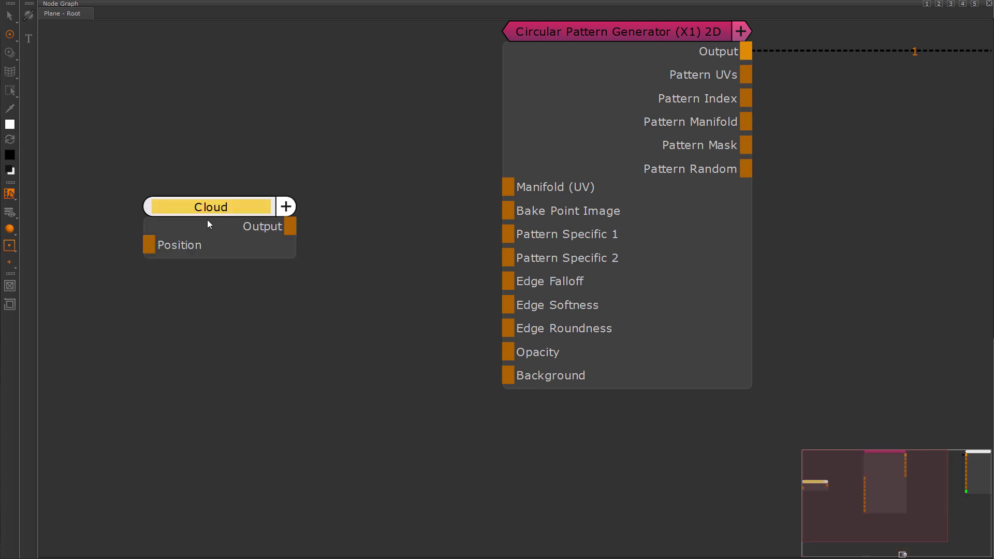
pyautogui.moveTo(236, 219); pyautogui.dragTo(141, 217)
# Step: Add a 2048 x 2048, 8bit Bake Point after the Cloud node and connect its output to the pattern generator's Bake Point Image input
pyautogui.press('Tab')
pyautogui.write('bake')
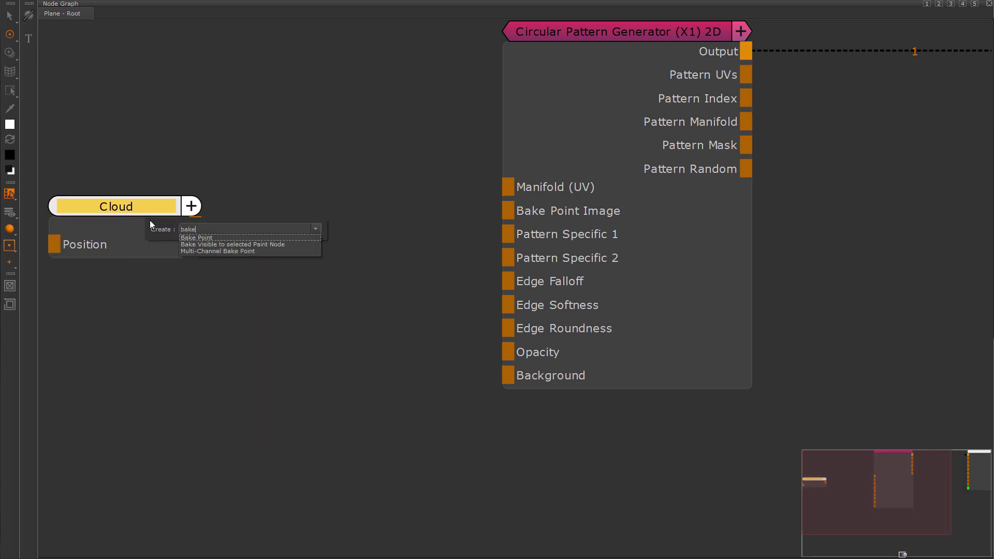
pyautogui.press('Down')
pyautogui.press('Return')
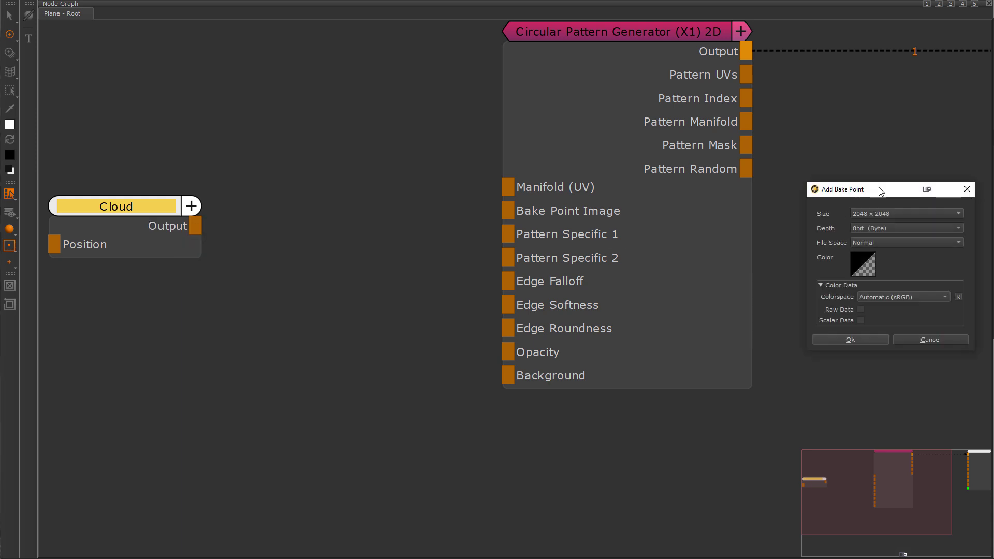
pyautogui.moveTo(881, 190); pyautogui.dragTo(389, 172)
pyautogui.click(382, 333)
pyautogui.moveTo(487, 220); pyautogui.dragTo(517, 211)
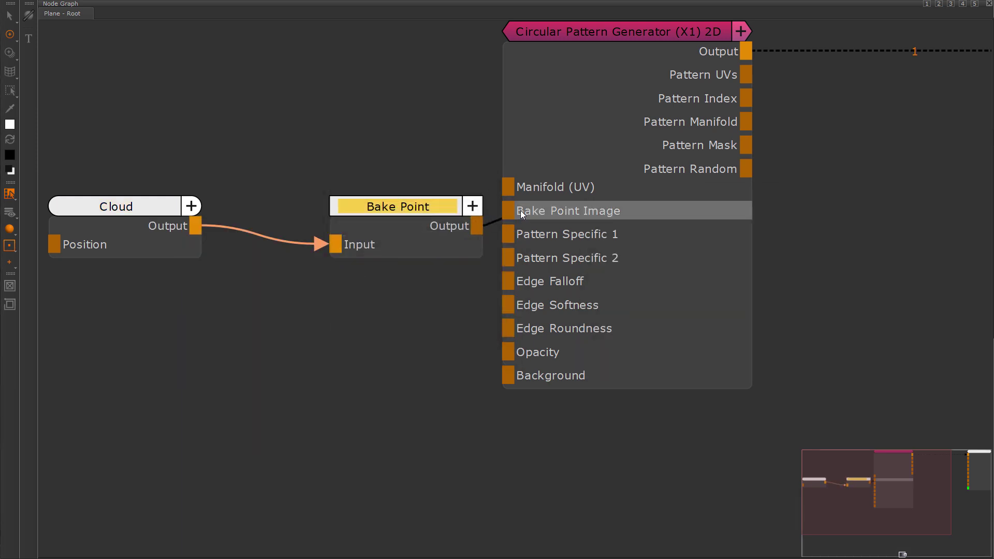
# Step: Bring the baked cloud into the Circular Pattern Generator's input image map with Reload Paint
pyautogui.doubleClick(425, 215)
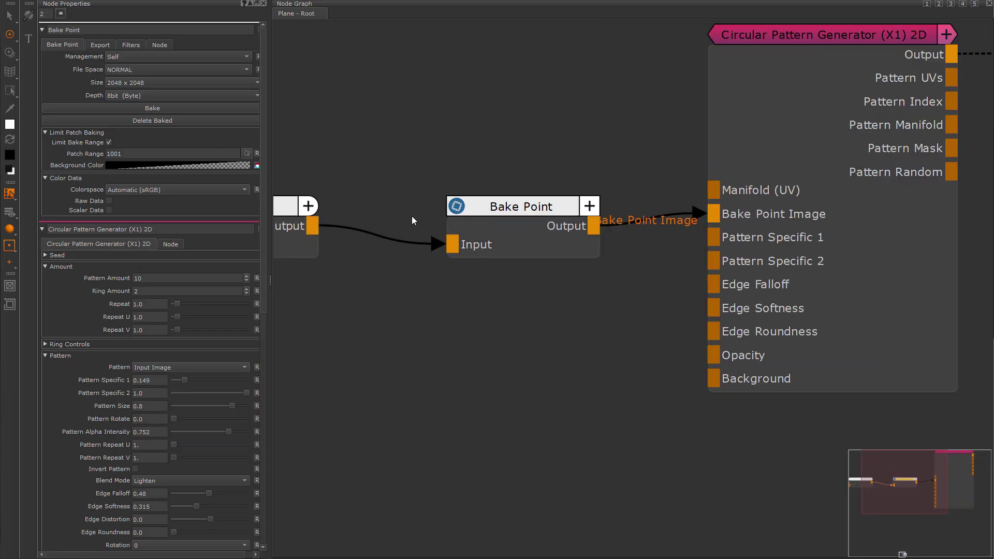
pyautogui.click(756, 110)
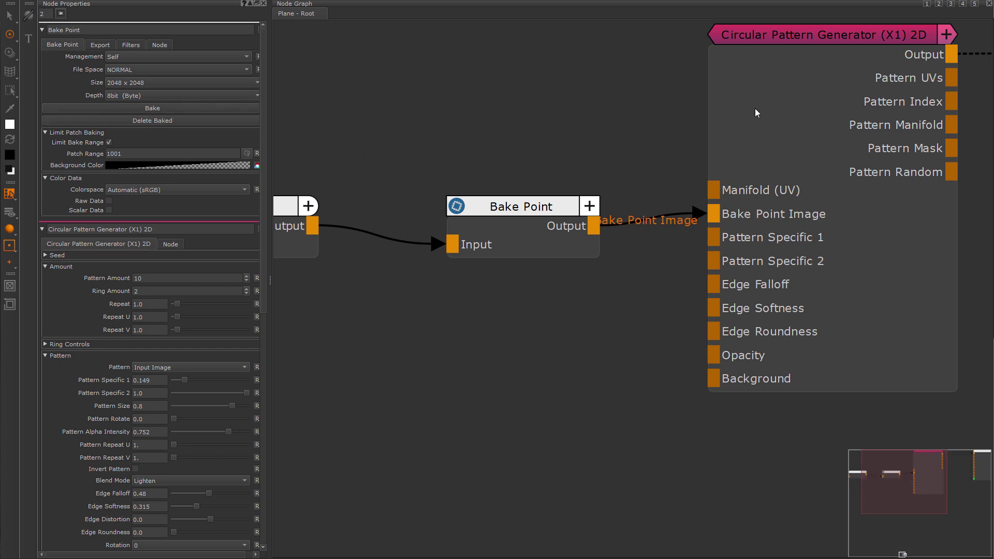
pyautogui.rightClick(380, 64)
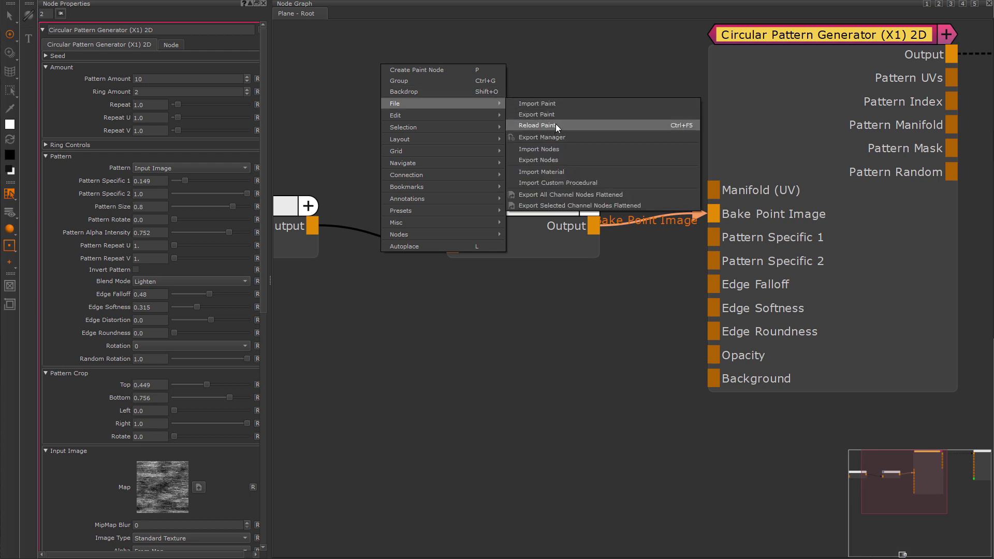
pyautogui.click(555, 125)
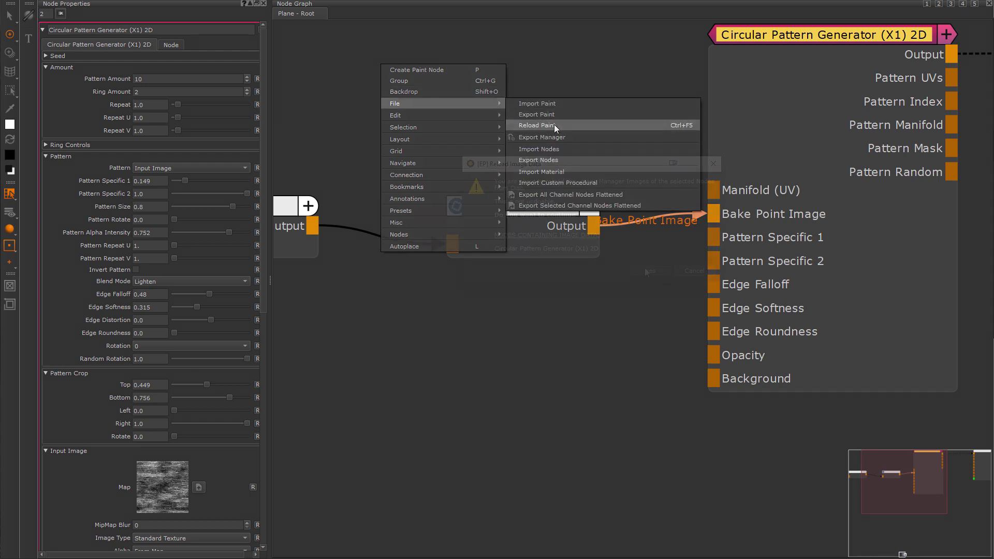
pyautogui.click(650, 271)
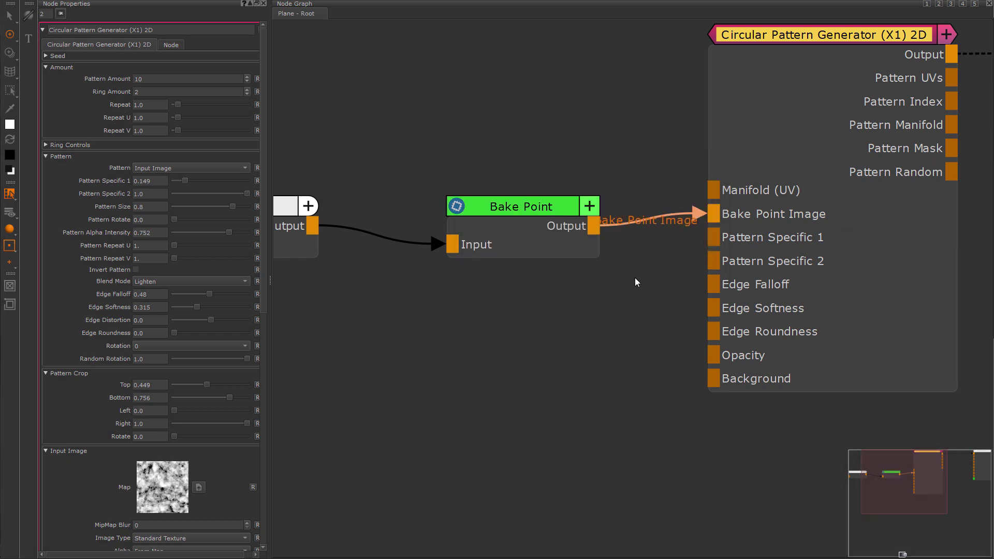
# Step: Restore the viewport and examine the baked cloud texture on the pattern tiles alongside the Bake Point connection
pyautogui.hotkey('ctrl', 'space')
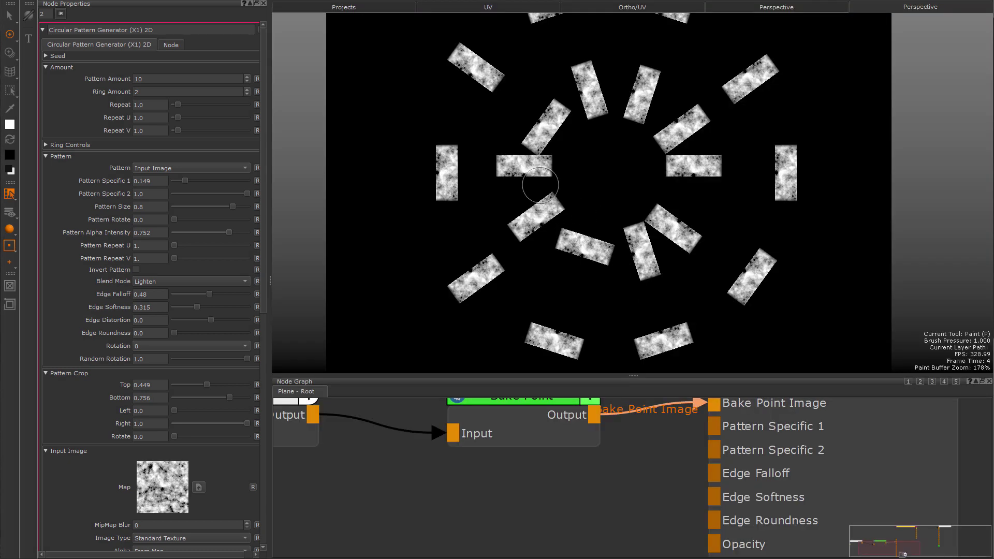
pyautogui.keyDown('alt'); pyautogui.moveTo(540, 180); pyautogui.dragTo(571, 243, button='right'); pyautogui.keyUp('alt')
pyautogui.moveTo(571, 242)
pyautogui.keyDown('alt'); pyautogui.mouseDown(button='middle')
pyautogui.moveTo(720, 186)
pyautogui.moveTo(921, 173)
pyautogui.mouseUp(button='middle'); pyautogui.keyUp('alt')
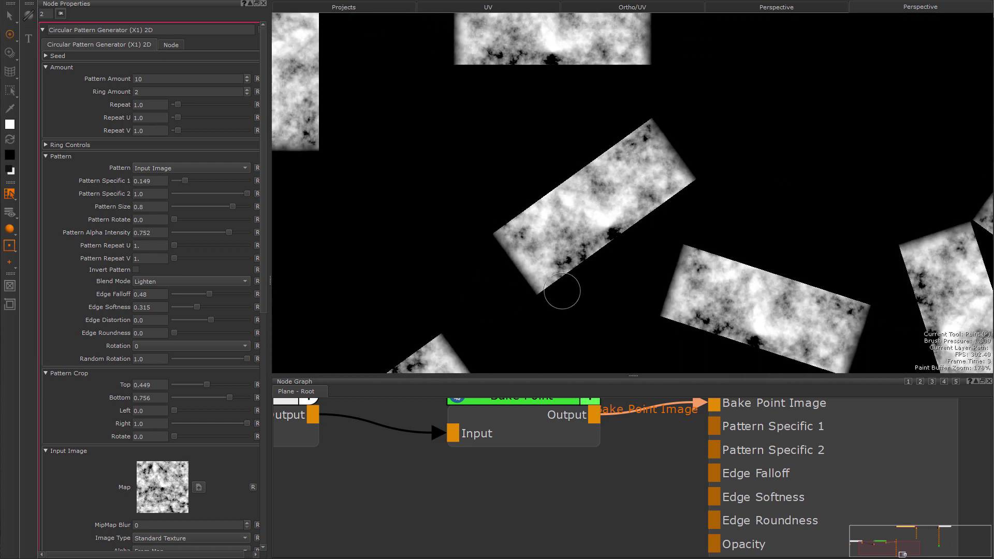
pyautogui.moveTo(474, 481); pyautogui.dragTo(530, 531, button='middle')
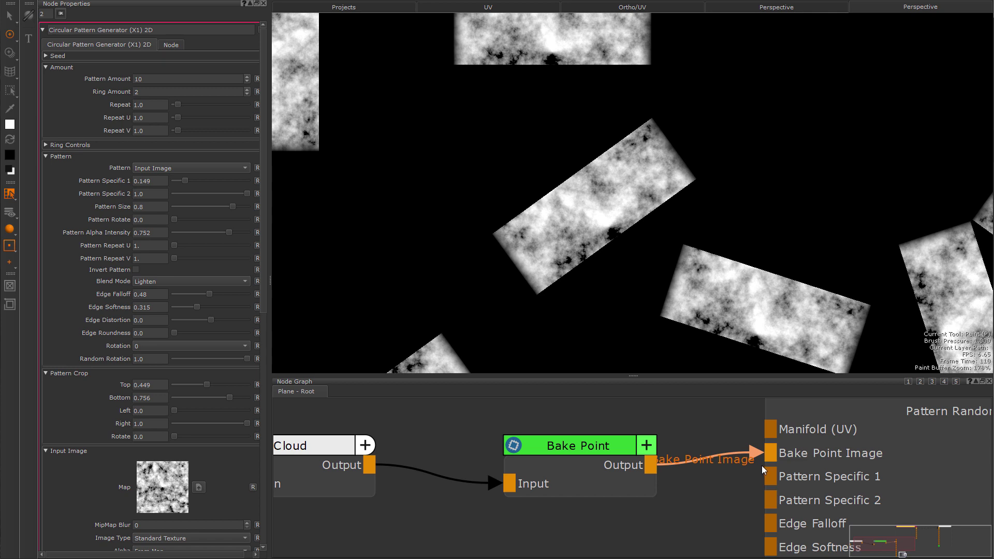
pyautogui.hotkey('ctrl', 'F5')
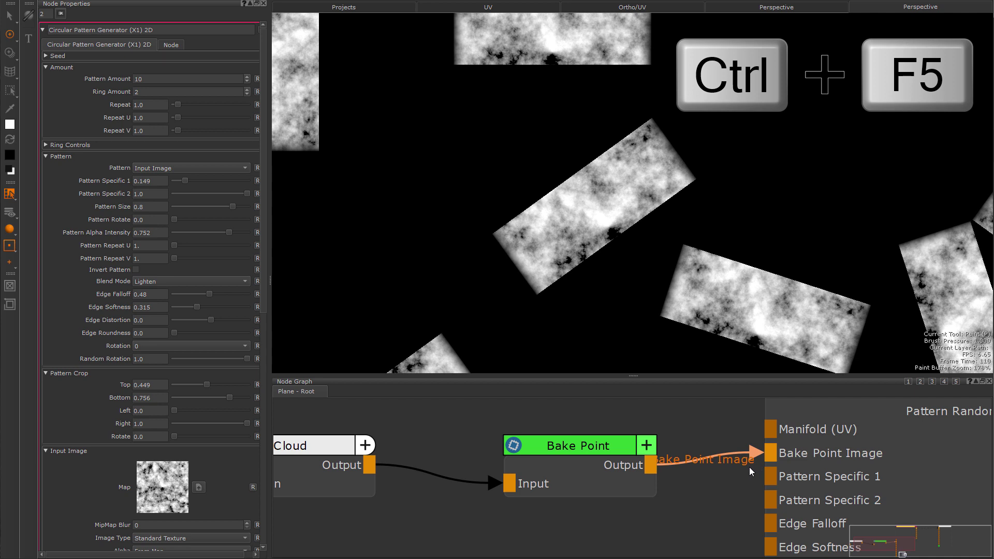
# Step: Set Pattern Crop Top to 0.0 and Bottom to 1.0, and try MipMap Blur at 8 before returning it to 0
pyautogui.scroll(-3, 750, 467)
pyautogui.moveTo(206, 385); pyautogui.dragTo(249, 397)
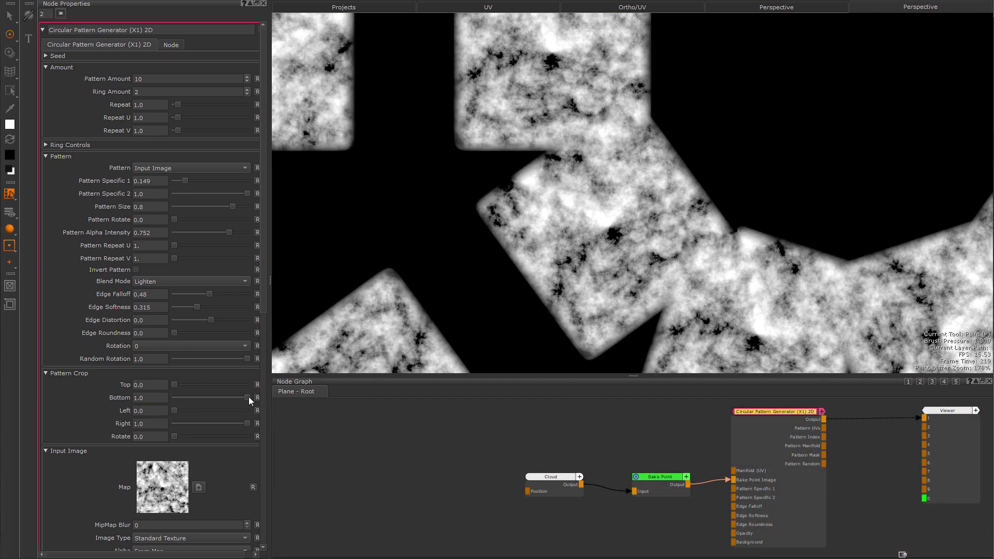
pyautogui.moveTo(266, 275); pyautogui.dragTo(247, 361)
pyautogui.scroll(9, 250, 363)
pyautogui.scroll(-9, 249, 365)
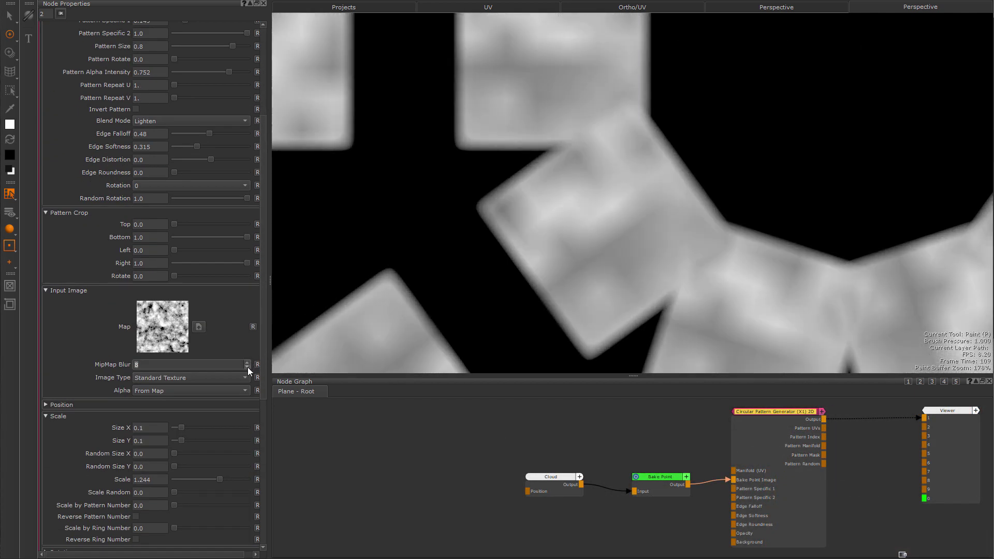
# Step: Try the input image Alpha as Alpha is Luminance and Alpha is Inverse Luminance, and settle on White
pyautogui.click(190, 393)
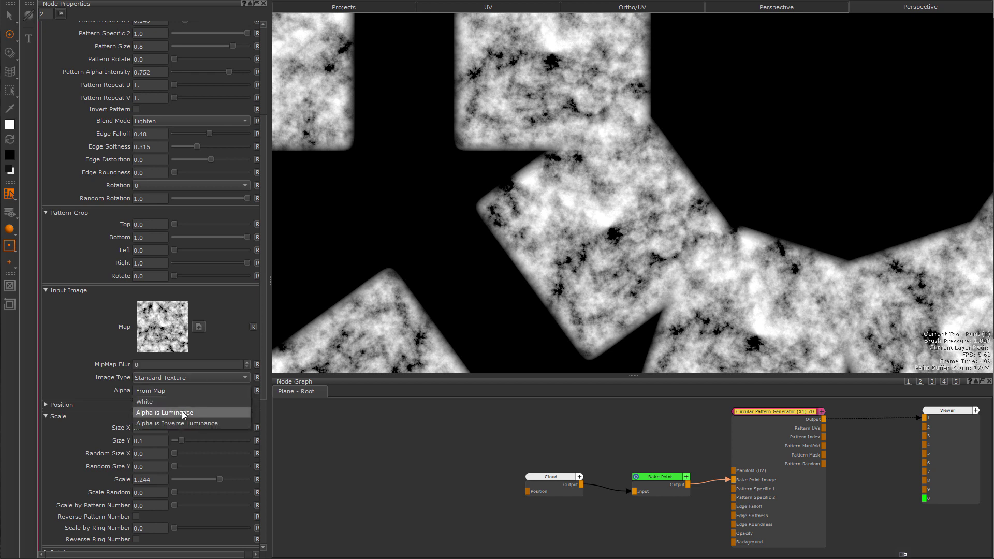
pyautogui.click(182, 411)
pyautogui.click(185, 393)
pyautogui.click(187, 403)
pyautogui.click(187, 390)
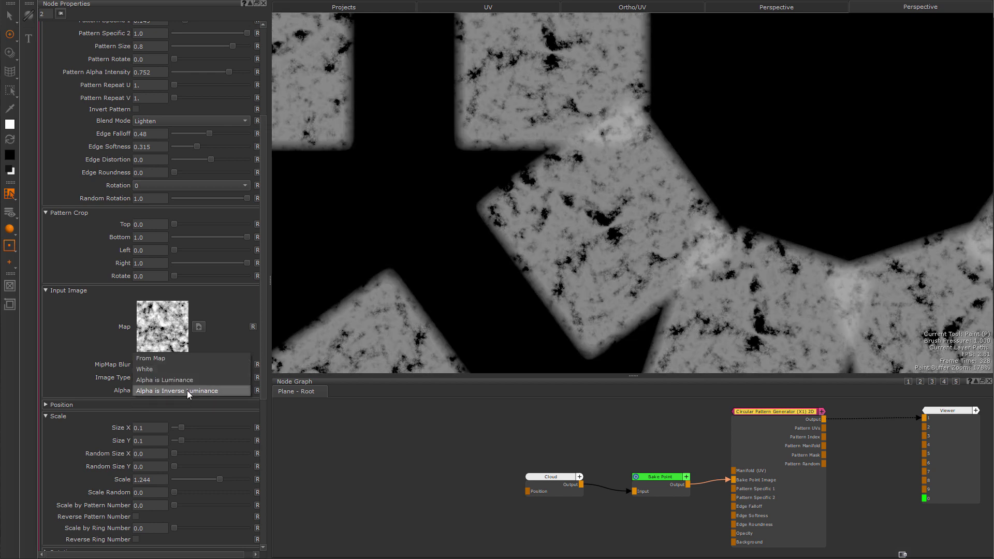
pyautogui.click(180, 371)
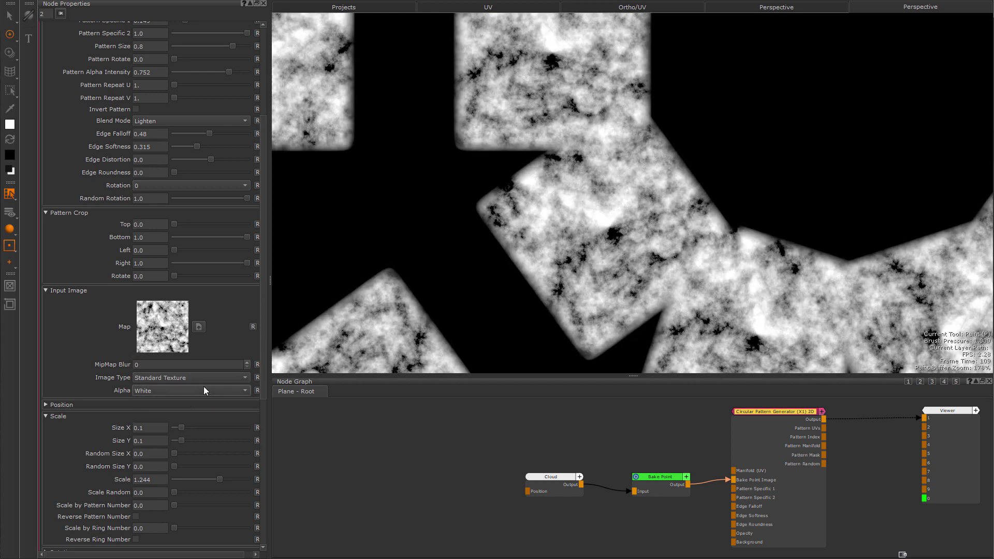
# Step: Set the Tiled (Extended) node's Image Type to Direct X Normal Map (Mari Default) and raise its Rotate value gradually past 90
pyautogui.click(199, 378)
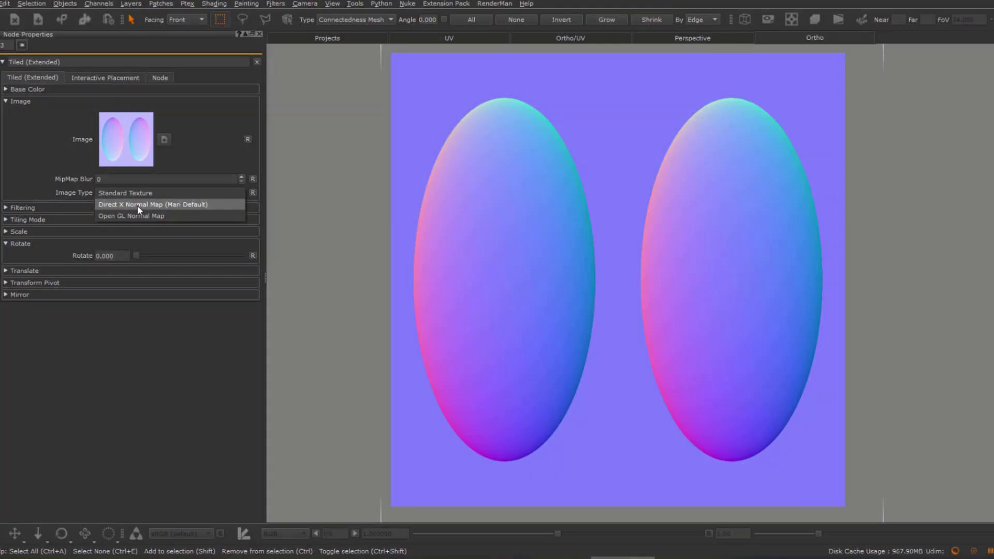
pyautogui.click(138, 207)
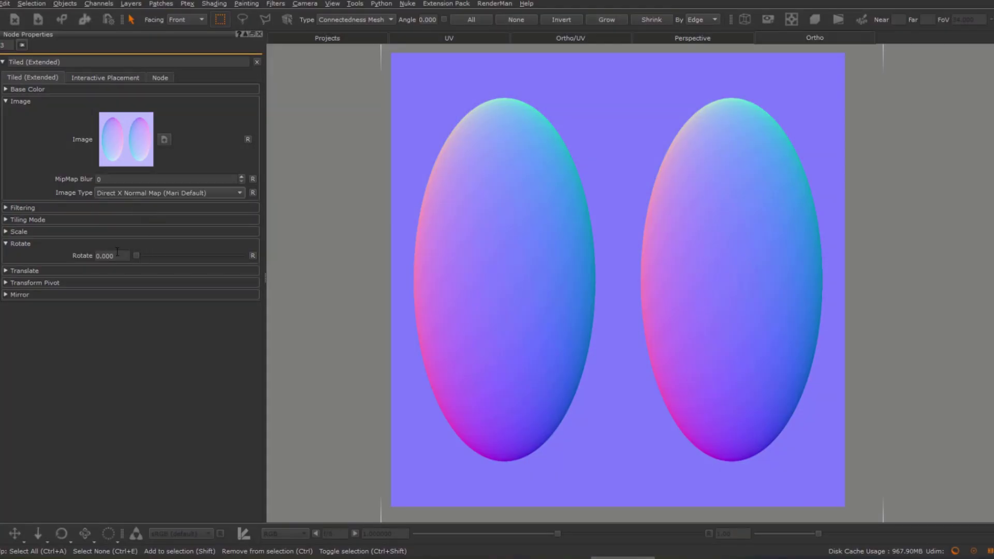
pyautogui.click(98, 255)
pyautogui.press('Up')
pyautogui.press('Up')
pyautogui.press('Up')
pyautogui.press('Up')
pyautogui.press('Up')
pyautogui.press('Up')
pyautogui.press('Up')
pyautogui.press('Up')
pyautogui.press('Up')
pyautogui.press('Up')
pyautogui.press('Up')
pyautogui.press('Up')
pyautogui.press('Up')
pyautogui.press('Up')
pyautogui.press('Up')
pyautogui.press('Up')
pyautogui.press('Up')
pyautogui.press('Up')
pyautogui.press('Up')
pyautogui.press('Up')
pyautogui.press('Up')
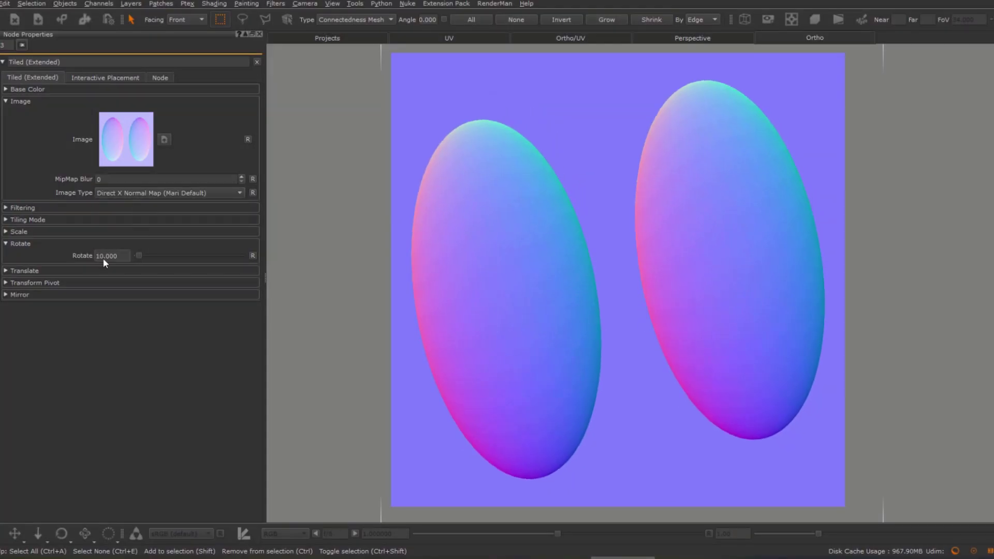
pyautogui.press('Up')
pyautogui.press('Up')
pyautogui.press('Up')
pyautogui.press('Up')
pyautogui.press('Up')
pyautogui.press('Up')
pyautogui.press('Up')
pyautogui.press('Up')
pyautogui.press('Up')
pyautogui.press('Up')
pyautogui.press('Up')
pyautogui.press('Up')
pyautogui.press('Up')
pyautogui.press('Up')
pyautogui.press('Up')
pyautogui.press('Up')
pyautogui.press('Up')
pyautogui.press('Up')
pyautogui.press('Up')
pyautogui.press('Up')
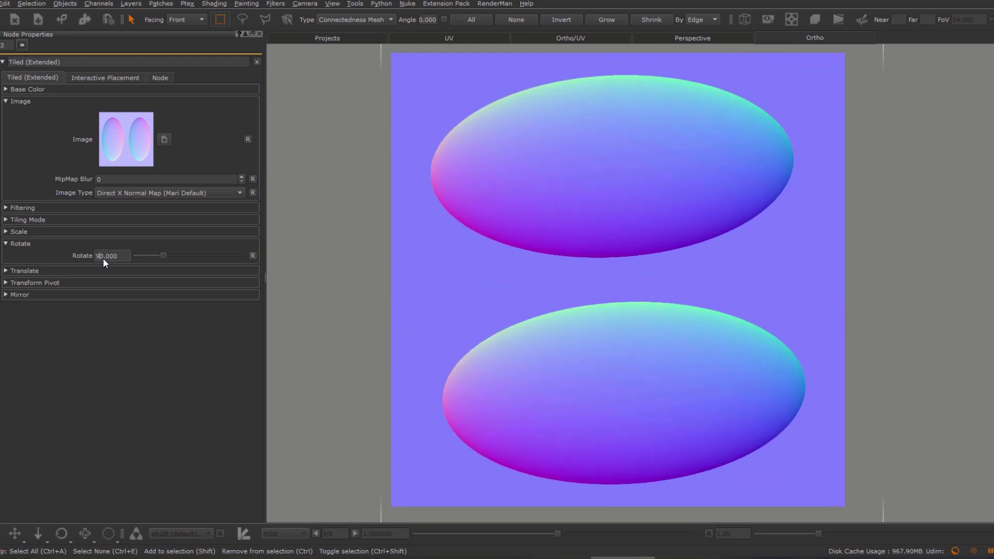
pyautogui.press('Up')
pyautogui.press('Up')
pyautogui.press('Up')
pyautogui.press('Up')
pyautogui.press('Up')
pyautogui.press('Up')
pyautogui.press('Up')
pyautogui.press('Up')
pyautogui.press('Up')
pyautogui.press('Up')
pyautogui.press('Up')
pyautogui.press('Up')
pyautogui.press('Up')
pyautogui.press('Up')
pyautogui.press('Up')
pyautogui.press('Up')
pyautogui.press('Up')
pyautogui.press('Up')
pyautogui.press('Up')
pyautogui.press('Up')
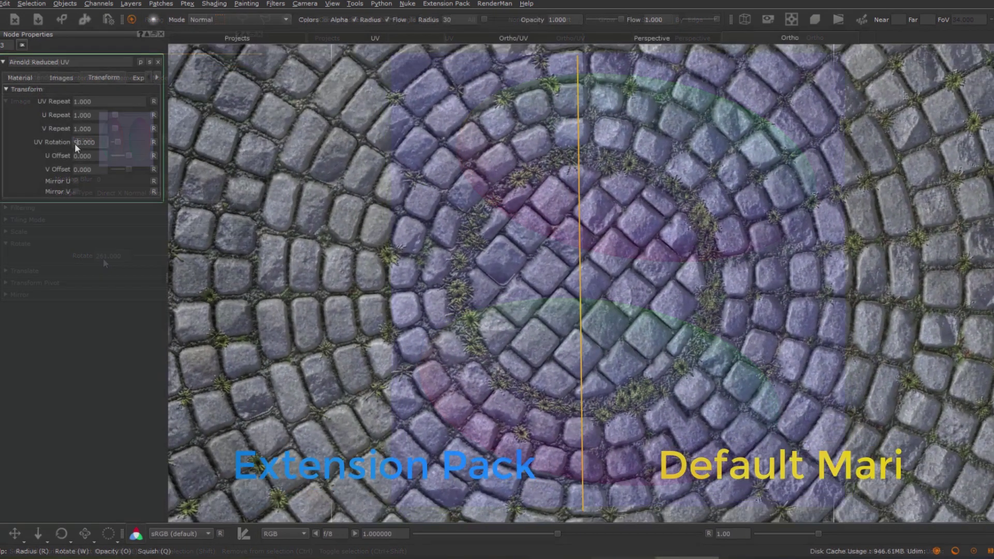
# Step: Raise the UV Rotation of the Arnold Reduced UV node gradually past 143 to compare Extension Pack with Default Mari
pyautogui.press('Up')
pyautogui.press('Up')
pyautogui.press('Up')
pyautogui.press('Up')
pyautogui.press('Up')
pyautogui.press('Up')
pyautogui.press('Up')
pyautogui.press('Up')
pyautogui.press('Up')
pyautogui.press('Up')
pyautogui.press('Up')
pyautogui.press('Up')
pyautogui.press('Up')
pyautogui.press('Up')
pyautogui.press('Up')
pyautogui.press('Up')
pyautogui.press('Up')
pyautogui.press('Up')
pyautogui.press('Up')
pyautogui.press('Up')
pyautogui.press('Up')
pyautogui.press('Up')
pyautogui.press('Up')
pyautogui.press('Up')
pyautogui.press('Up')
pyautogui.press('Up')
pyautogui.press('Up')
pyautogui.press('Up')
pyautogui.press('Up')
pyautogui.press('Up')
pyautogui.press('Up')
pyautogui.press('Up')
pyautogui.press('Up')
pyautogui.press('Up')
pyautogui.press('Up')
pyautogui.press('Up')
pyautogui.press('Up')
pyautogui.press('Up')
pyautogui.press('Up')
pyautogui.press('Up')
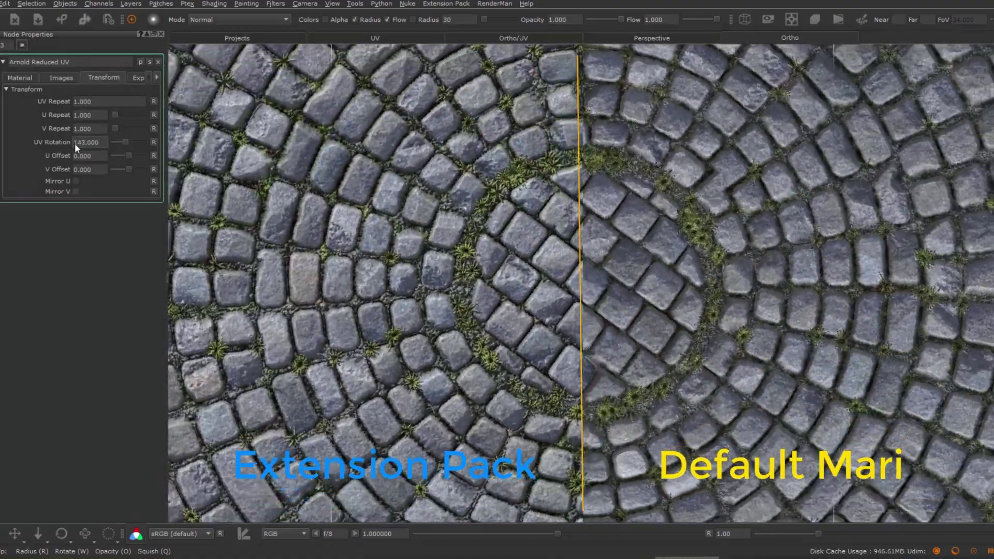
pyautogui.press('Up')
pyautogui.press('Up')
pyautogui.press('Up')
pyautogui.press('Up')
pyautogui.press('Up')
pyautogui.press('Up')
pyautogui.press('Up')
pyautogui.press('Up')
pyautogui.press('Up')
pyautogui.press('Up')
pyautogui.press('Up')
pyautogui.press('Up')
pyautogui.press('Up')
pyautogui.press('Up')
pyautogui.press('Up')
pyautogui.press('Up')
pyautogui.press('Up')
pyautogui.press('Up')
pyautogui.press('Up')
pyautogui.press('Up')
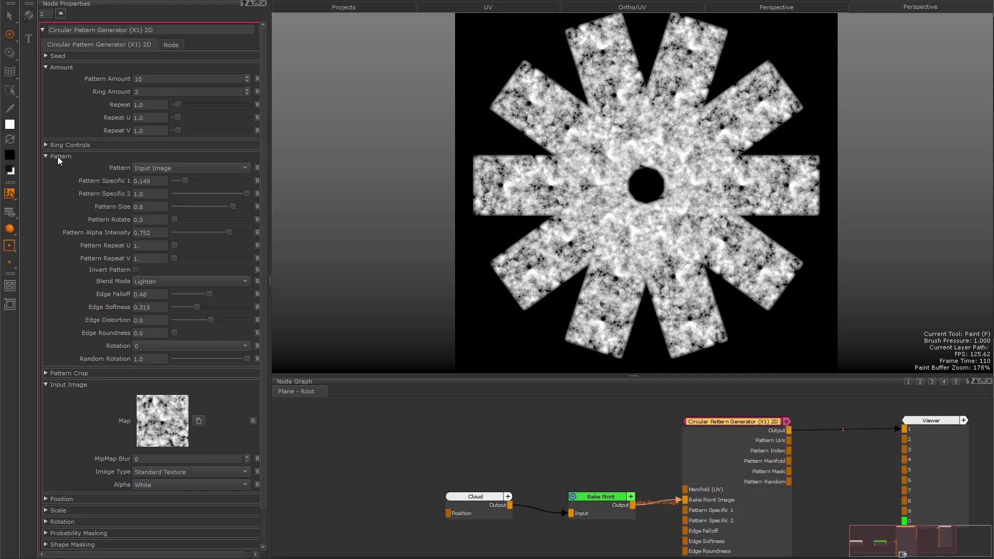
# Step: Collapse the Pattern and Input Image settings, expand Position, and set the Circular Pattern Generator's Radius to 0.547
pyautogui.click(57, 157)
pyautogui.click(72, 179)
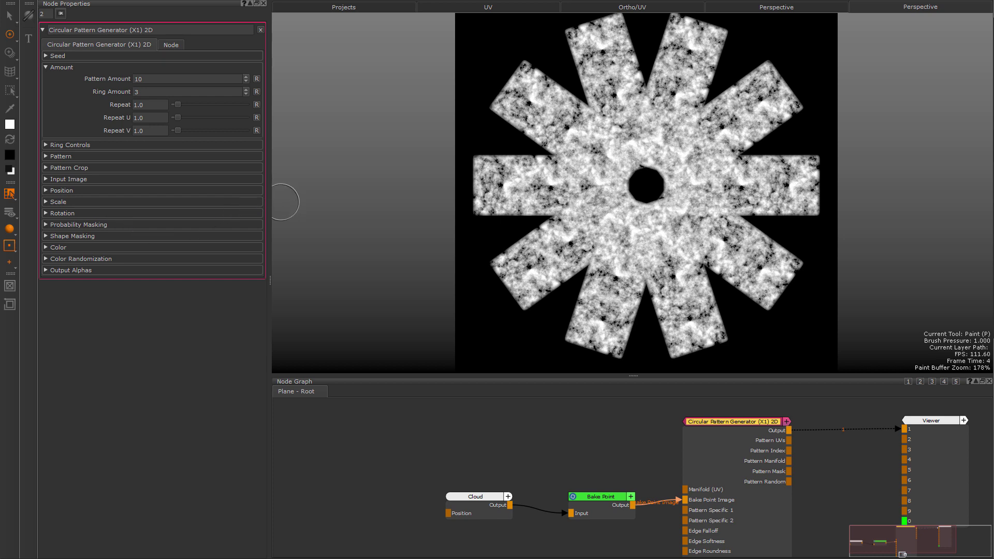
pyautogui.click(67, 190)
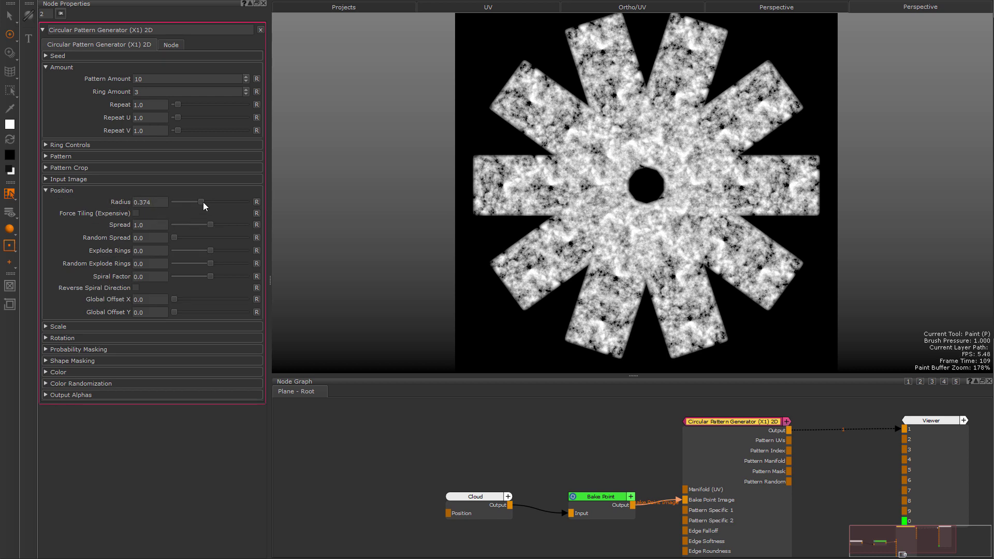
pyautogui.moveTo(203, 202)
pyautogui.mouseDown()
pyautogui.moveTo(231, 200)
pyautogui.moveTo(205, 205)
pyautogui.moveTo(216, 206)
pyautogui.mouseUp()
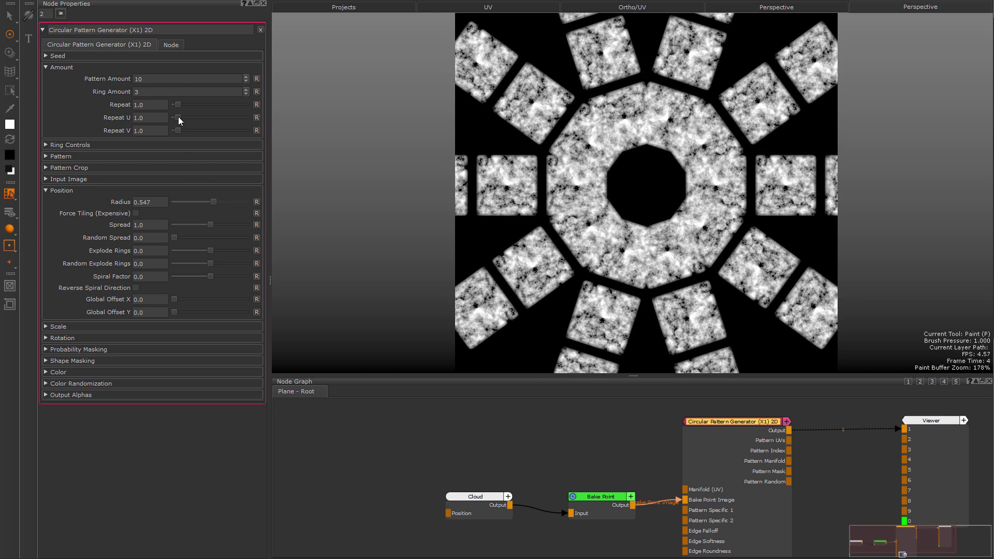
# Step: Set the pattern's overall Repeat to 2.446 and examine up close where the repeats meet
pyautogui.moveTo(178, 104); pyautogui.dragTo(184, 104)
pyautogui.scroll(10, 573, 132)
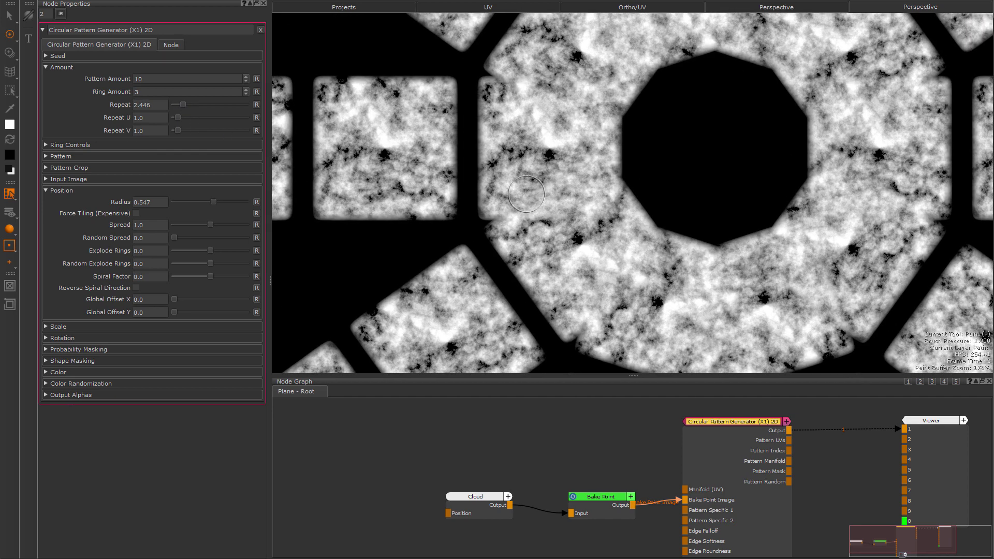
pyautogui.scroll(8, 617, 171)
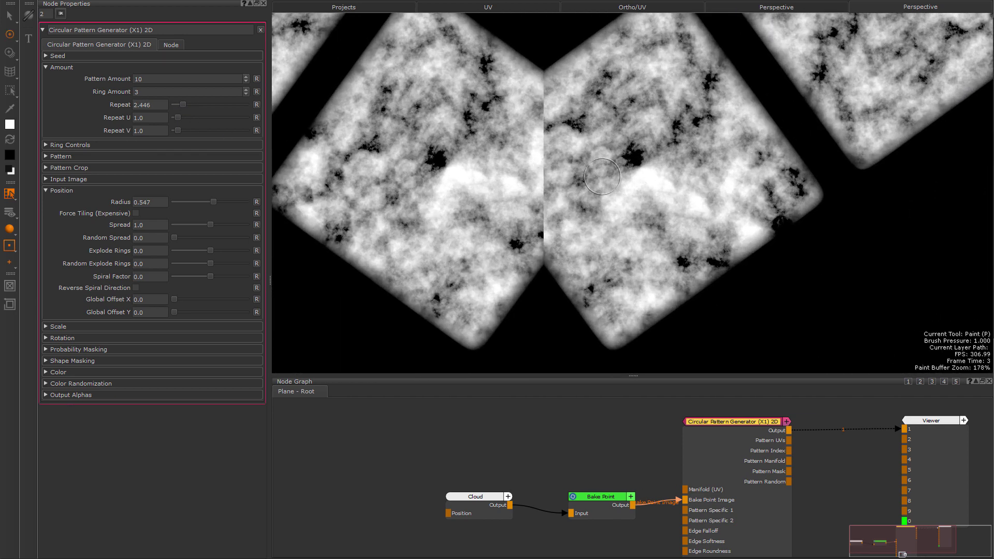
# Step: Set the pattern's Radius to 0.245 and turn on Force Tiling (Expensive)
pyautogui.press('p')
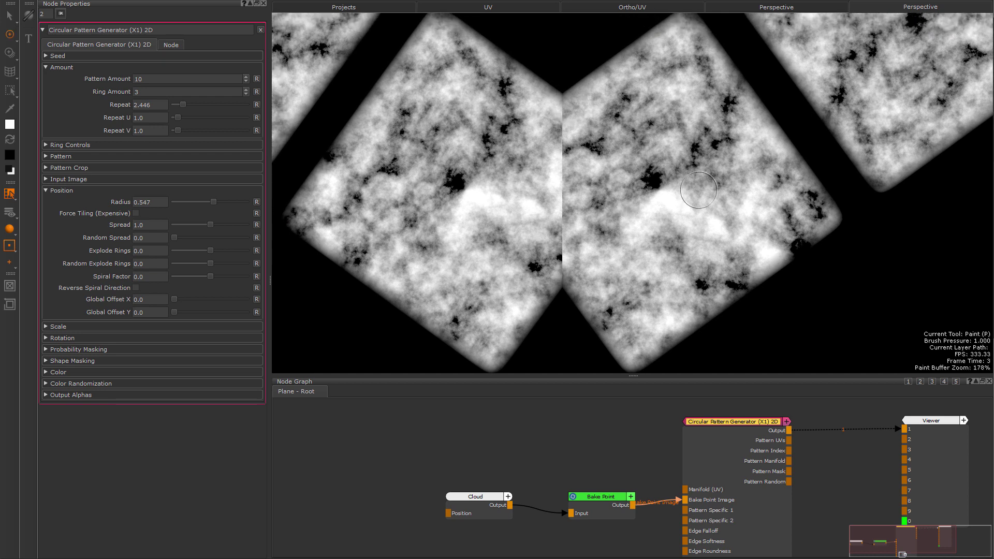
pyautogui.scroll(-10, 698, 190)
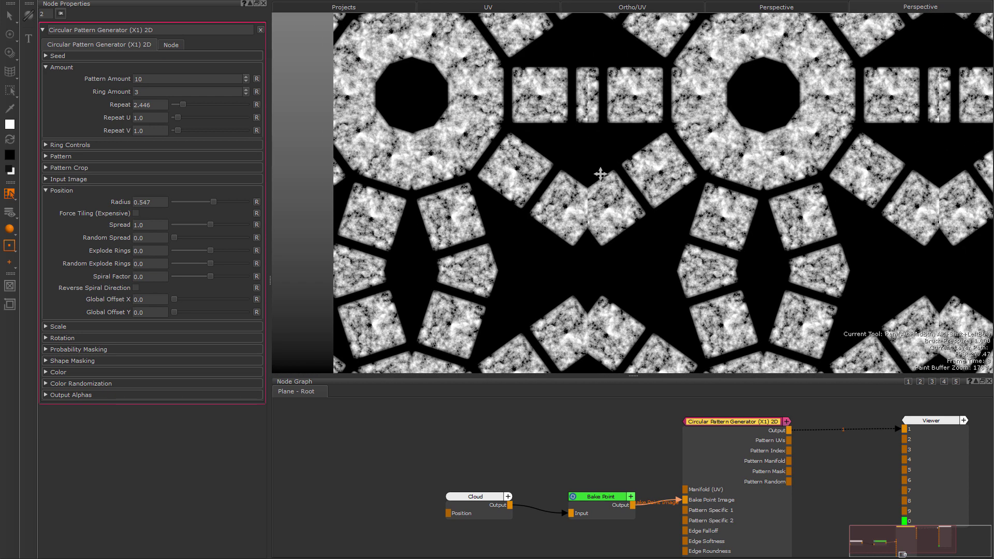
pyautogui.keyDown('alt'); pyautogui.moveTo(600, 174); pyautogui.dragTo(553, 187, button='middle'); pyautogui.keyUp('alt')
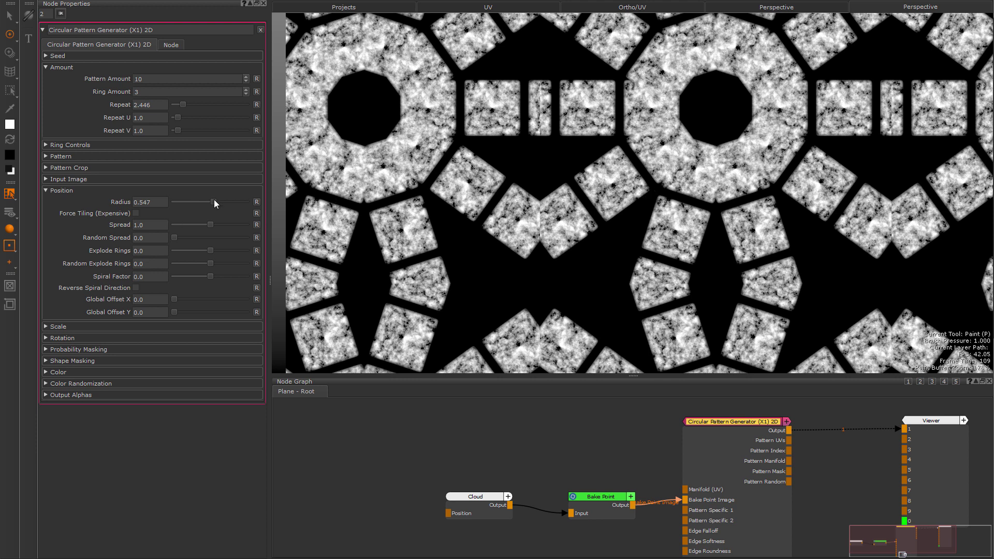
pyautogui.click(137, 213)
pyautogui.moveTo(213, 202); pyautogui.dragTo(188, 204)
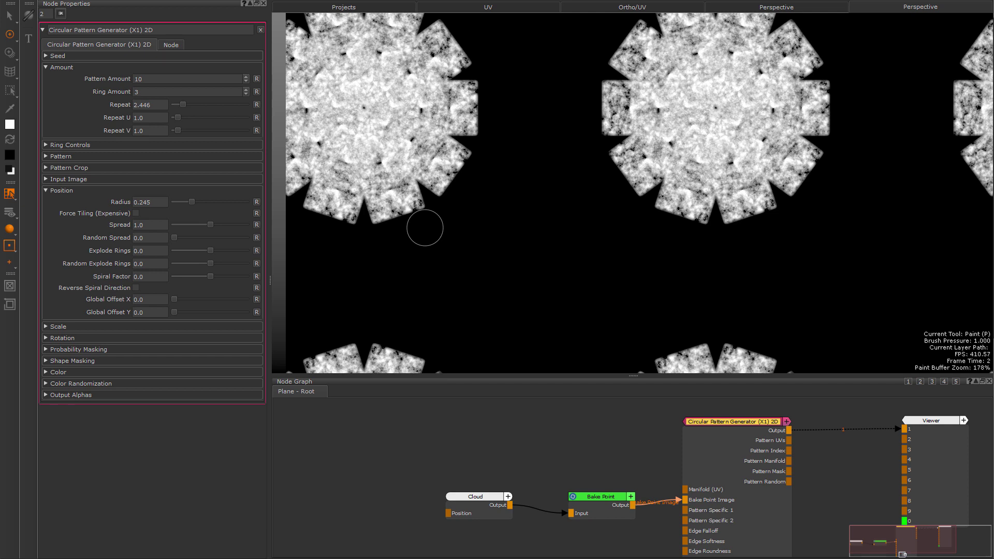
pyautogui.click(136, 213)
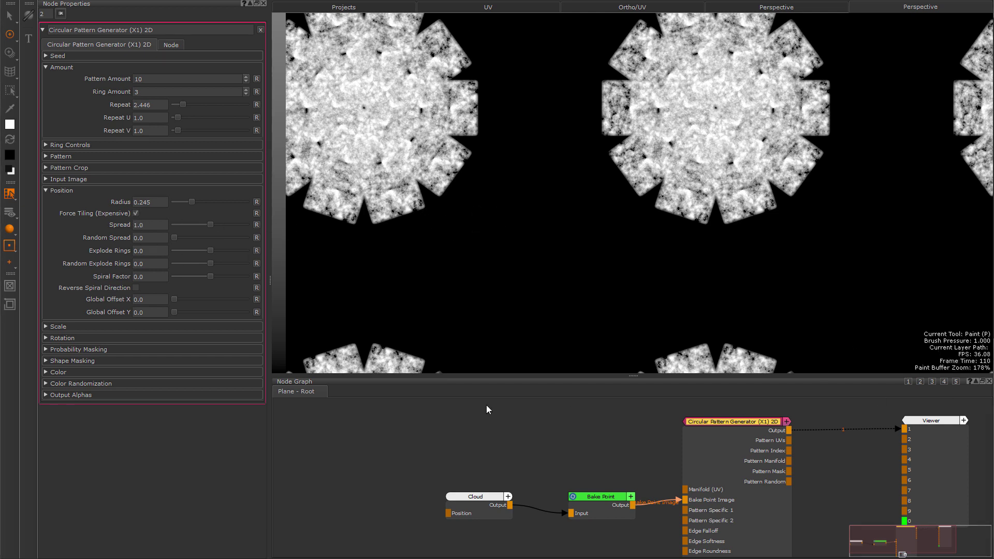
# Step: Try a higher Spread and a Random Spread of 0.626, resetting each to its default
pyautogui.moveTo(210, 224); pyautogui.dragTo(235, 223)
pyautogui.click(257, 224)
pyautogui.moveTo(174, 237); pyautogui.dragTo(216, 232)
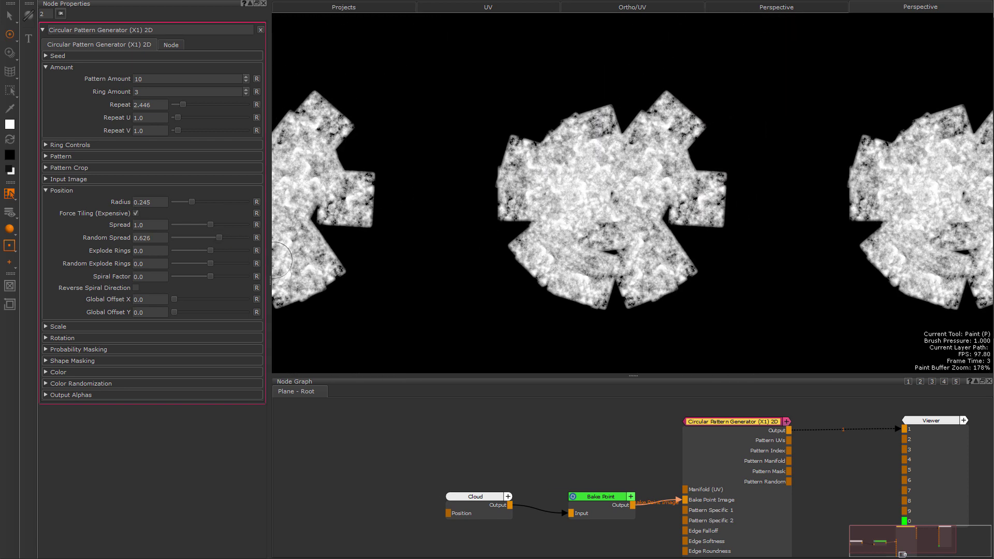
pyautogui.click(256, 237)
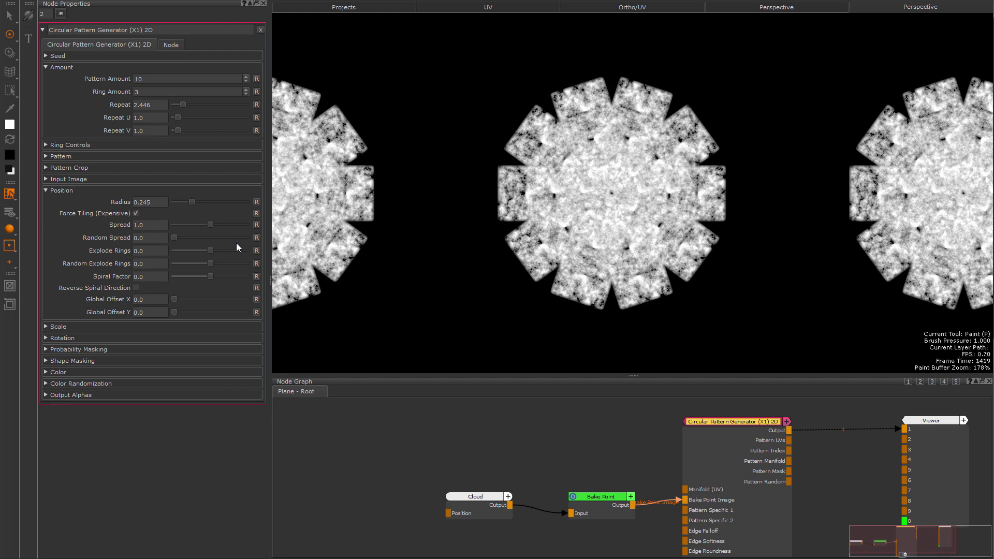
# Step: Try Explode Rings and Random Explode Rings separately, reset both, and raise Explode Rings to 1.0
pyautogui.moveTo(218, 247); pyautogui.dragTo(247, 265)
pyautogui.click(257, 251)
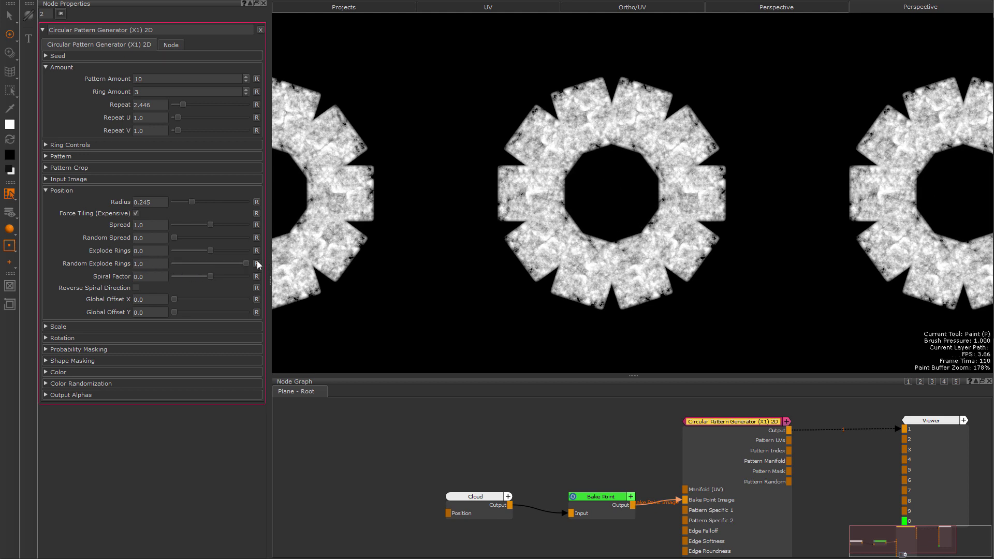
pyautogui.click(257, 264)
pyautogui.moveTo(212, 250)
pyautogui.mouseDown()
pyautogui.moveTo(232, 249)
pyautogui.moveTo(221, 251)
pyautogui.mouseUp()
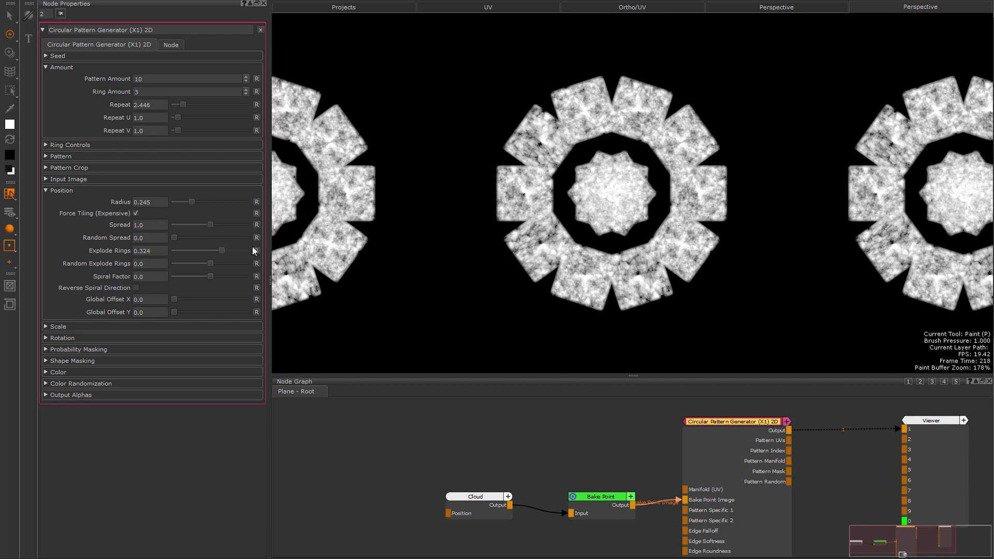
pyautogui.moveTo(226, 250); pyautogui.dragTo(248, 247)
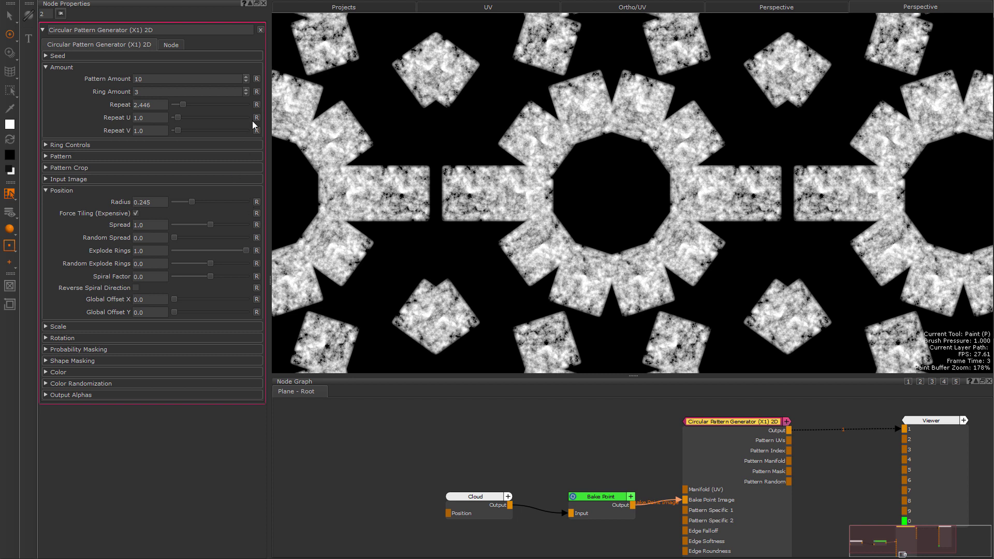
# Step: Expand the Seed settings and raise the Random Seed stepwise to 48
pyautogui.click(63, 55)
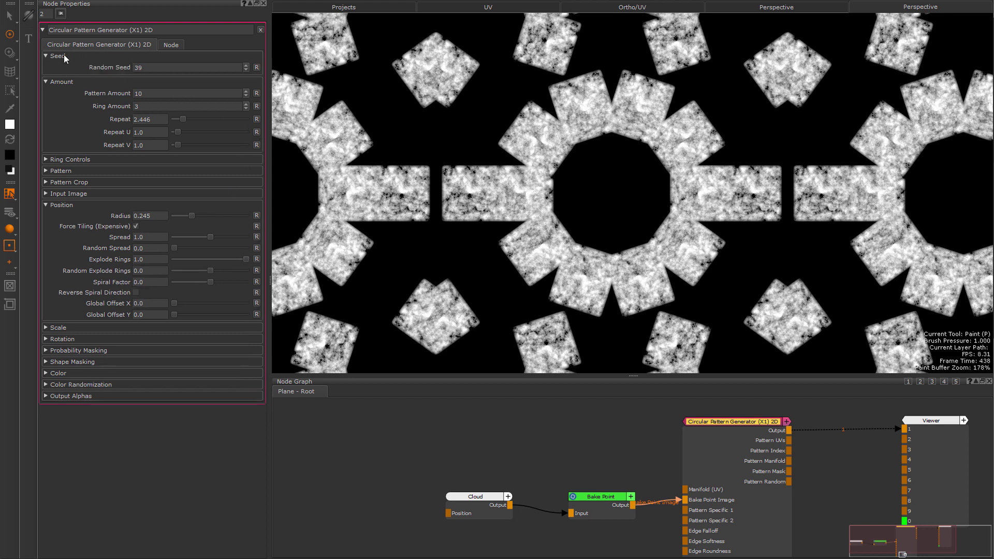
pyautogui.click(246, 64)
pyautogui.click(246, 64)
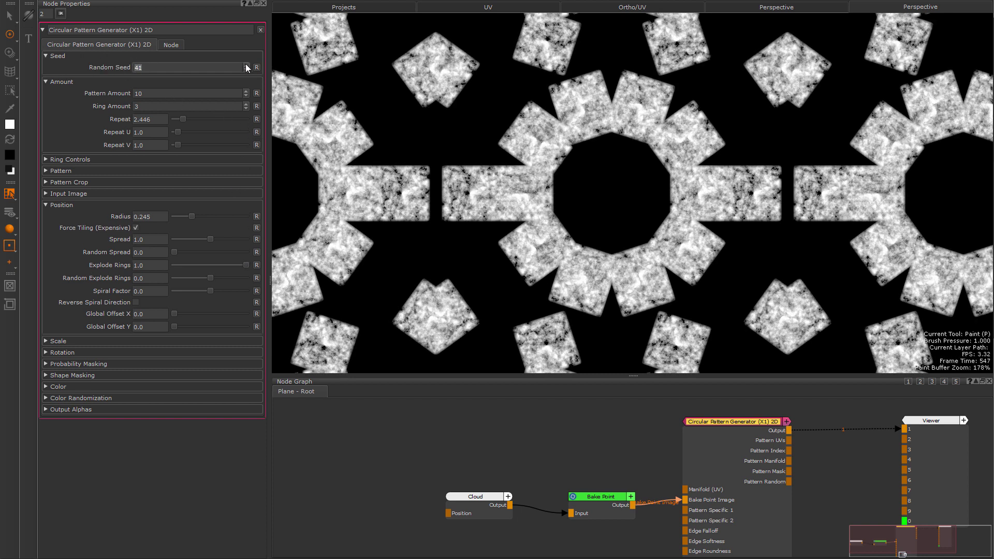
pyautogui.click(246, 65)
pyautogui.click(244, 64)
pyautogui.click(244, 64)
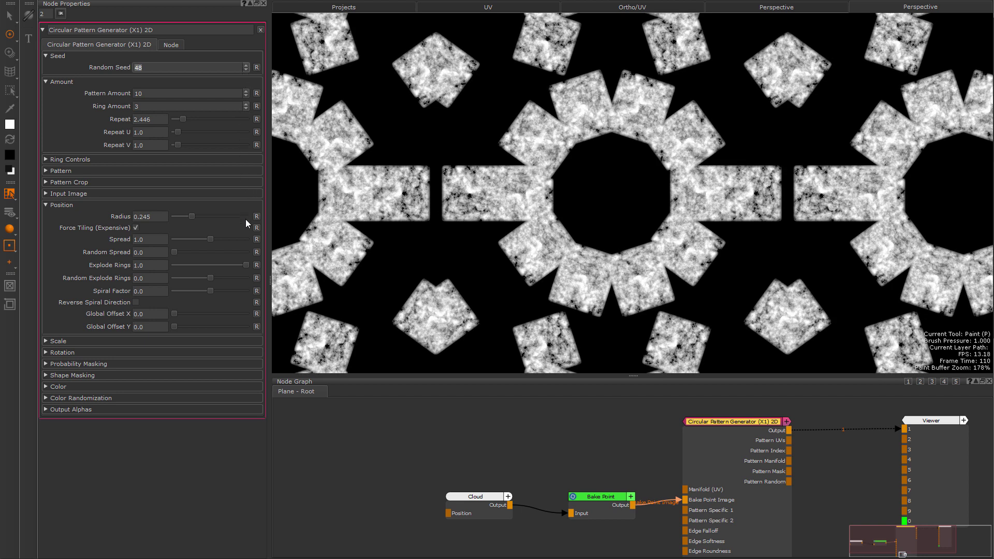
# Step: Reset Explode Rings to its default and set Random Explode Rings to 1.0
pyautogui.click(257, 265)
pyautogui.moveTo(211, 278); pyautogui.dragTo(249, 278)
# Step: Raise the Random Seed stepwise to 62 to compare the randomly exploded ring arrangements
pyautogui.click(244, 64)
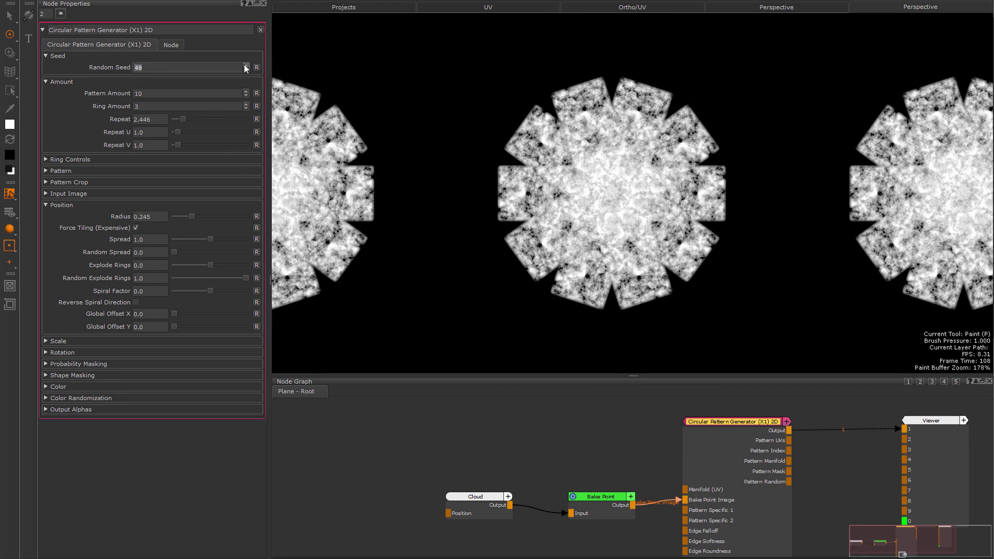
pyautogui.click(244, 64)
pyautogui.click(244, 64)
pyautogui.click(245, 62)
pyautogui.click(245, 64)
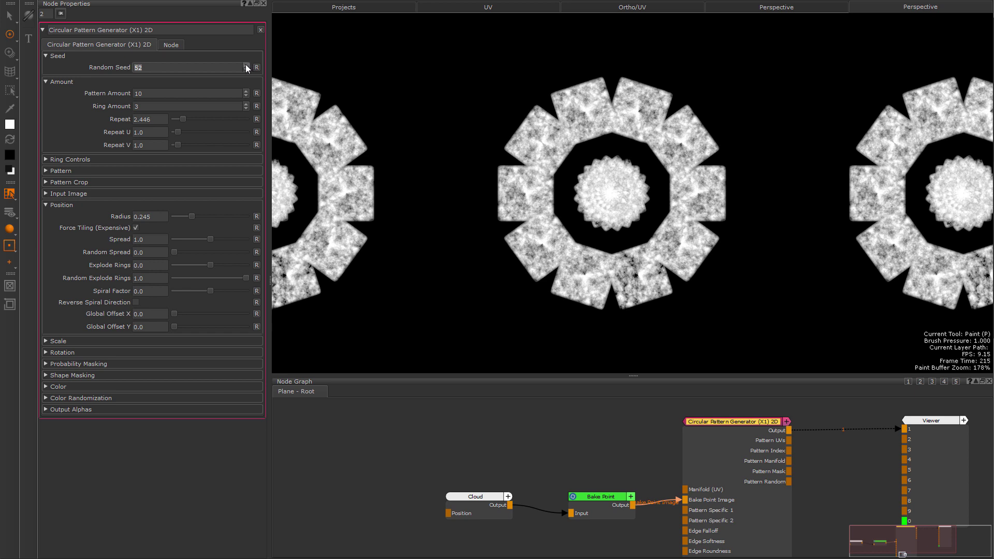
pyautogui.click(245, 64)
pyautogui.click(246, 63)
pyautogui.click(246, 64)
pyautogui.click(244, 63)
pyautogui.click(244, 63)
pyautogui.click(244, 64)
pyautogui.click(244, 64)
pyautogui.click(243, 64)
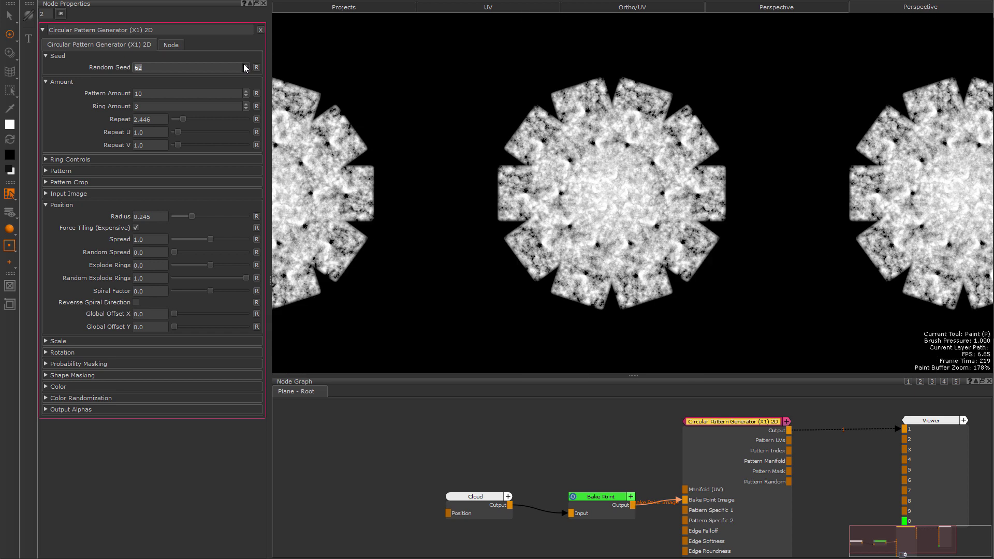
pyautogui.click(244, 64)
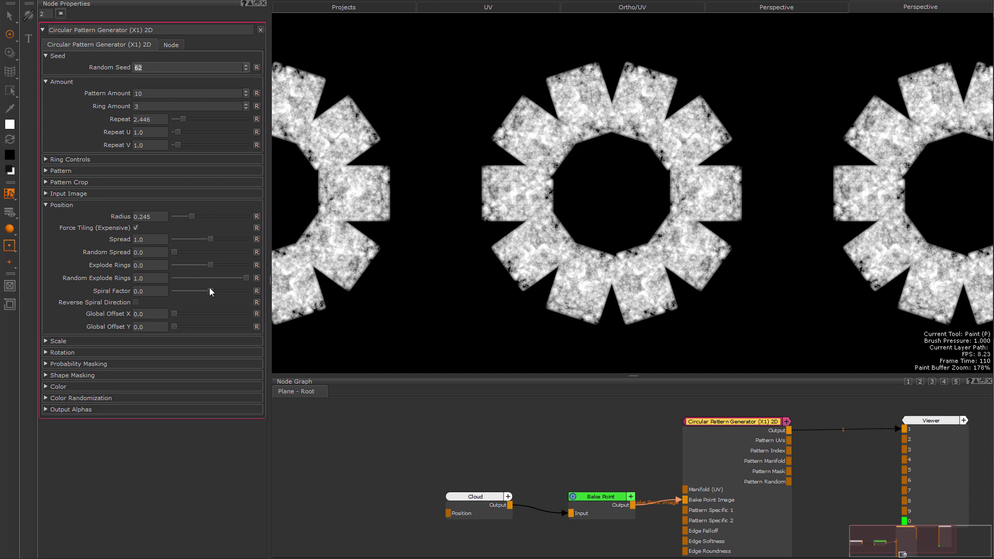
# Step: Set the Spiral Factor to 0.007 and, in the Scale settings, Size X to 0.281 and Random Size X to 0.345
pyautogui.moveTo(210, 291); pyautogui.dragTo(160, 316)
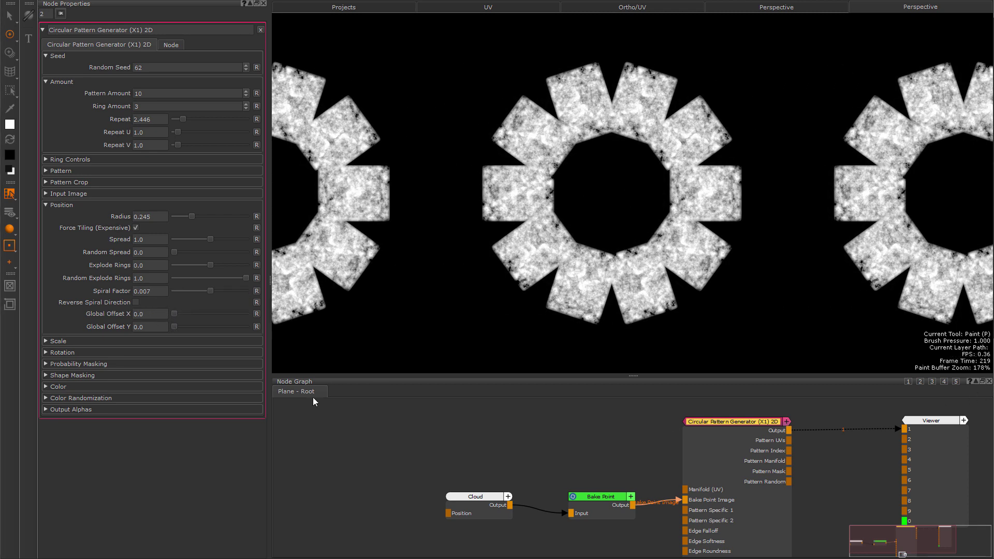
pyautogui.click(63, 340)
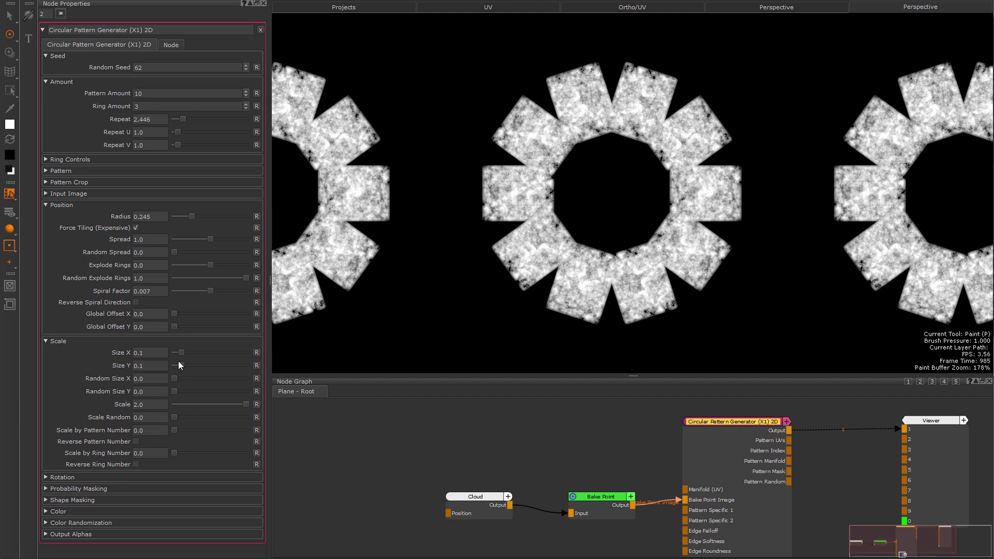
pyautogui.moveTo(182, 353); pyautogui.dragTo(225, 393)
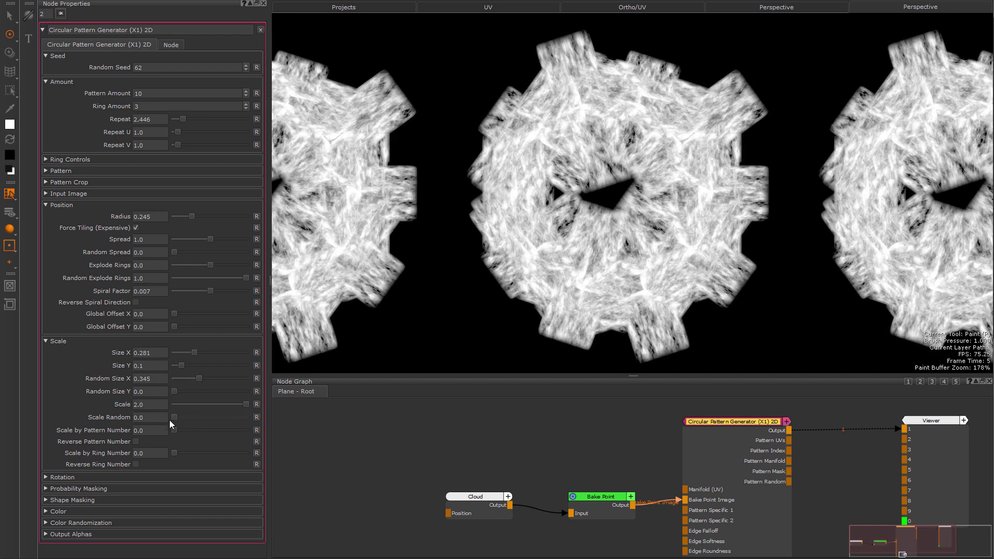
# Step: Set Scale Random to 0.273 and Scale by Pattern Number to 1.0
pyautogui.moveTo(174, 418); pyautogui.dragTo(185, 441)
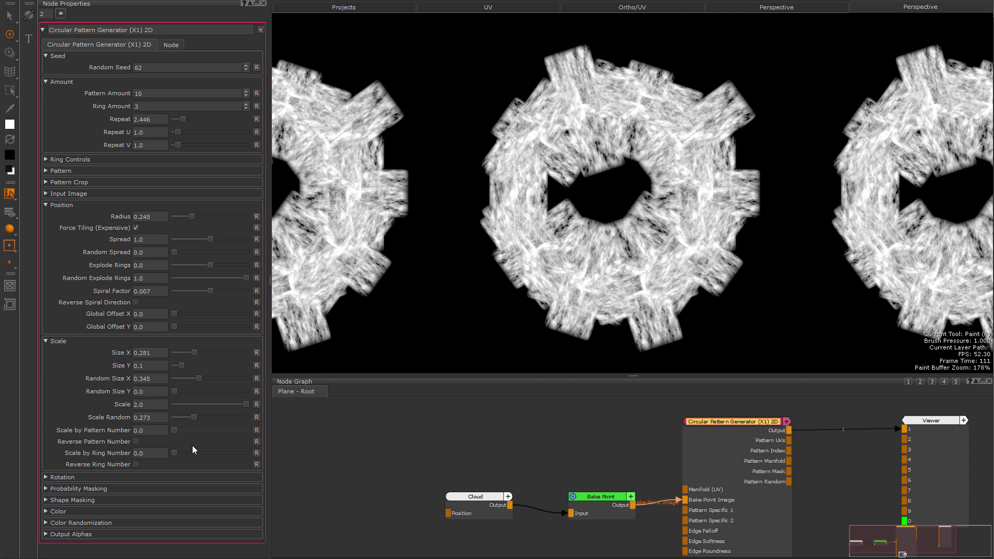
pyautogui.moveTo(177, 429); pyautogui.dragTo(261, 427)
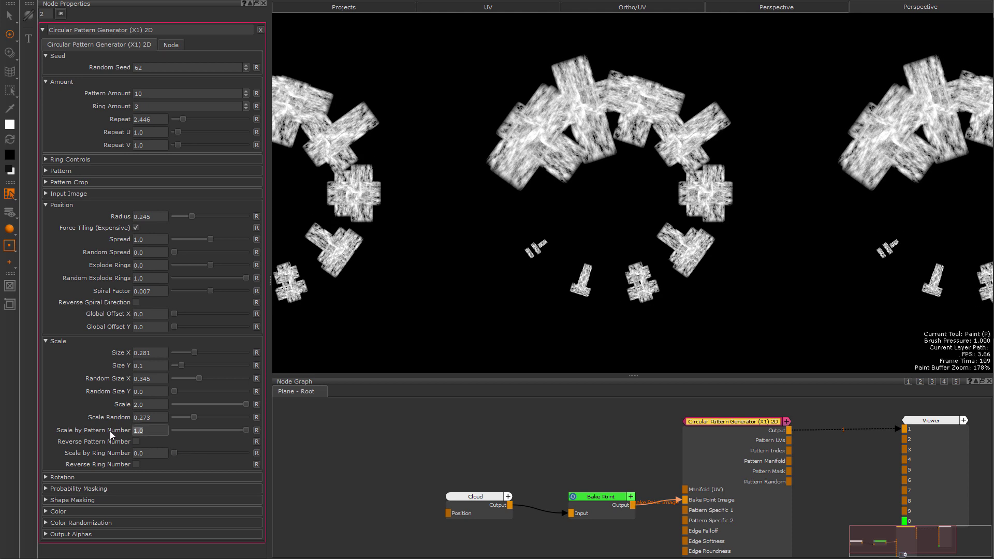
pyautogui.press('Return')
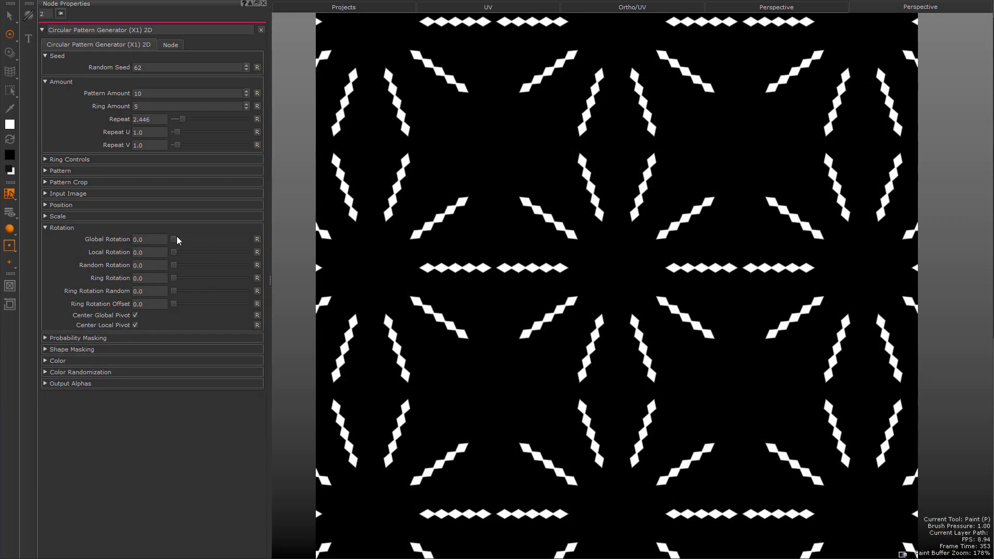
# Step: Try out Global Rotation with and without its centered pivot, leaving Center Global Pivot and Center Local Pivot off
pyautogui.moveTo(175, 238); pyautogui.dragTo(154, 236)
pyautogui.click(135, 316)
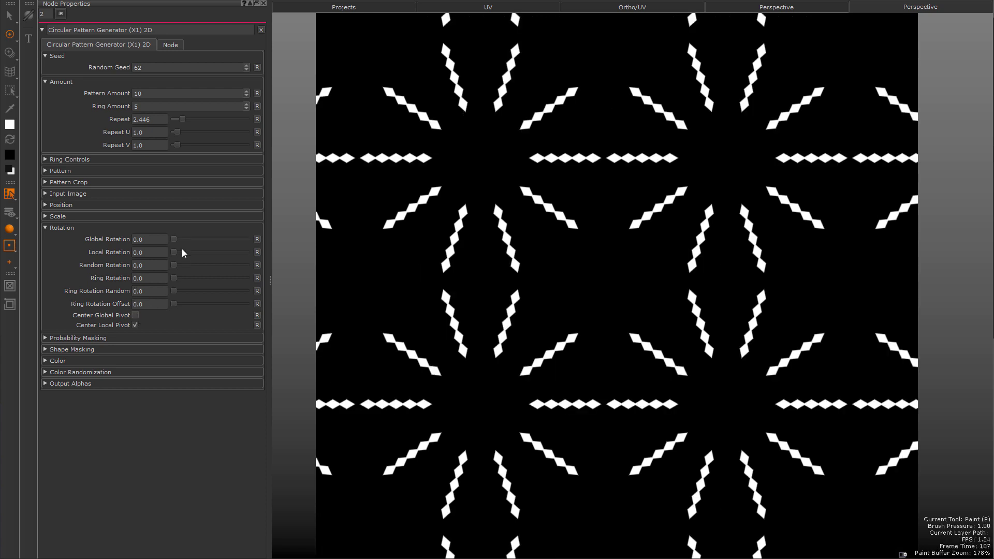
pyautogui.moveTo(174, 239); pyautogui.dragTo(150, 263)
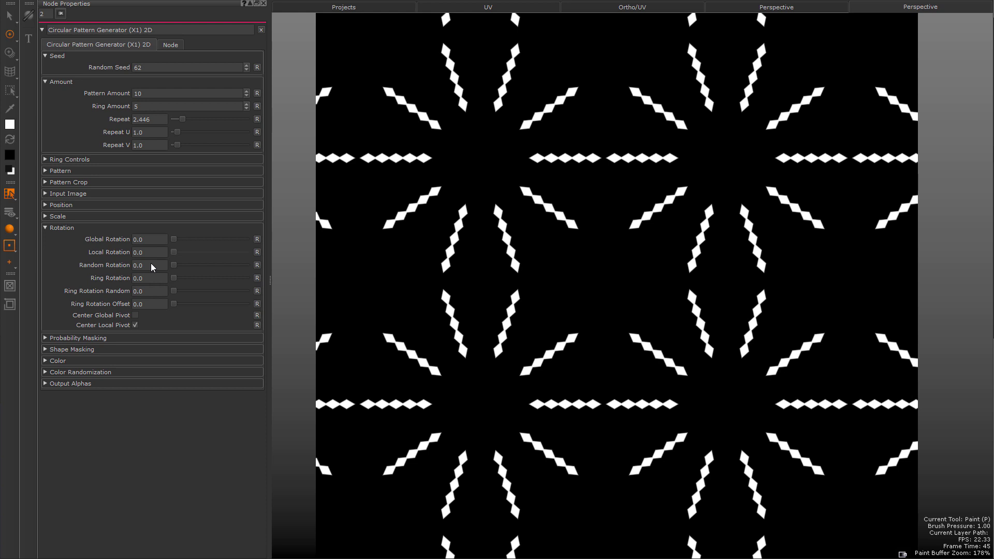
pyautogui.click(135, 325)
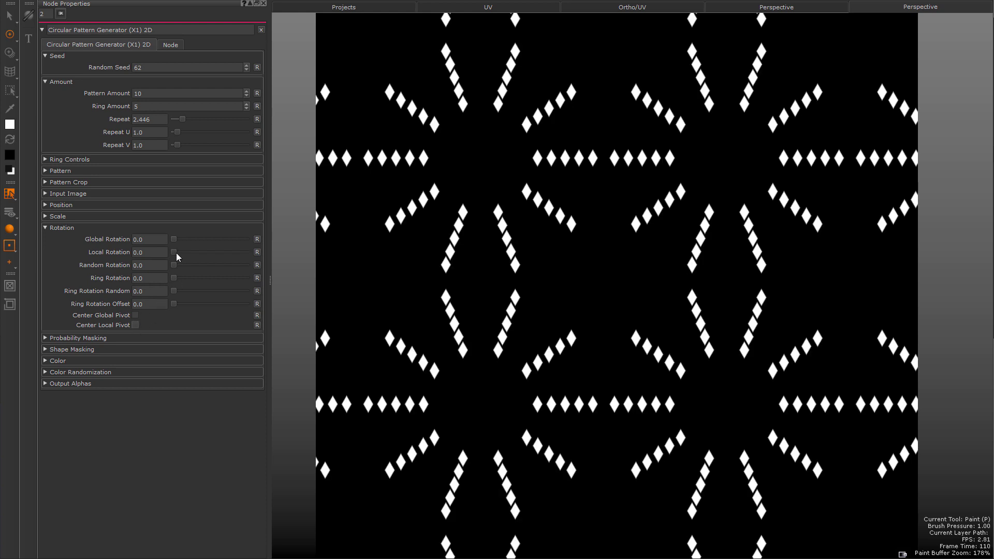
# Step: Try Local Rotation, a Random Rotation of 0.823 and Ring Rotation Random, returning each to 0.0
pyautogui.moveTo(176, 252); pyautogui.dragTo(145, 266)
pyautogui.moveTo(177, 266); pyautogui.dragTo(224, 270)
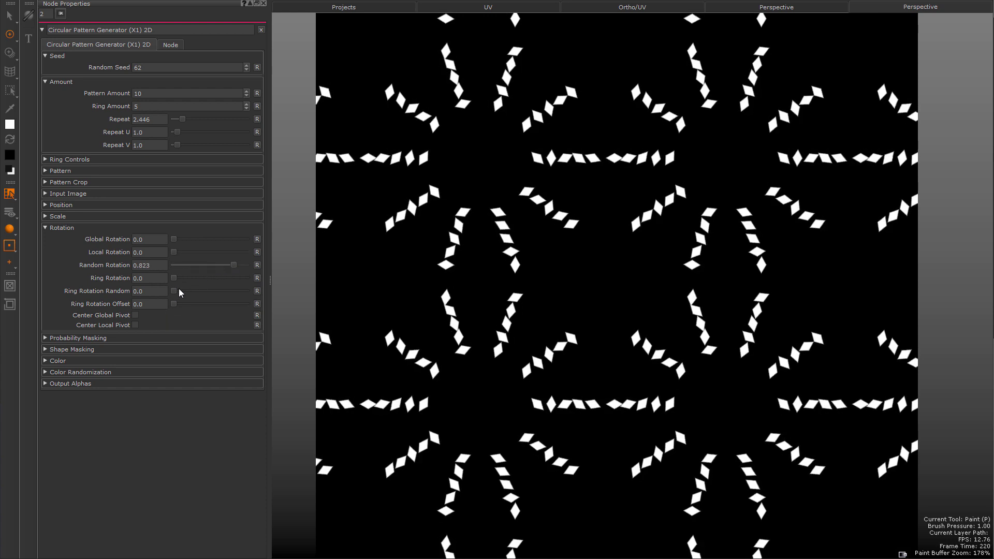
pyautogui.moveTo(173, 292)
pyautogui.mouseDown()
pyautogui.moveTo(209, 291)
pyautogui.moveTo(163, 295)
pyautogui.mouseUp()
pyautogui.moveTo(234, 265); pyautogui.dragTo(173, 265)
# Step: Set the Ring Rotation Offset to 0.5
pyautogui.moveTo(175, 303); pyautogui.dragTo(199, 303)
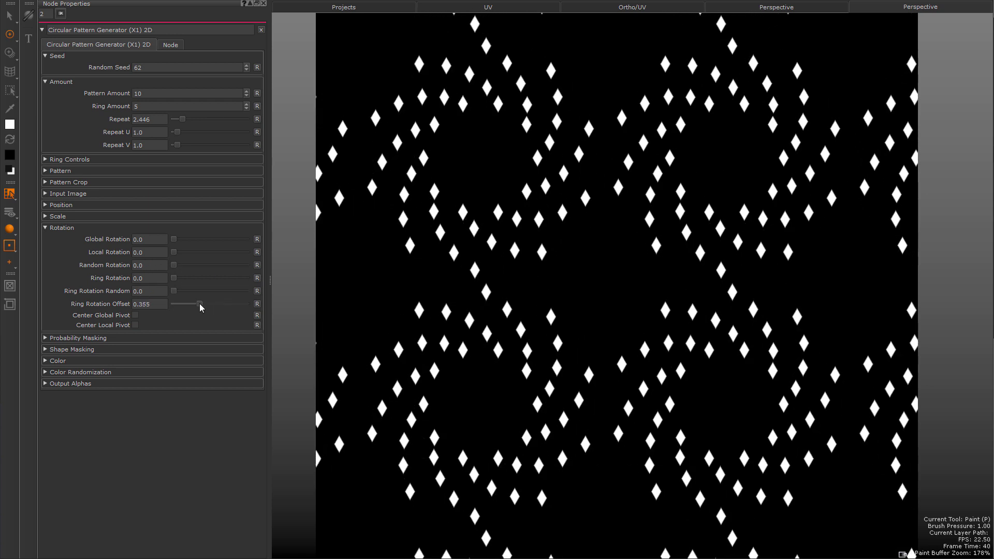
pyautogui.click(158, 304)
pyautogui.write('0.5')
pyautogui.press('Return')
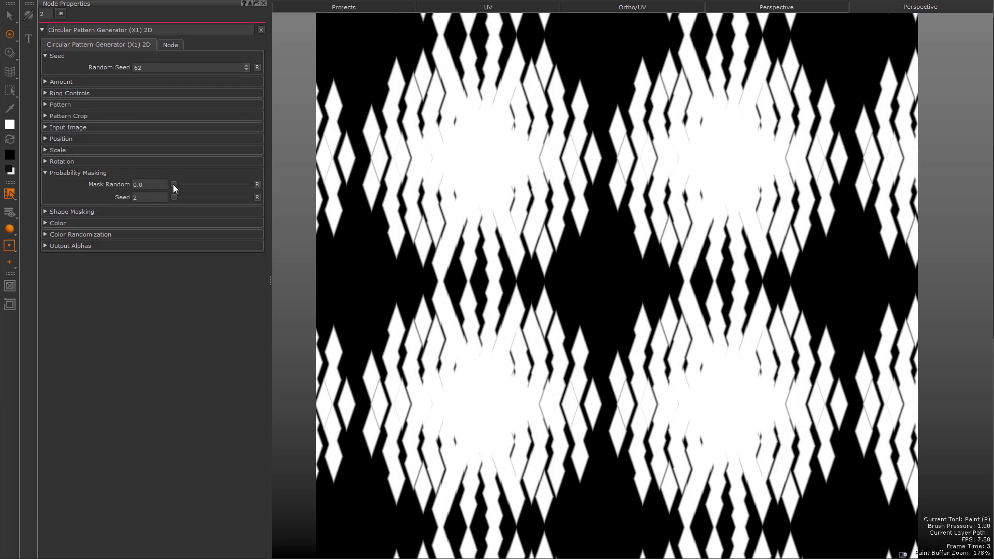
# Step: Try Mask Random and return it to 0.0, and turn on Use Shape Mask in the Shape Masking settings
pyautogui.moveTo(174, 185); pyautogui.dragTo(132, 194)
pyautogui.click(72, 212)
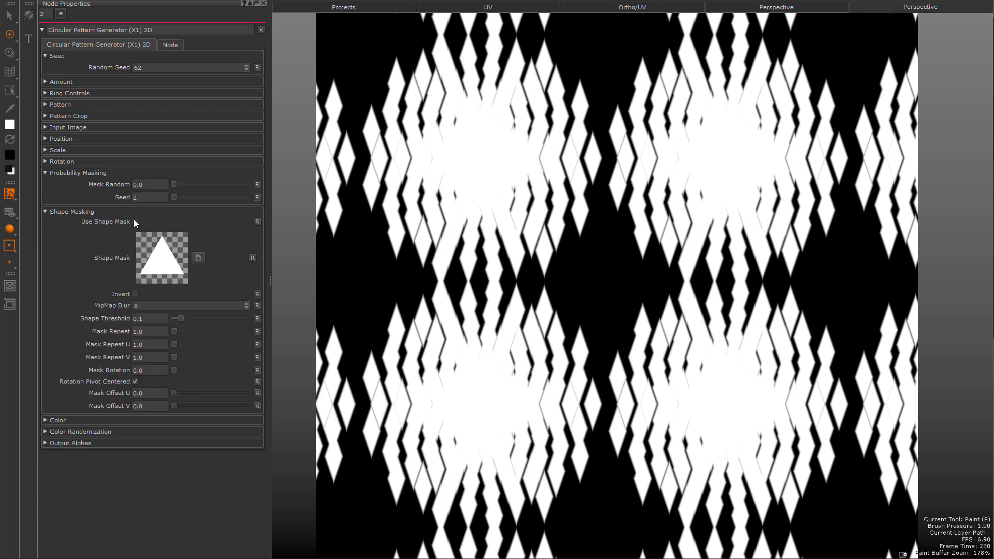
pyautogui.click(135, 221)
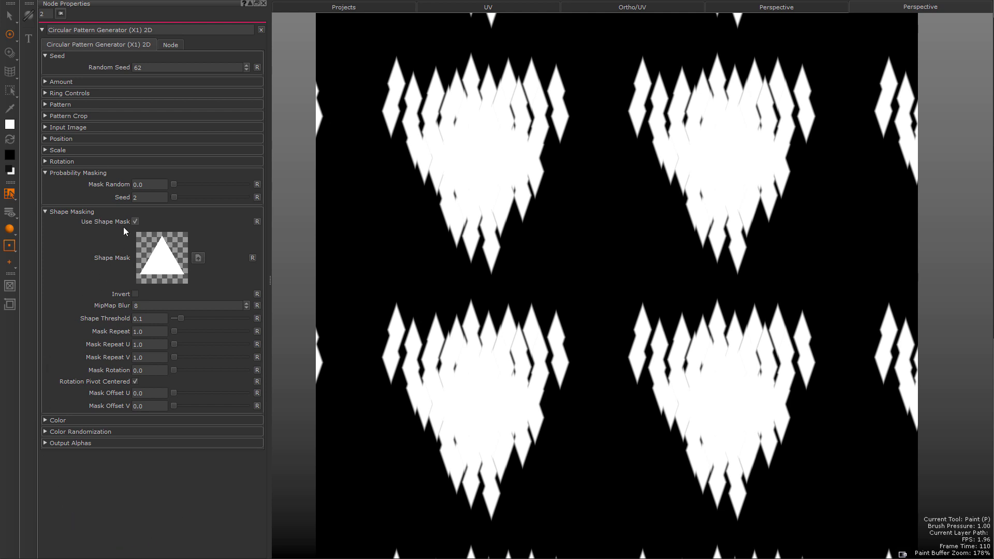
# Step: Expand the Pattern settings and change the pattern type to Gaussian
pyautogui.click(70, 104)
pyautogui.click(171, 115)
pyautogui.click(169, 49)
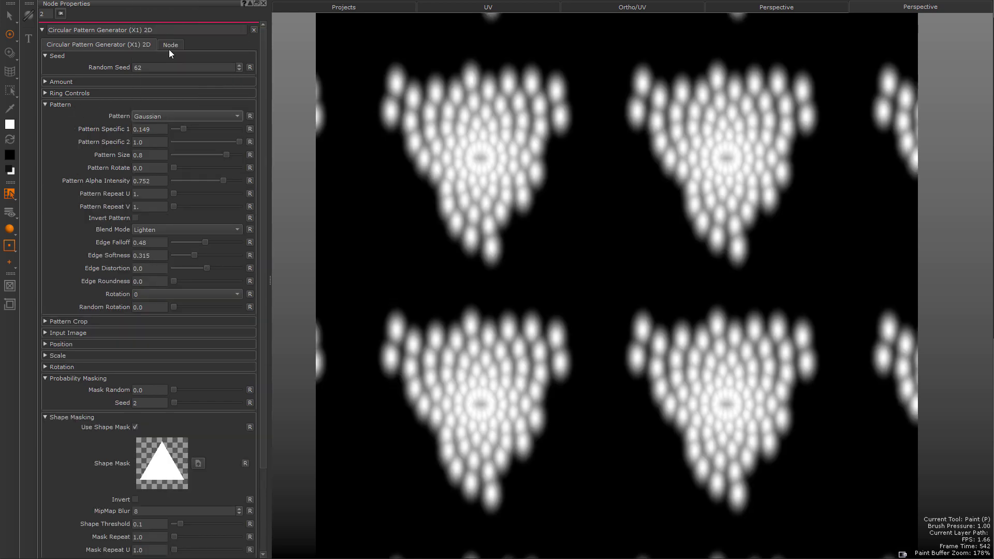
# Step: Expand the Color settings and collapse the Probability Masking and Shape Masking settings
pyautogui.scroll(-3, 261, 428)
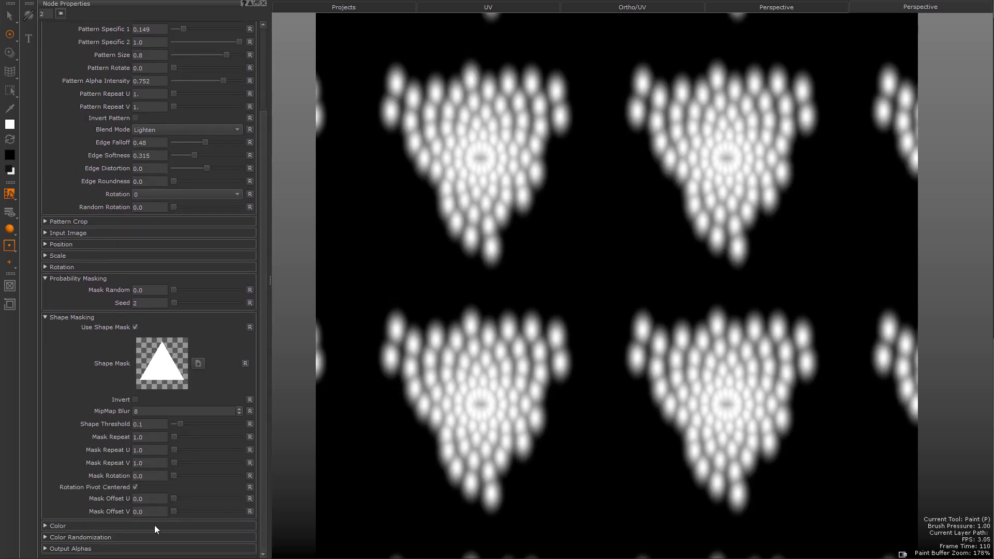
pyautogui.click(58, 526)
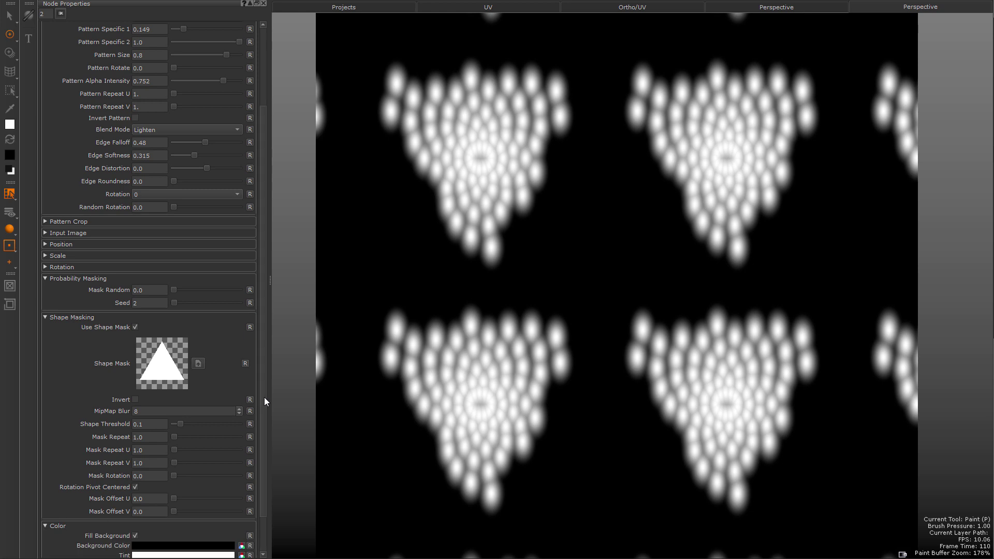
pyautogui.scroll(-2, 265, 397)
pyautogui.click(79, 235)
pyautogui.click(109, 274)
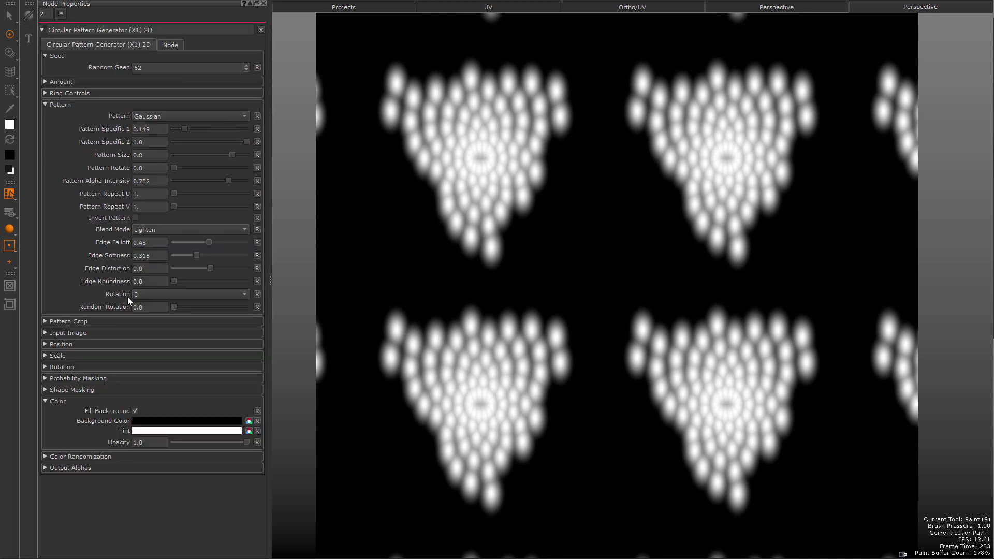
# Step: Toggle Fill Background off and on, set the Background Color to dark maroon, and check the node's Background input in the node graph
pyautogui.click(134, 411)
pyautogui.click(135, 411)
pyautogui.click(173, 428)
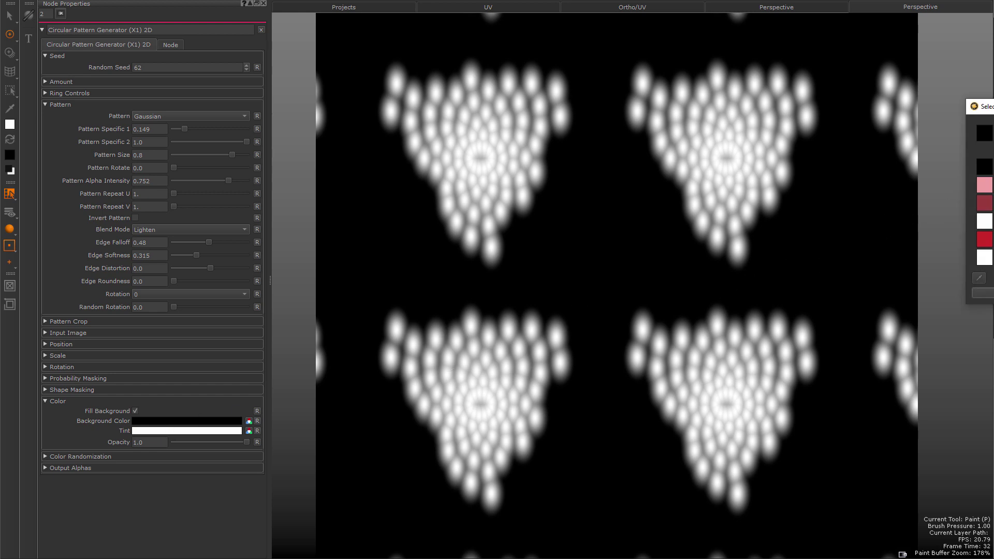
pyautogui.click(991, 204)
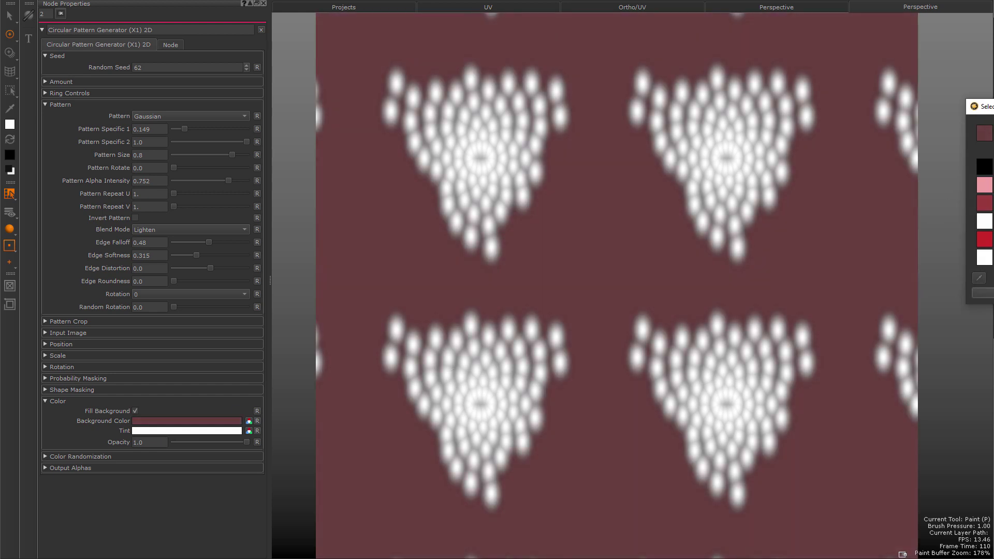
pyautogui.press('Tab')
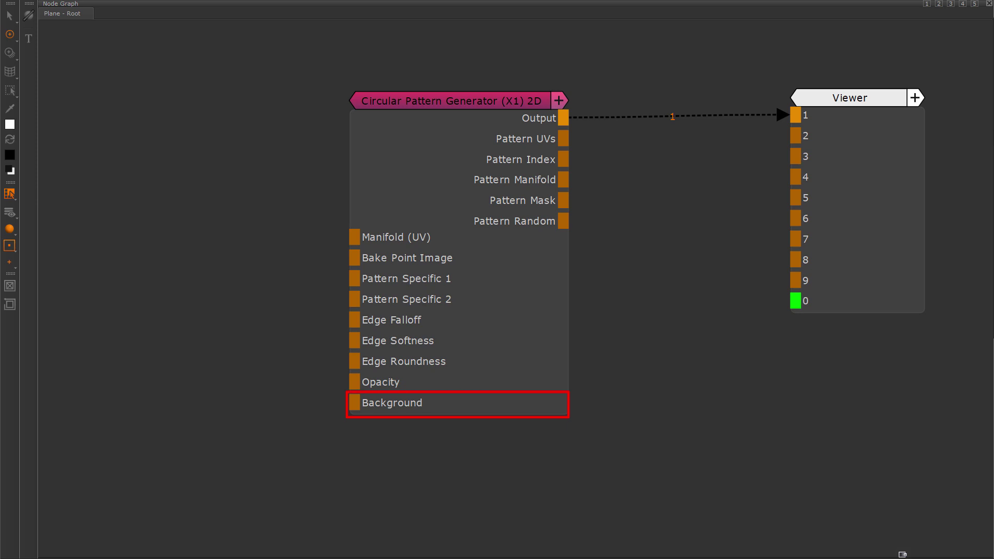
pyautogui.press('Tab')
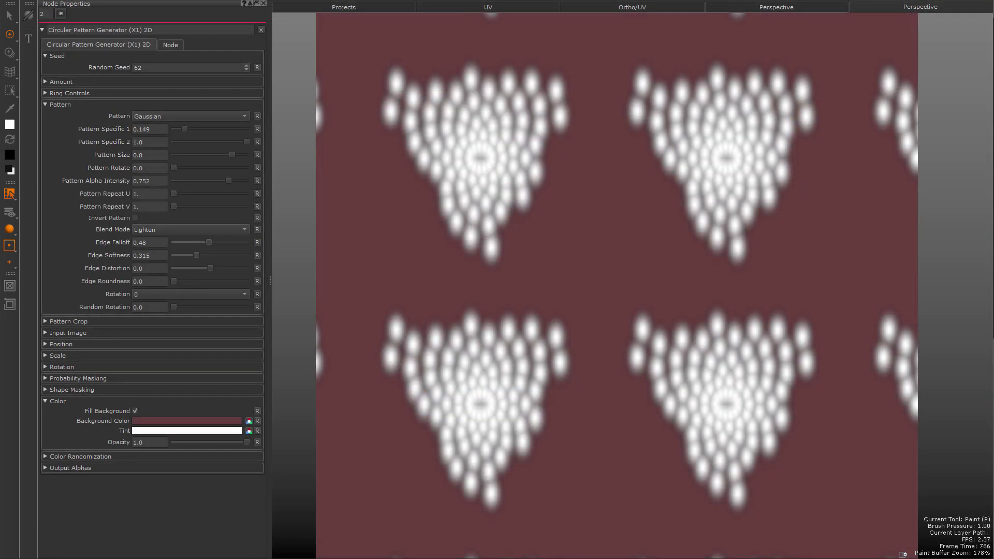
# Step: Turn off Fill Background and set the Pattern Alpha Intensity to 0.851
pyautogui.click(135, 411)
pyautogui.scroll(5, 574, 312)
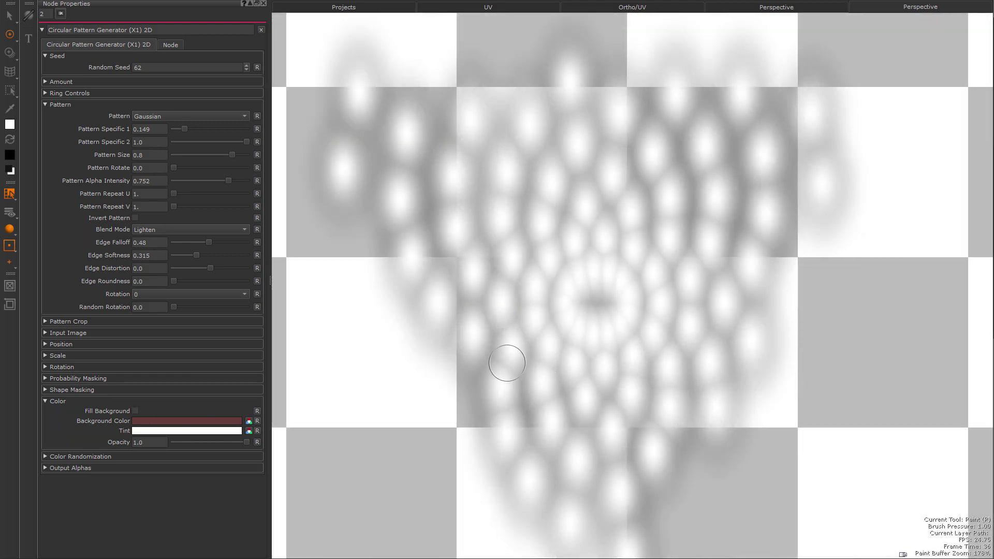
pyautogui.moveTo(228, 181)
pyautogui.mouseDown()
pyautogui.moveTo(204, 195)
pyautogui.moveTo(254, 200)
pyautogui.moveTo(235, 203)
pyautogui.mouseUp()
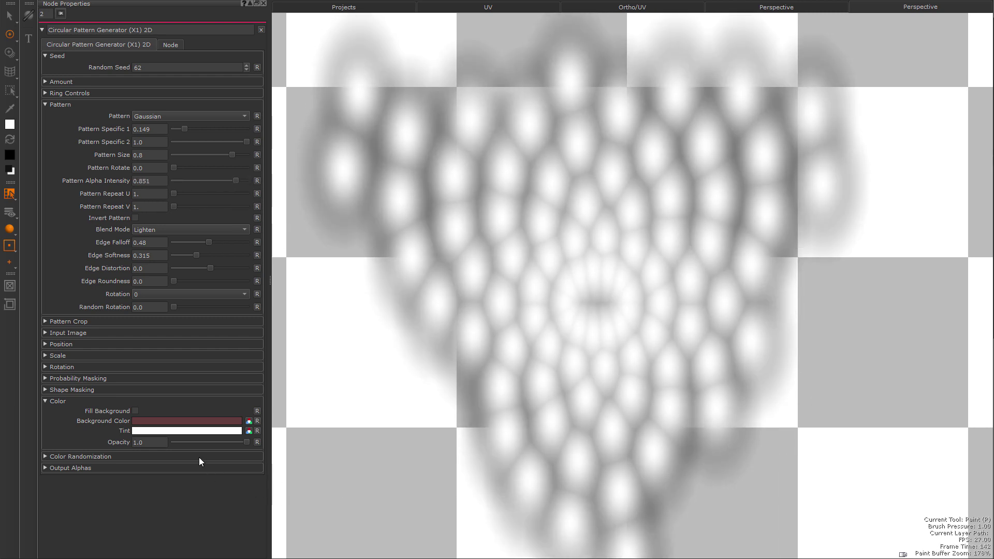
# Step: Set the Tint color to red and turn Fill Background on
pyautogui.click(195, 431)
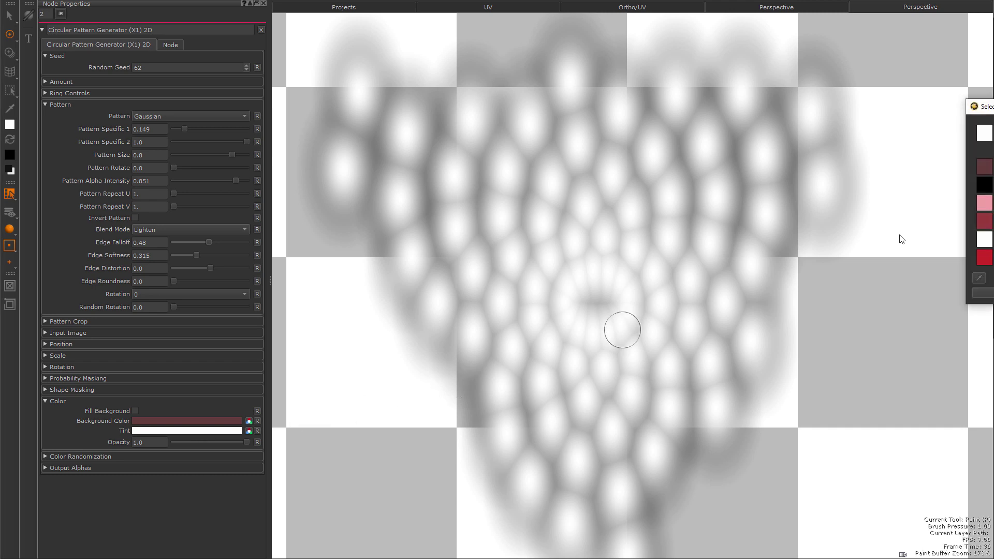
pyautogui.click(984, 257)
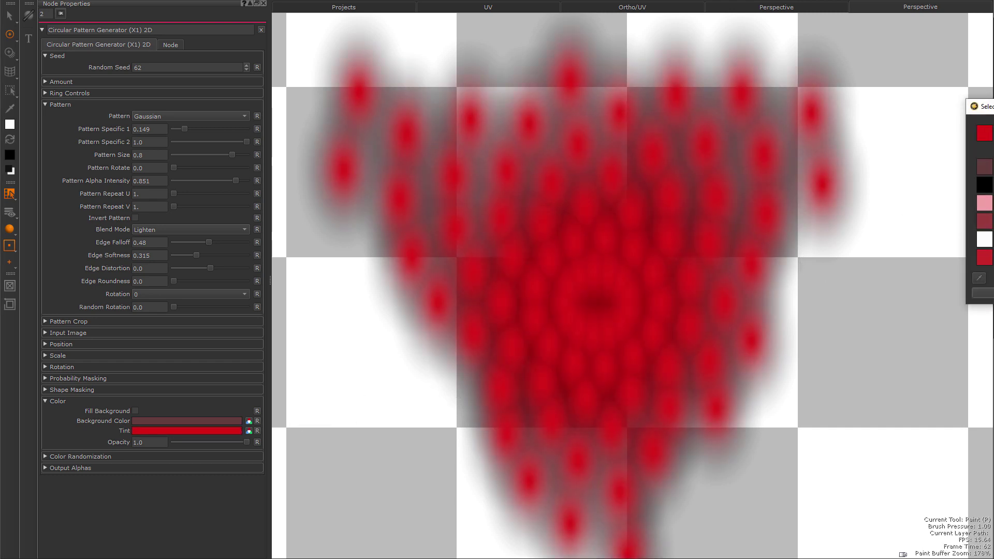
pyautogui.click(135, 410)
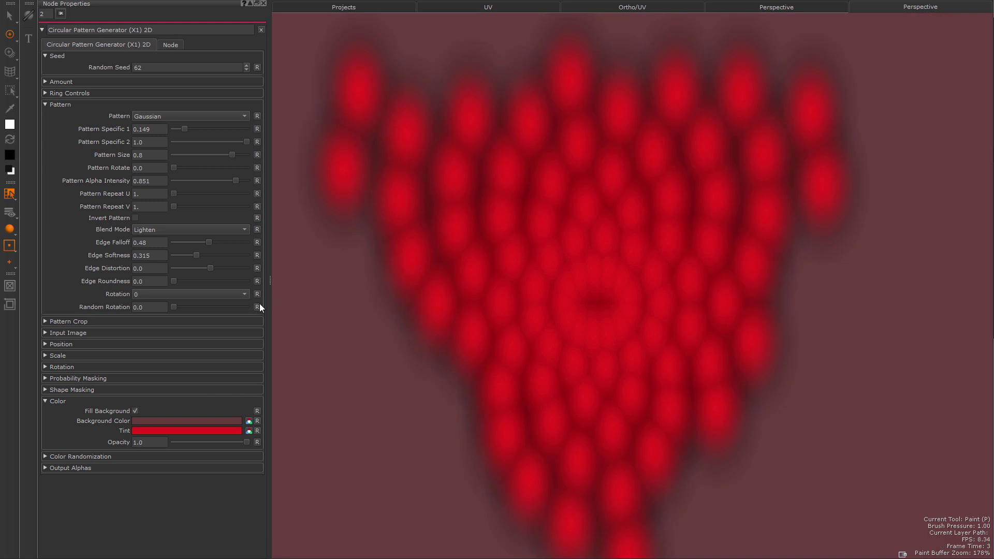
# Step: Collapse the Color settings, expand Color Randomization and set the Random Luminance Multiplier to 1.0
pyautogui.click(106, 401)
pyautogui.click(111, 412)
pyautogui.scroll(-5, 263, 331)
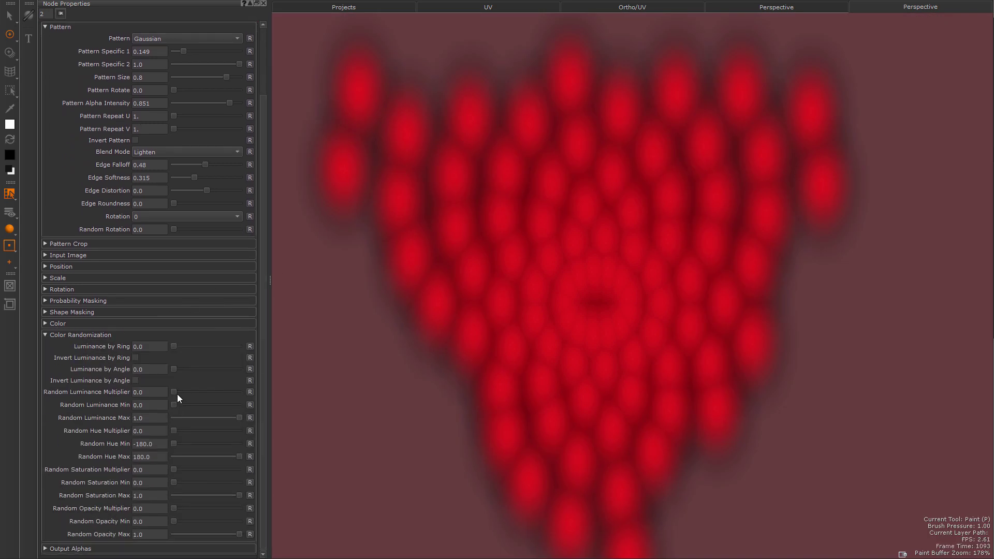
pyautogui.moveTo(173, 391); pyautogui.dragTo(266, 394)
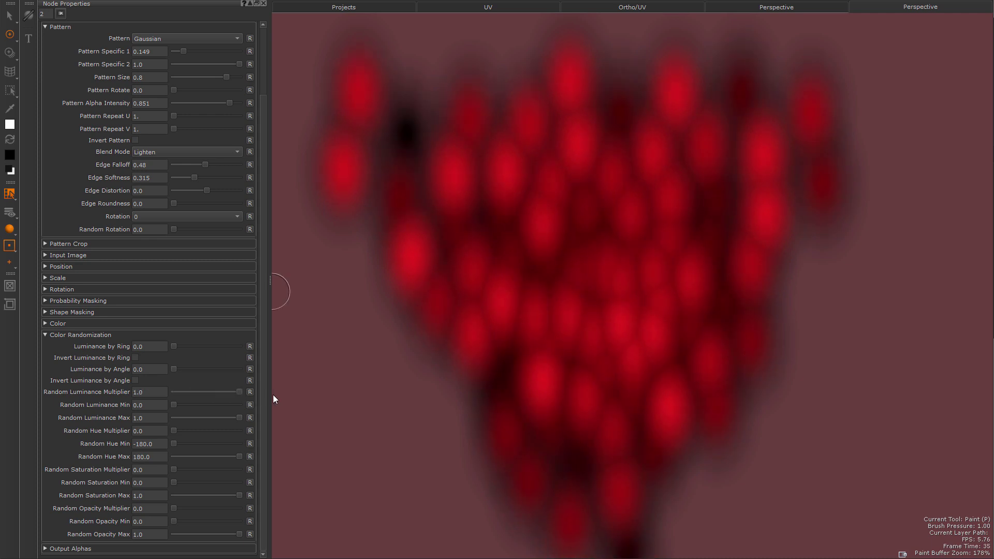
# Step: Set Random Saturation Multiplier to 0.543, Random Hue Multiplier to 0.685 and Luminance by Ring to 1.0, and adjust Luminance by Angle
pyautogui.moveTo(174, 469); pyautogui.dragTo(209, 470)
pyautogui.moveTo(174, 431); pyautogui.dragTo(219, 431)
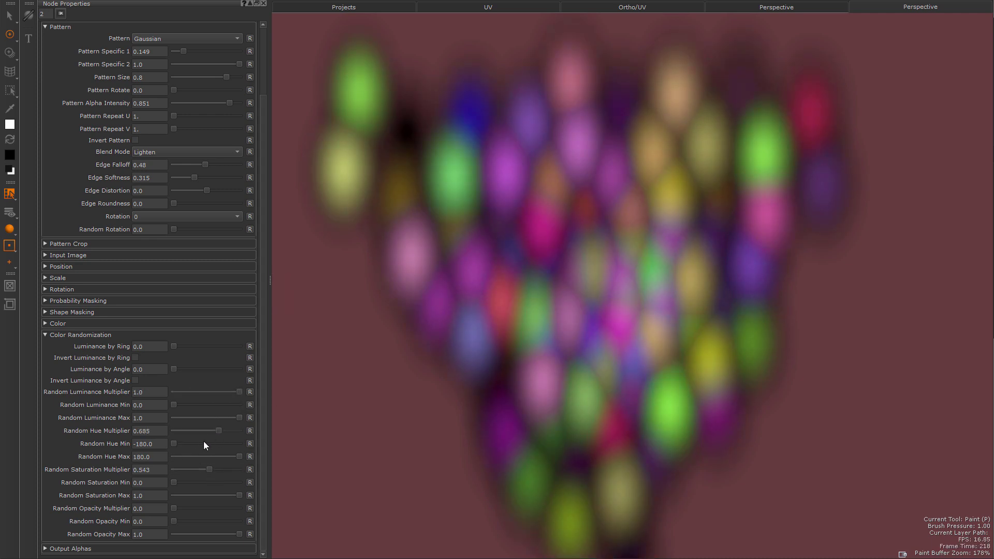
pyautogui.moveTo(173, 347); pyautogui.dragTo(266, 346)
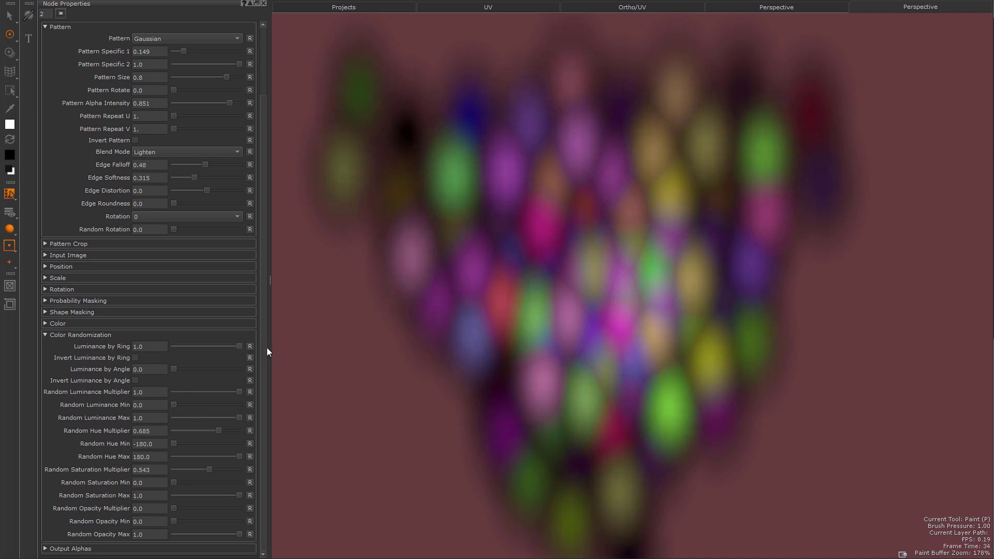
pyautogui.moveTo(193, 368)
pyautogui.mouseDown()
pyautogui.moveTo(256, 369)
pyautogui.moveTo(180, 378)
pyautogui.mouseUp()
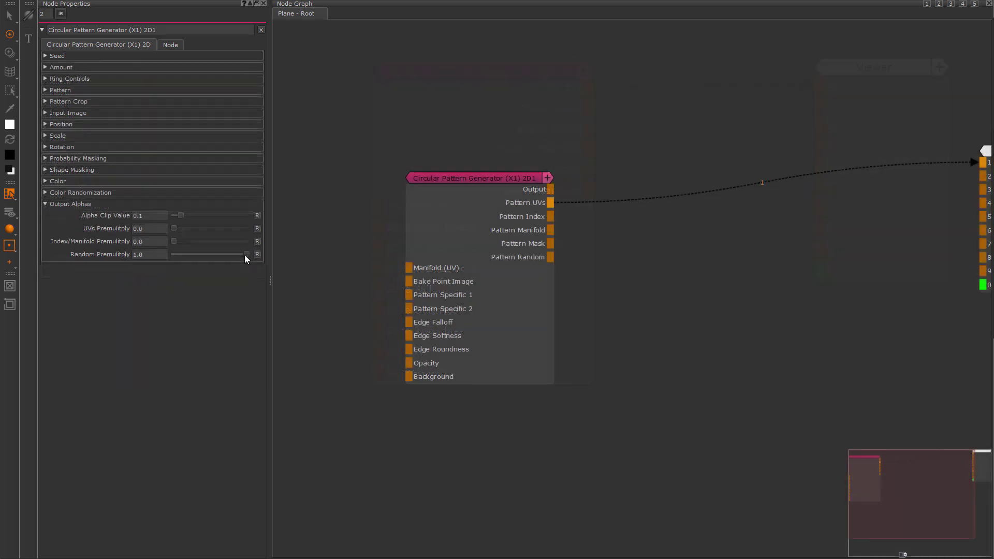
# Step: Set the Alpha Clip Value in the Output Alphas settings to 0.242 and raise it to 0.936 while viewing the Pattern UVs output
pyautogui.moveTo(181, 217)
pyautogui.mouseDown()
pyautogui.moveTo(233, 218)
pyautogui.moveTo(193, 220)
pyautogui.mouseUp()
pyautogui.press('space')
pyautogui.scroll(-3, 611, 465)
pyautogui.moveTo(613, 469); pyautogui.dragTo(651, 536, button='middle')
pyautogui.scroll(3, 651, 492)
pyautogui.scroll(2, 583, 483)
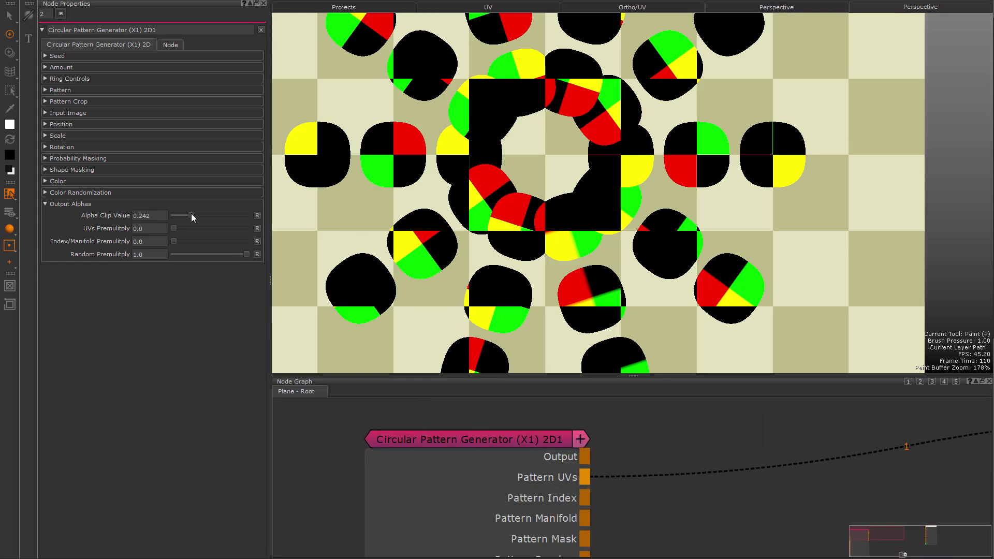
pyautogui.moveTo(191, 214); pyautogui.dragTo(241, 218)
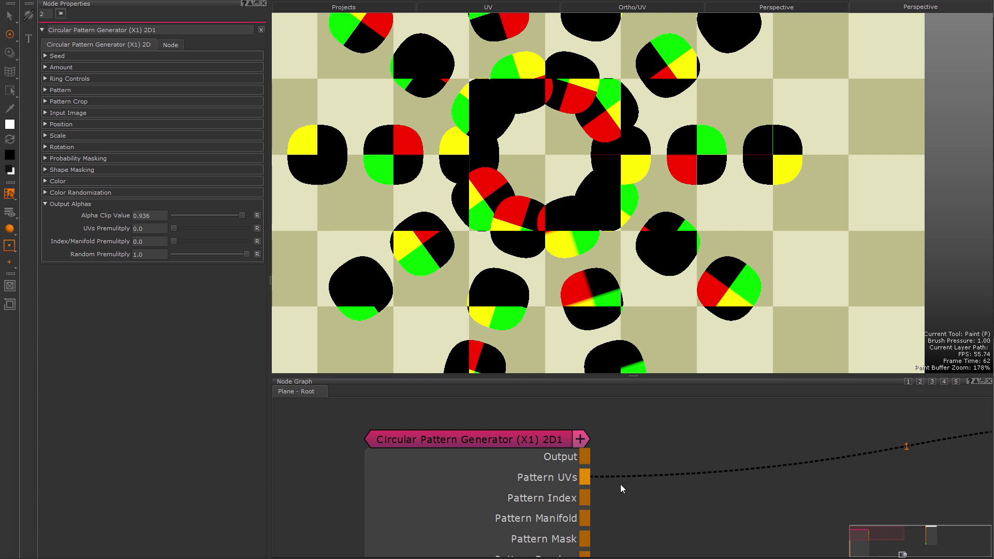
# Step: Add the DirectionalNoise A texture as a Tiled (Extended) node, connect Pattern UVs to its Manifold (UV) input and view it
pyautogui.moveTo(684, 501); pyautogui.dragTo(662, 502, button='middle')
pyautogui.press('space')
pyautogui.moveTo(505, 166); pyautogui.dragTo(701, 477)
pyautogui.doubleClick(717, 513)
pyautogui.moveTo(811, 517); pyautogui.dragTo(774, 509)
pyautogui.moveTo(774, 510); pyautogui.dragTo(706, 480, button='middle')
pyautogui.moveTo(494, 450); pyautogui.dragTo(664, 496)
pyautogui.click(730, 476)
pyautogui.press('v')
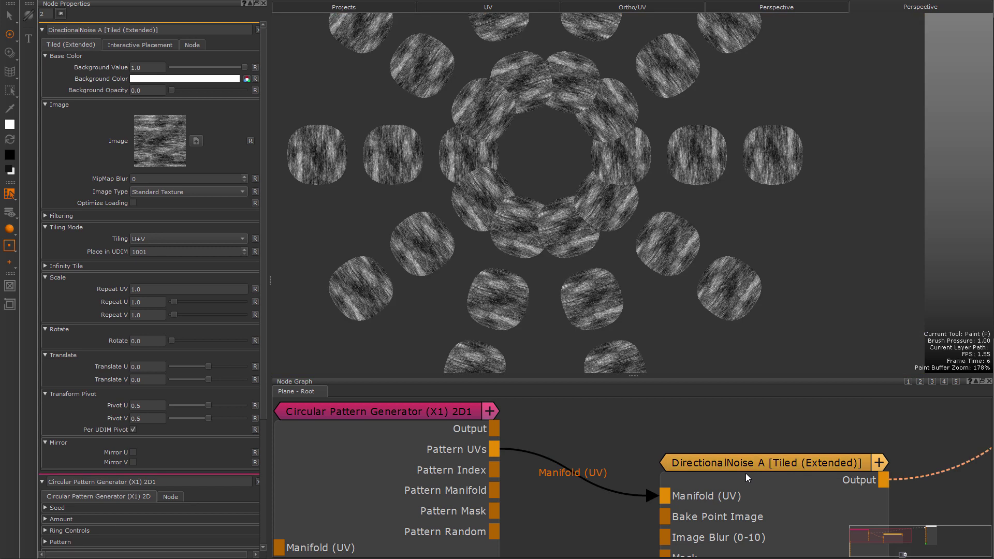
# Step: Connect the generator's Pattern Mask output to the Mask input of the DirectionalNoise A node
pyautogui.keyDown('alt'); pyautogui.moveTo(578, 273); pyautogui.dragTo(545, 212, button='right'); pyautogui.keyUp('alt')
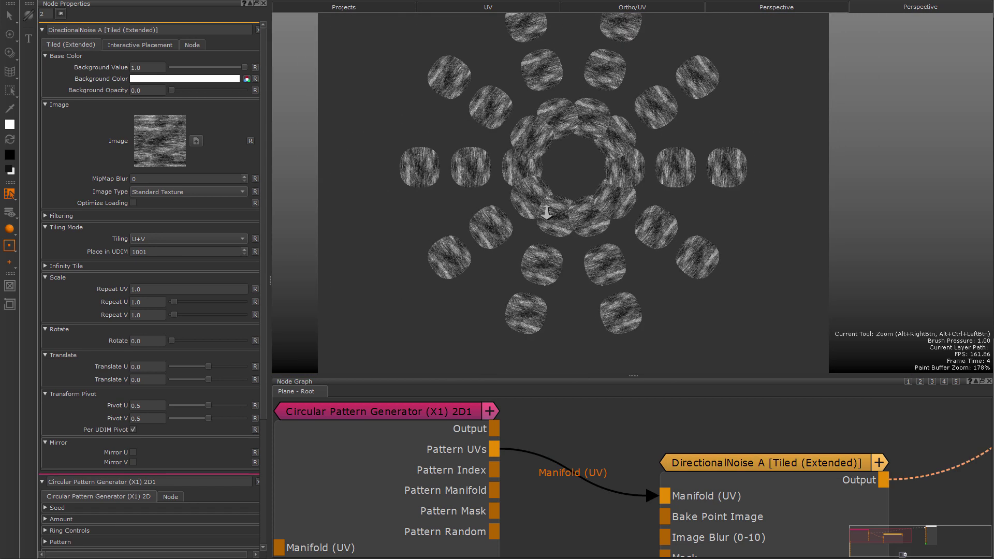
pyautogui.keyDown('alt'); pyautogui.moveTo(546, 214); pyautogui.dragTo(569, 217, button='middle'); pyautogui.keyUp('alt')
pyautogui.scroll(-2, 622, 458)
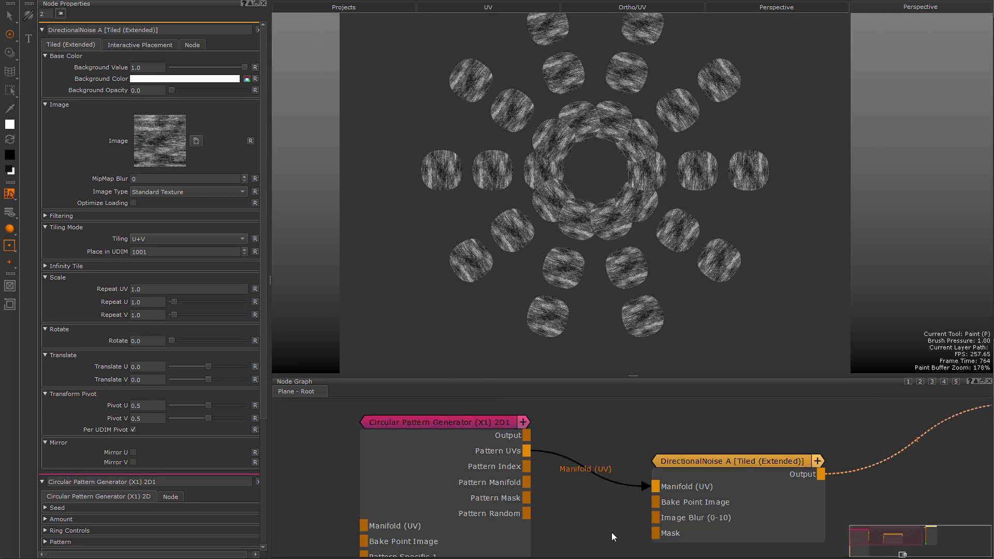
pyautogui.moveTo(611, 533); pyautogui.dragTo(581, 511, button='middle')
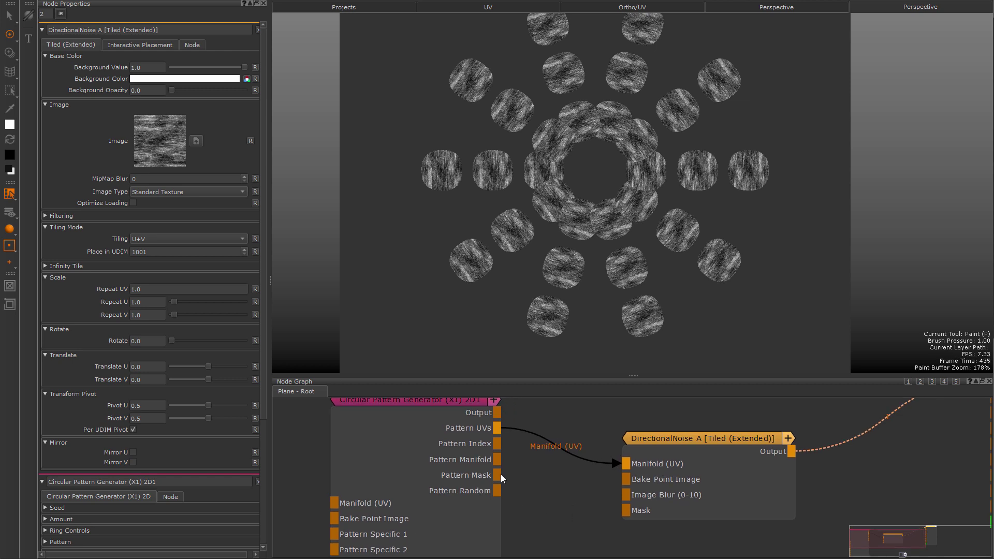
pyautogui.moveTo(500, 474); pyautogui.dragTo(642, 514)
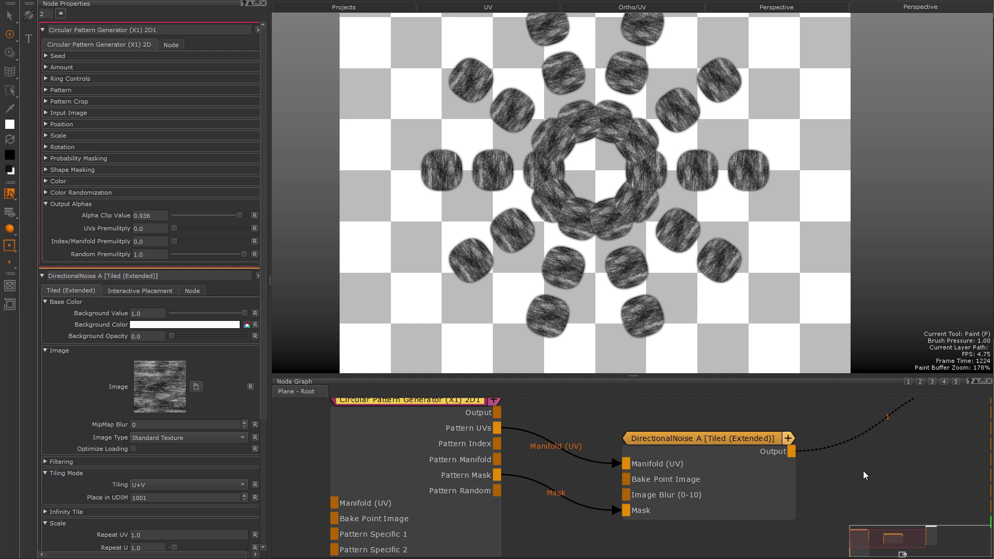
# Step: Add a Blend Multiply node after DirectionalNoise A and connect the generator's Pattern Random output to its Over input
pyautogui.scroll(-5, 756, 472)
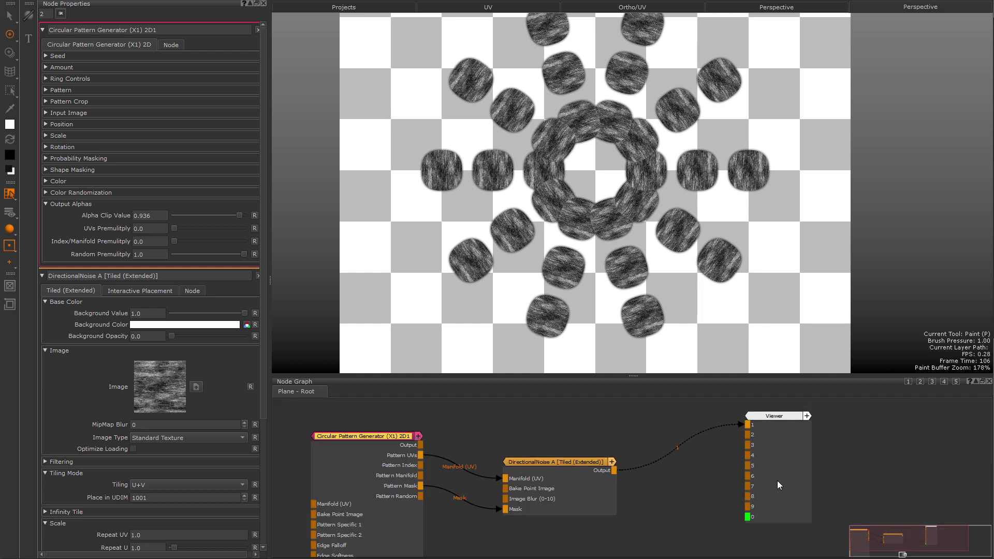
pyautogui.click(564, 486)
pyautogui.press('Tab')
pyautogui.write('blend m')
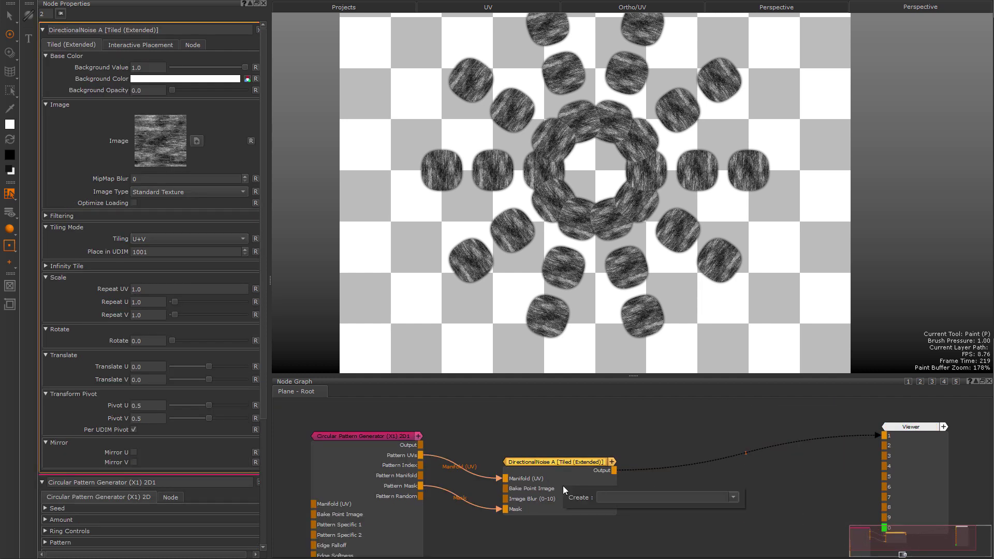
pyautogui.press('Down')
pyautogui.press('Down')
pyautogui.press('Return')
pyautogui.moveTo(421, 495); pyautogui.dragTo(684, 495)
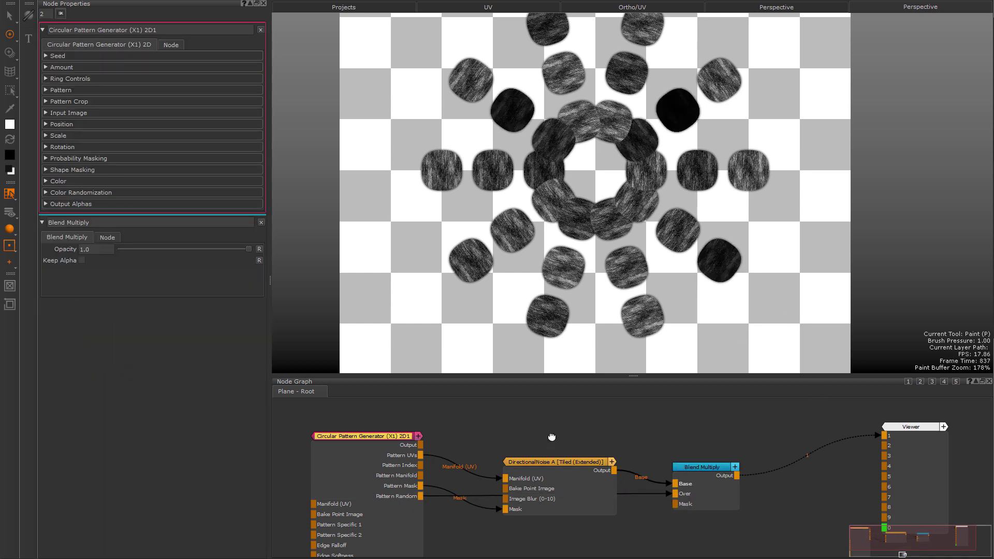
# Step: Feed the Manifold (UV) input of DirectionalNoise A from the generator's Pattern Manifold output instead of Pattern UVs
pyautogui.moveTo(552, 437); pyautogui.dragTo(620, 412, button='middle')
pyautogui.scroll(1, 505, 421)
pyautogui.moveTo(729, 444); pyautogui.dragTo(890, 468, button='middle')
pyautogui.scroll(2, 640, 461)
pyautogui.moveTo(608, 475); pyautogui.dragTo(756, 477)
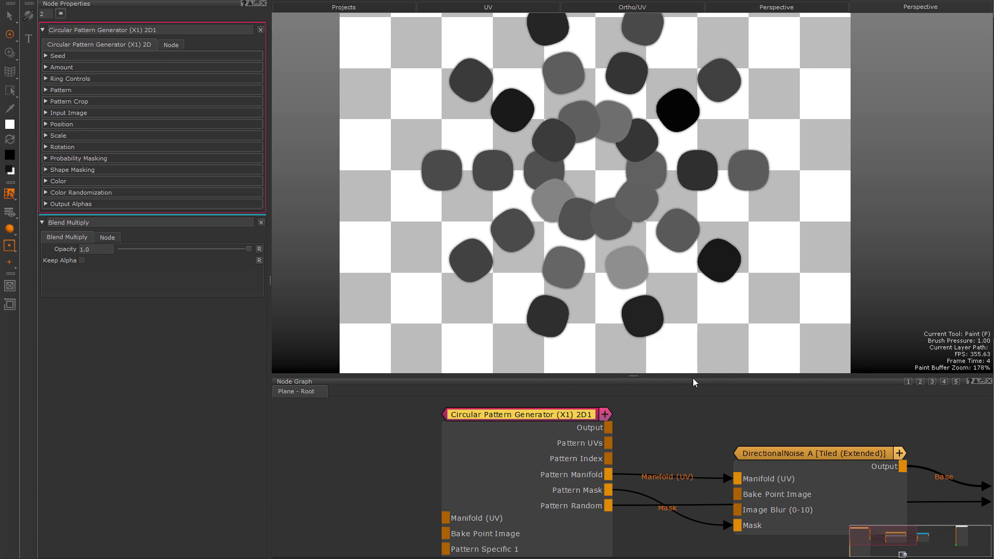
pyautogui.scroll(-3, 722, 429)
pyautogui.moveTo(731, 429); pyautogui.dragTo(574, 430, button='middle')
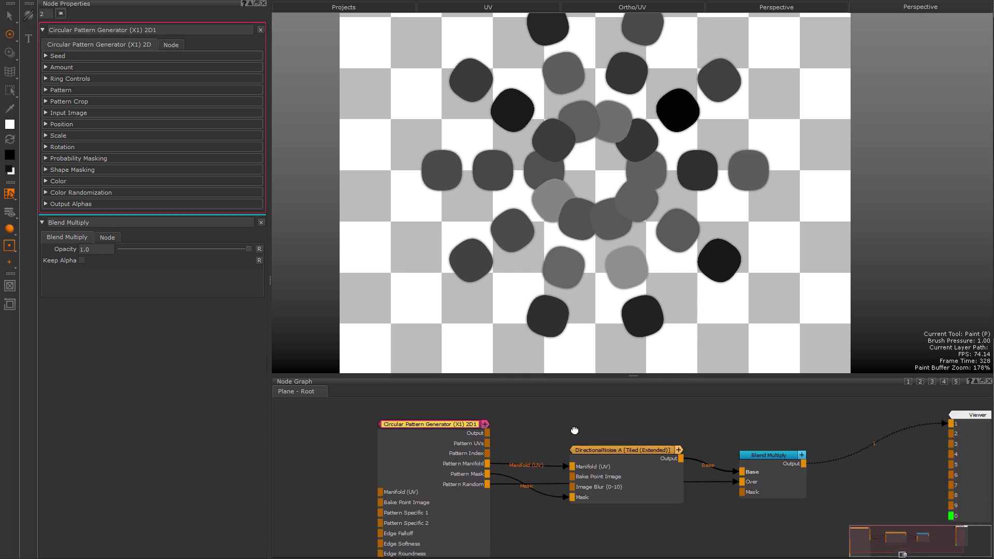